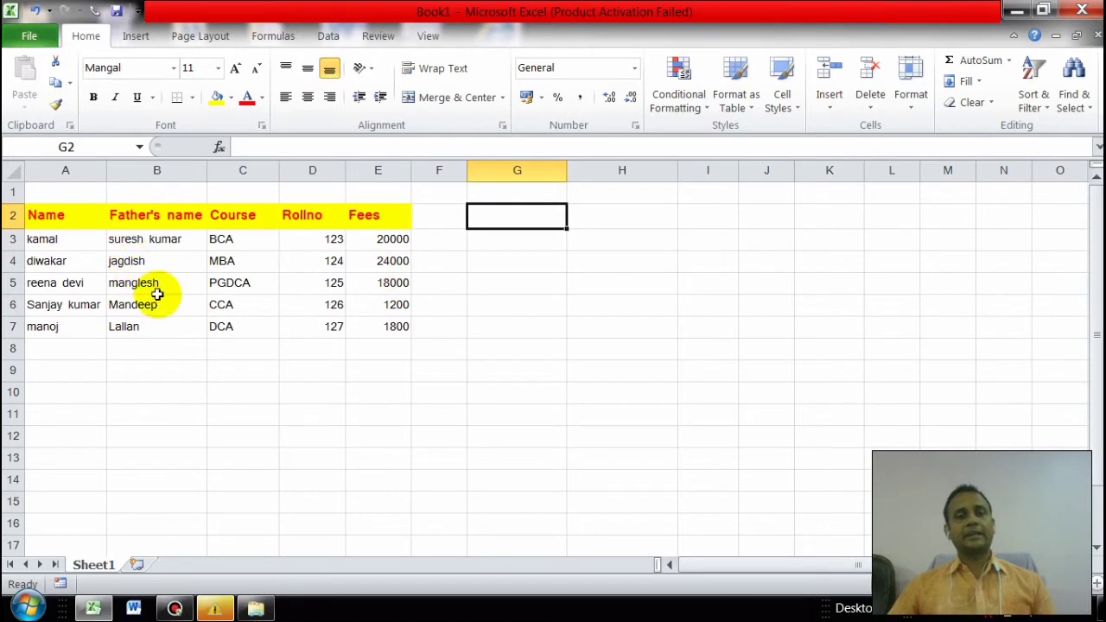
pyautogui.click(70, 265)
pyautogui.click(134, 259)
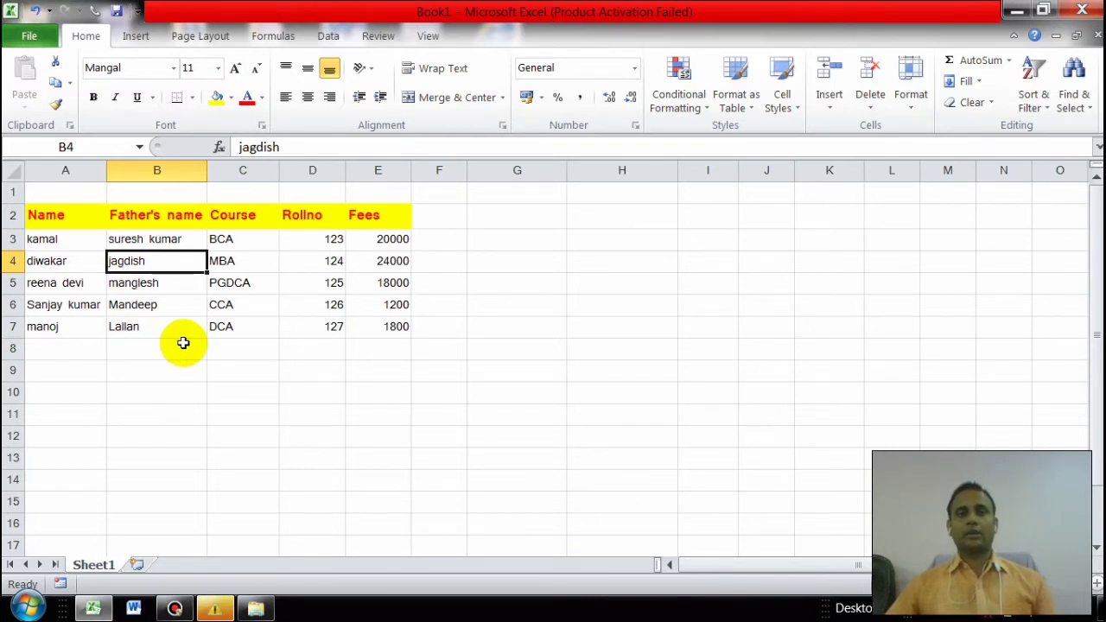
pyautogui.click(573, 390)
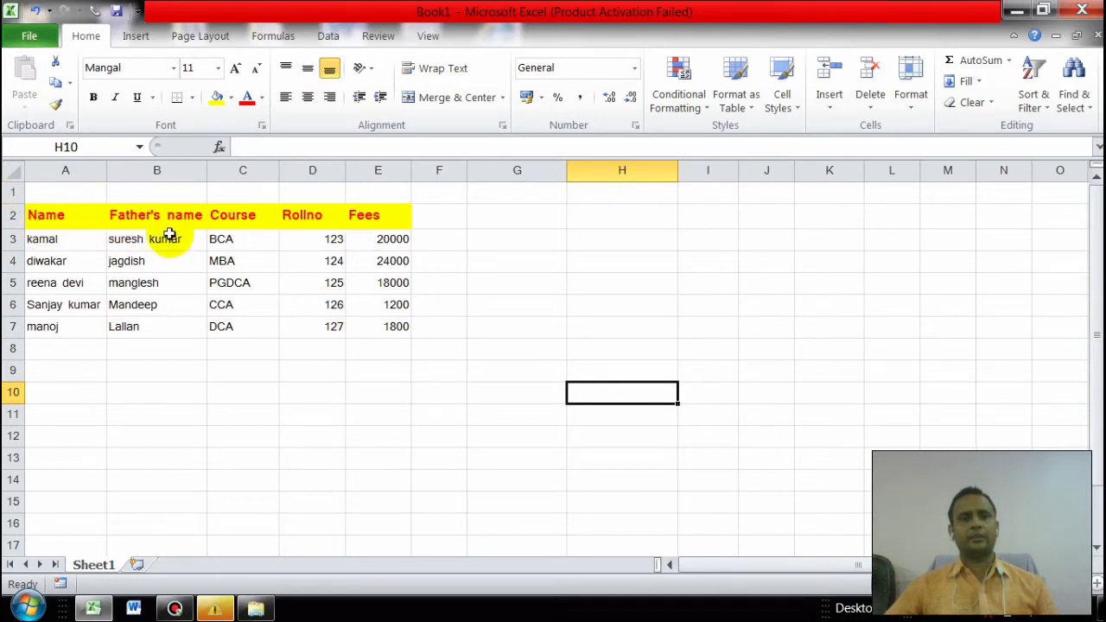
# Step: Copy the header row A2:E2 and paste it with its formatting starting at cell G2
pyautogui.click(34, 214)
pyautogui.moveTo(69, 216); pyautogui.dragTo(363, 225)
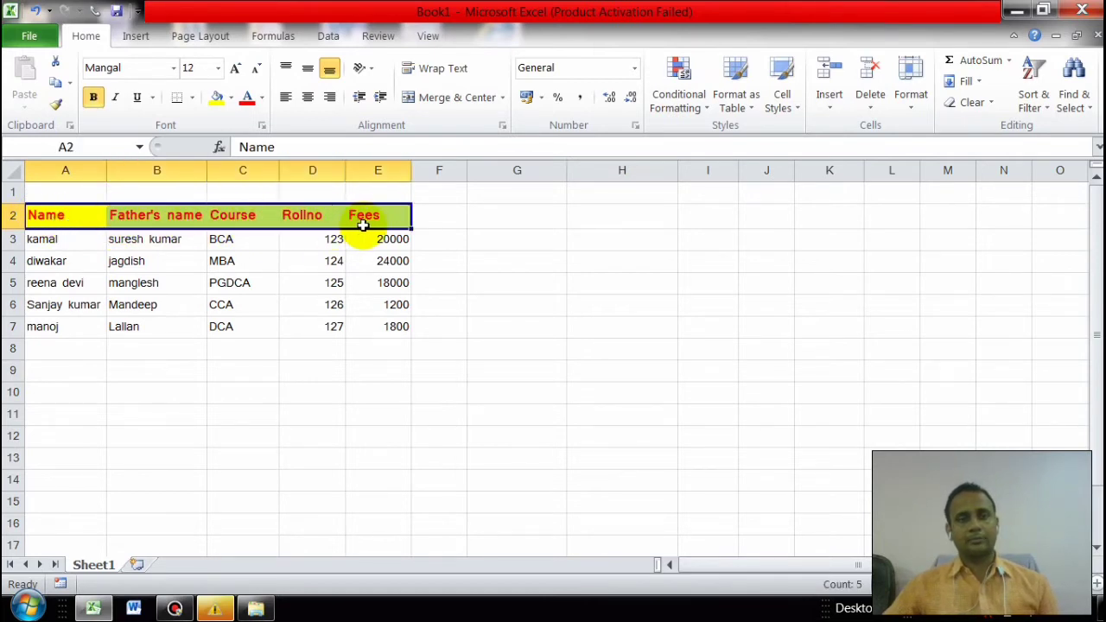
pyautogui.rightClick(98, 217)
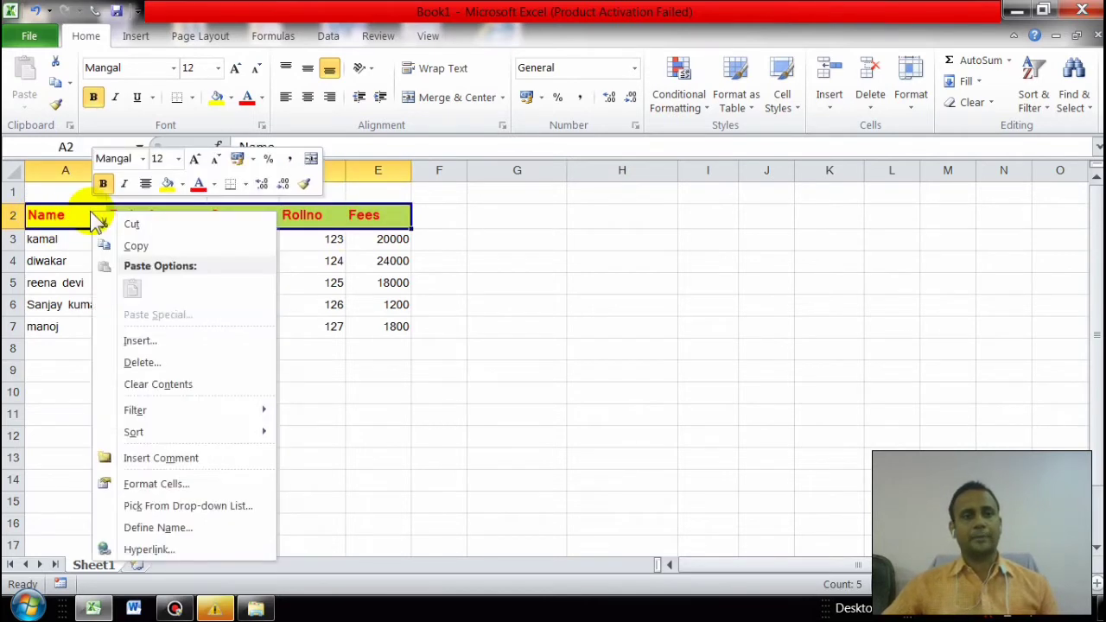
pyautogui.click(138, 245)
pyautogui.click(509, 220)
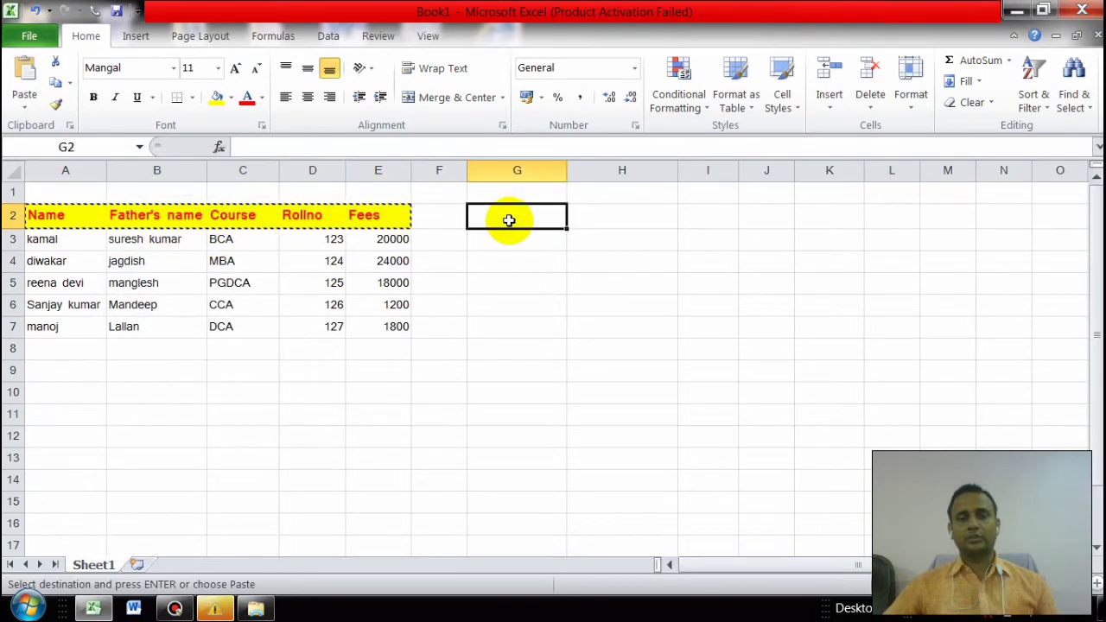
pyautogui.rightClick(510, 219)
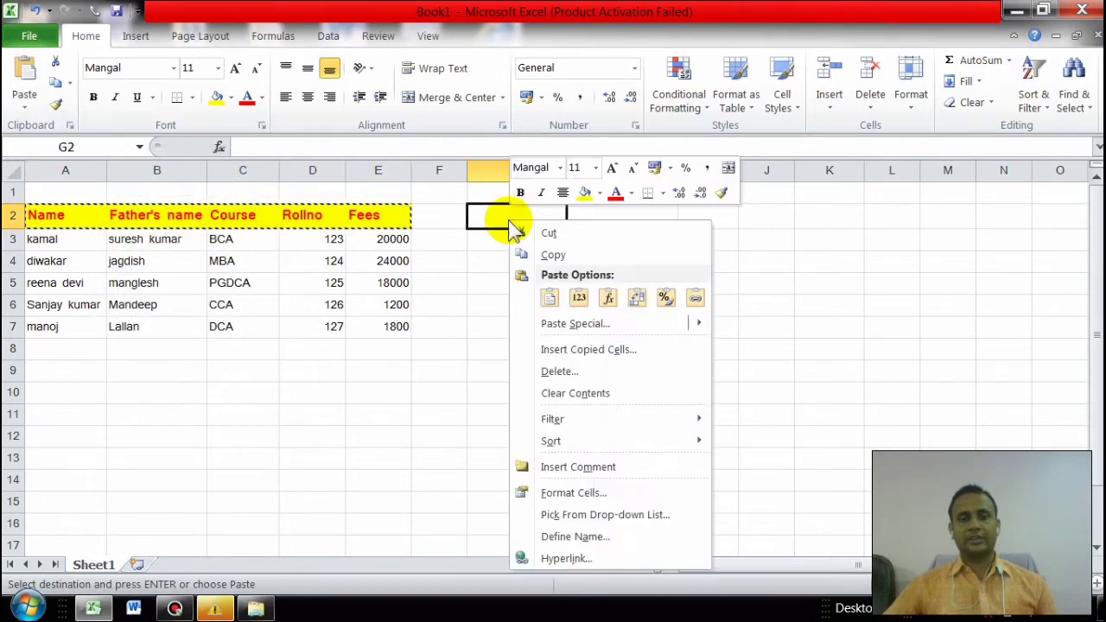
pyautogui.click(551, 301)
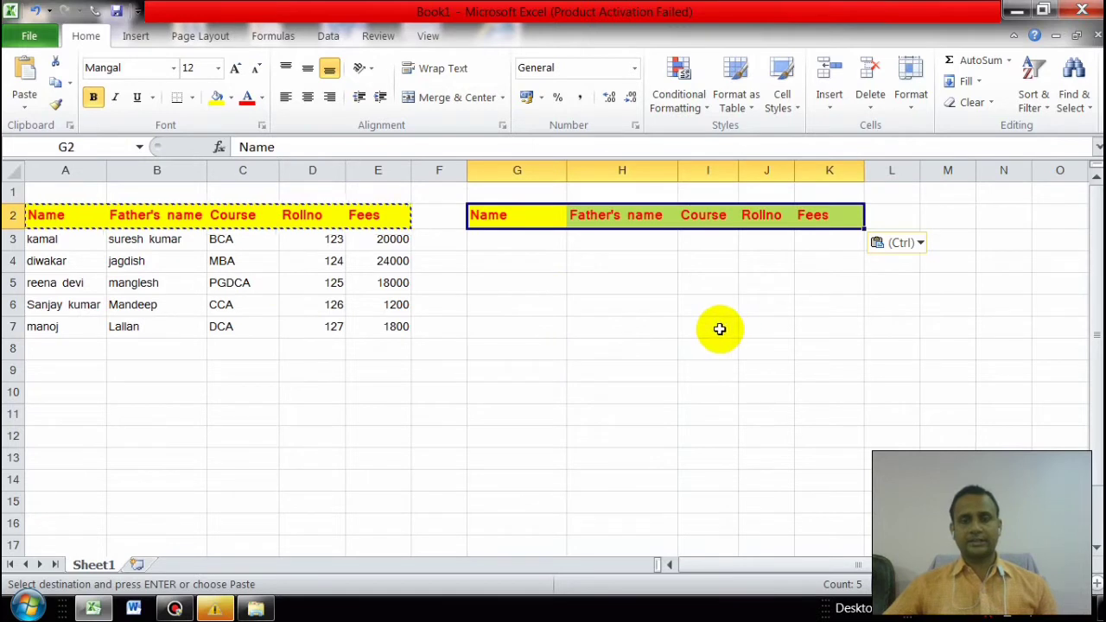
# Step: Widen columns G through K under the pasted headers and clear the copy marquee
pyautogui.click(665, 325)
pyautogui.moveTo(679, 169); pyautogui.dragTo(695, 168)
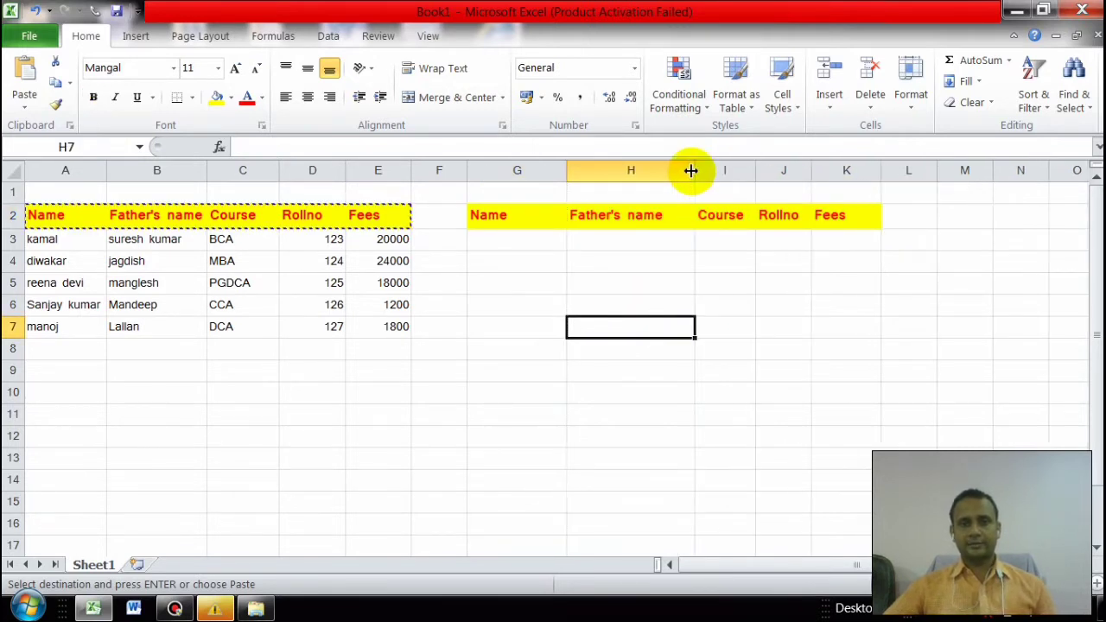
pyautogui.moveTo(567, 170); pyautogui.dragTo(593, 173)
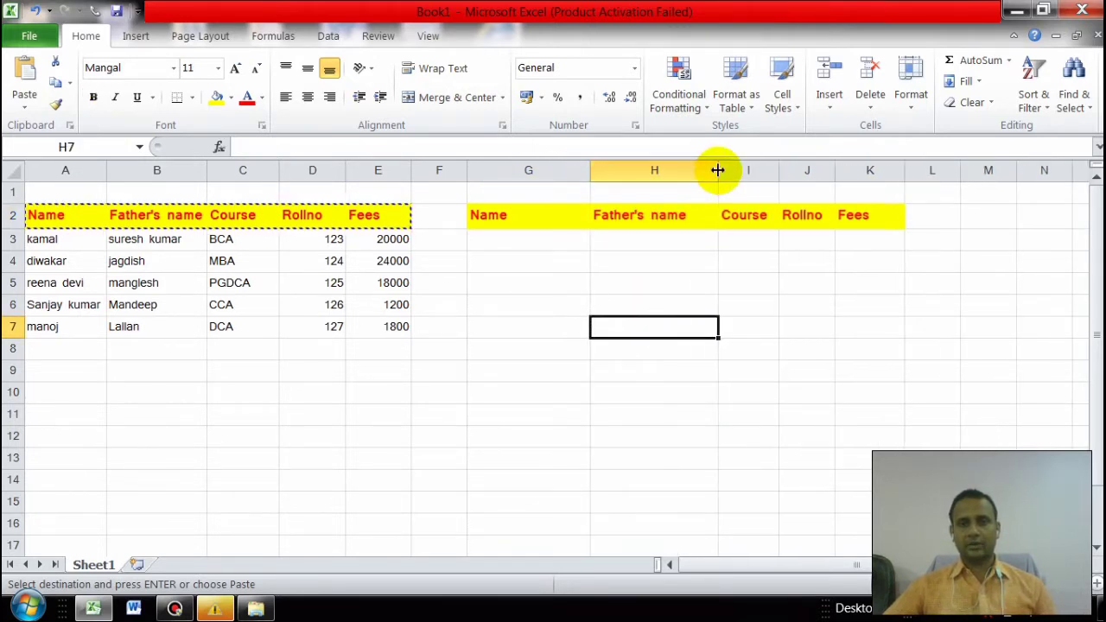
pyautogui.moveTo(718, 169); pyautogui.dragTo(862, 174)
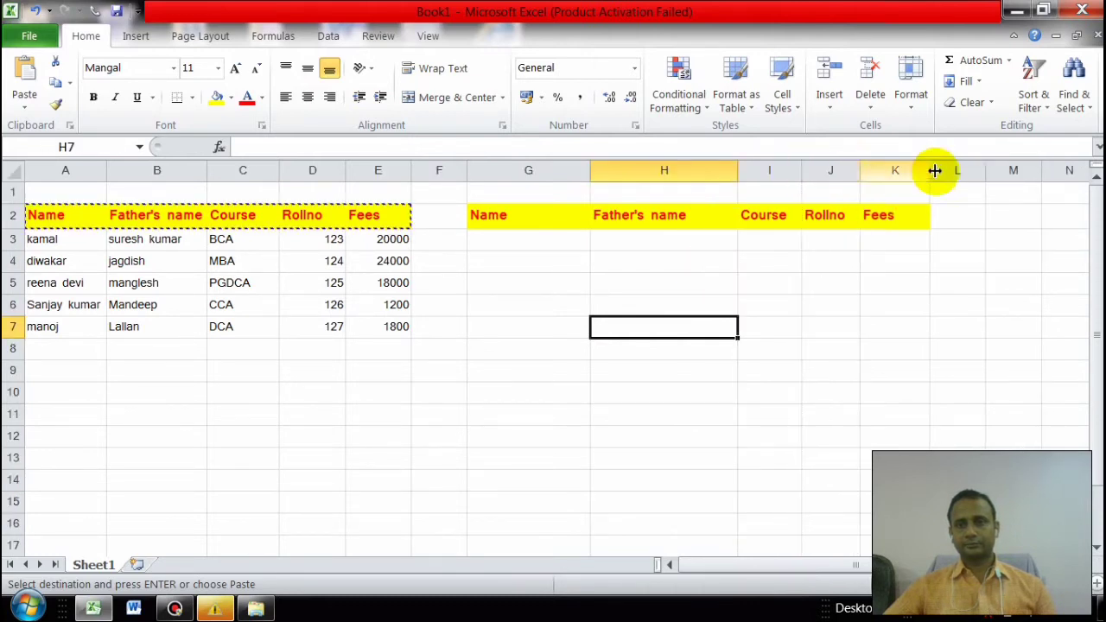
pyautogui.moveTo(931, 175); pyautogui.dragTo(942, 176)
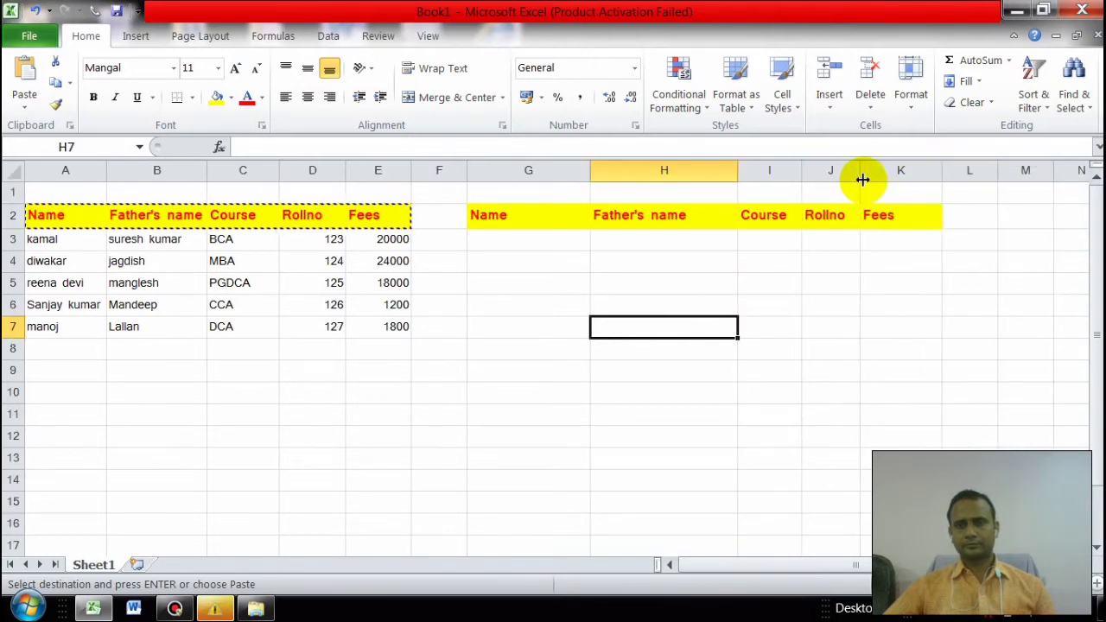
pyautogui.moveTo(860, 177); pyautogui.dragTo(869, 176)
pyautogui.click(484, 240)
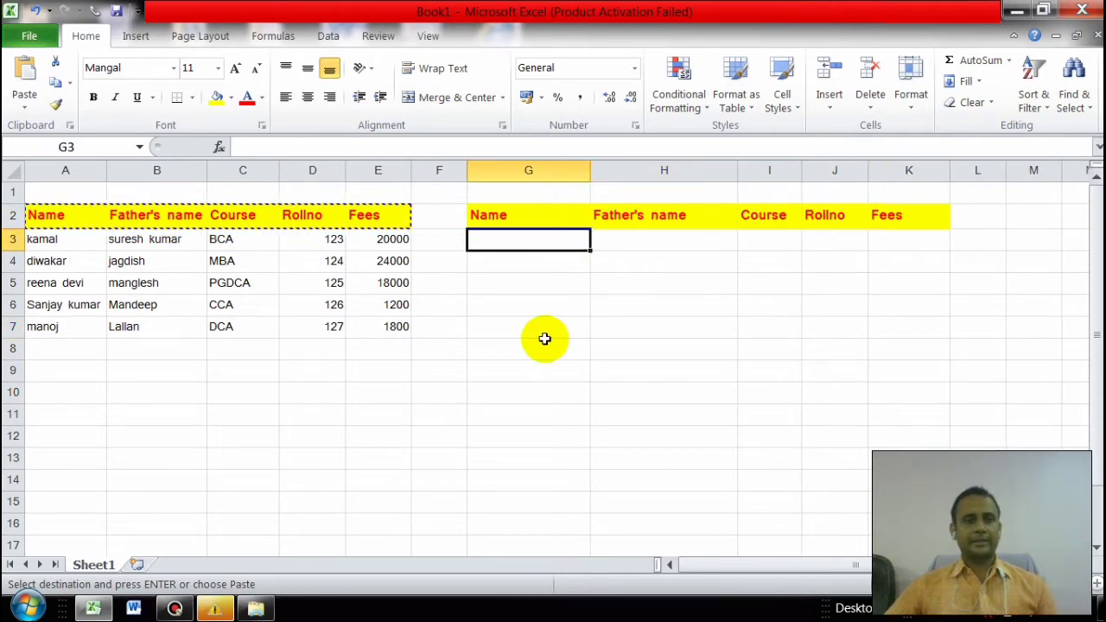
pyautogui.click(576, 408)
pyautogui.press('Escape')
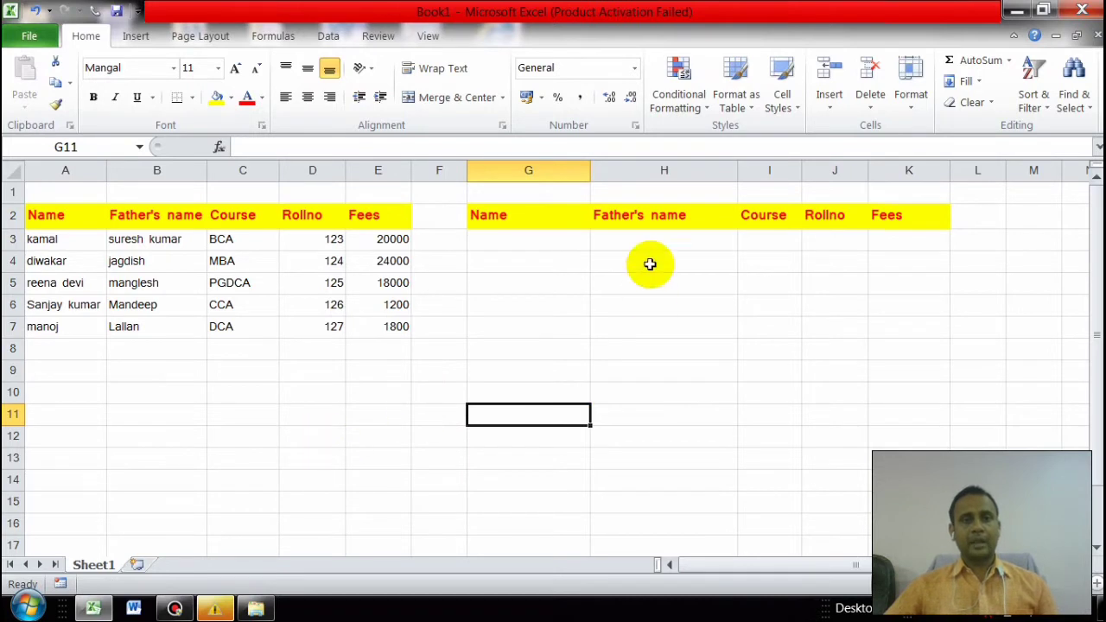
# Step: Add List data validation to the Name cell G2 with the source =$A$2:$A$7
pyautogui.click(648, 261)
pyautogui.click(528, 219)
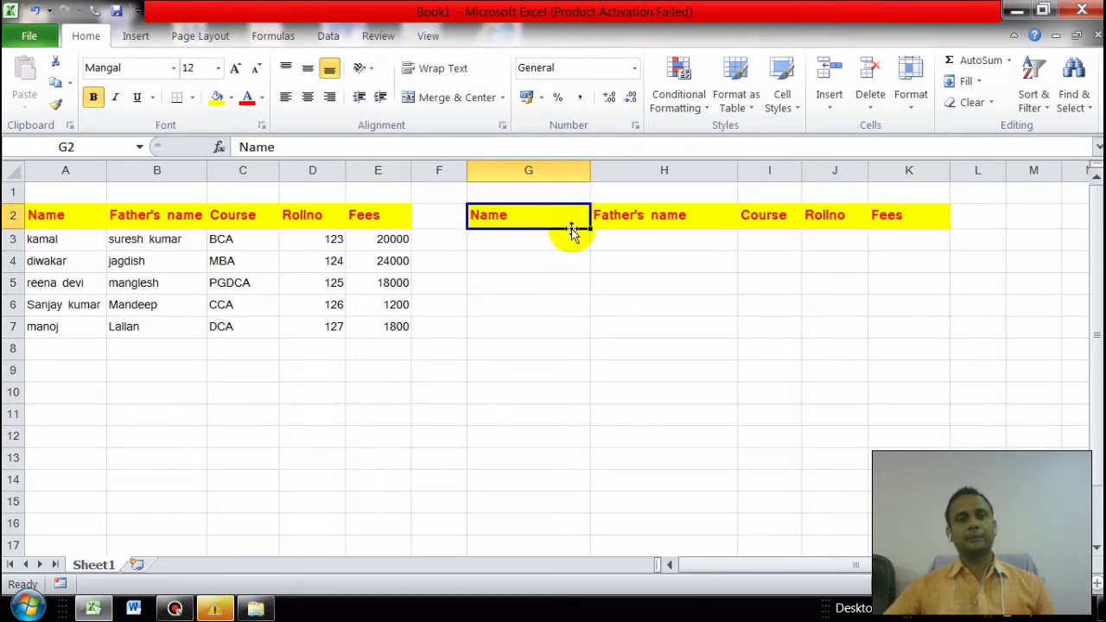
pyautogui.click(328, 35)
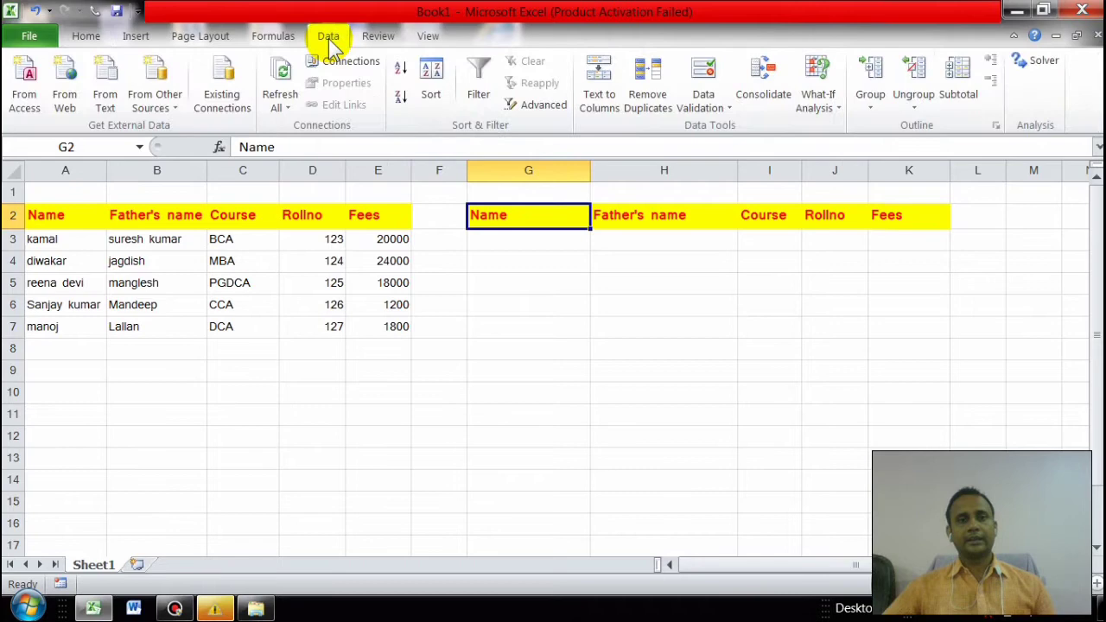
pyautogui.click(699, 108)
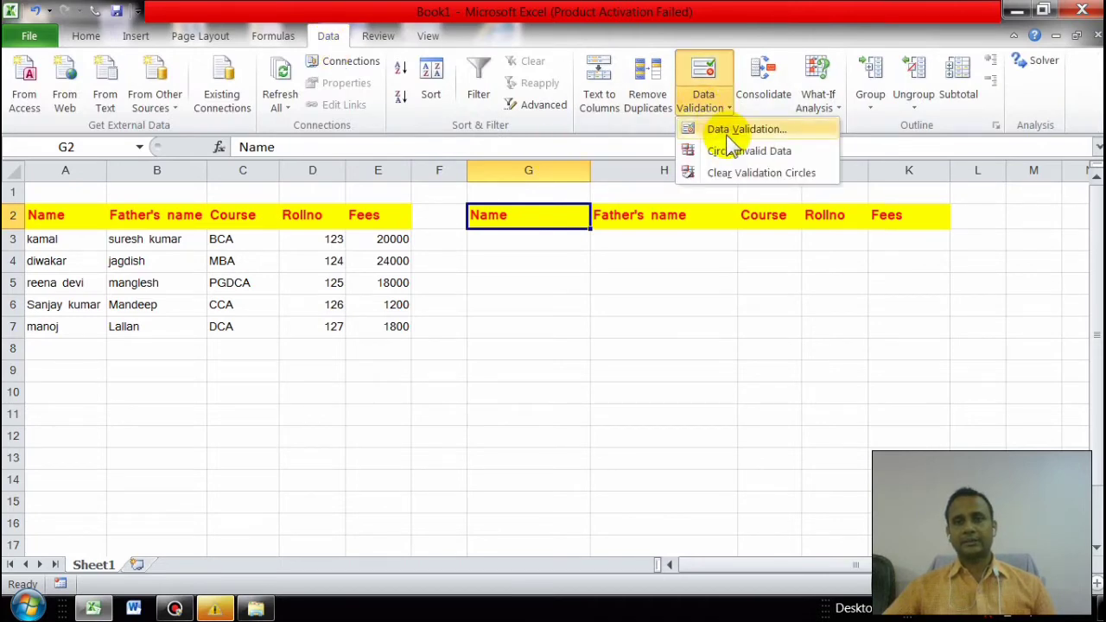
pyautogui.click(735, 128)
pyautogui.click(662, 355)
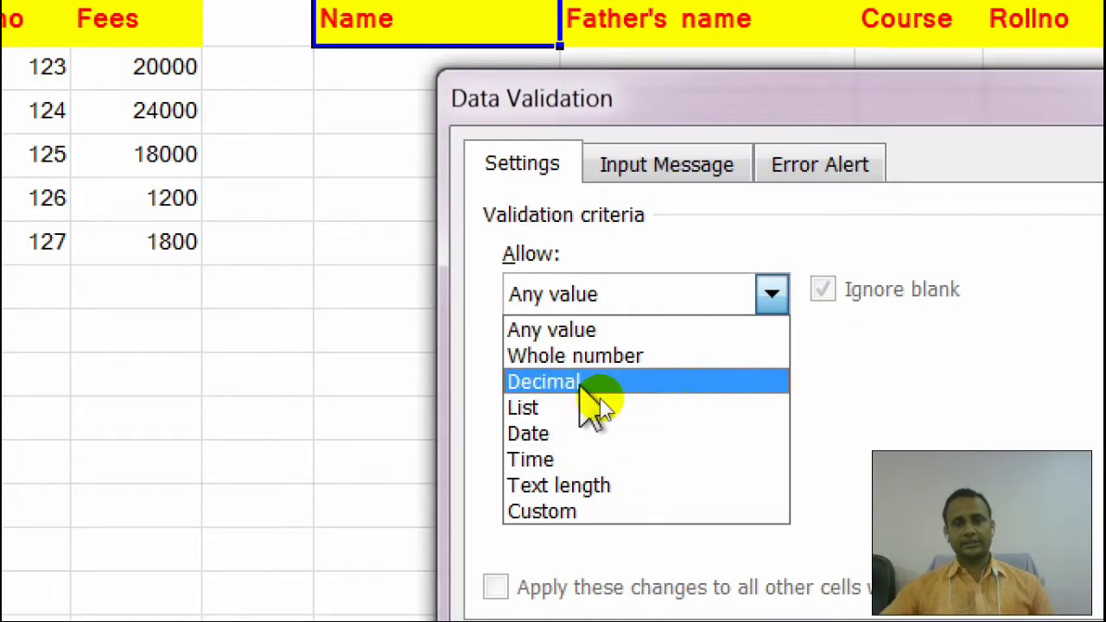
pyautogui.click(596, 408)
pyautogui.click(590, 456)
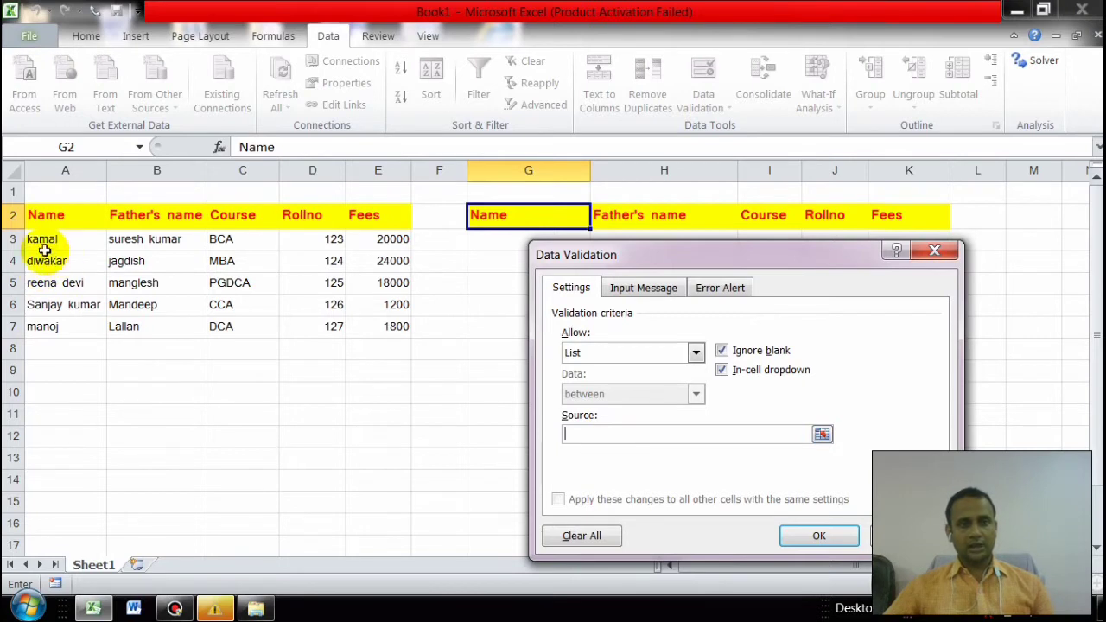
pyautogui.moveTo(40, 214); pyautogui.dragTo(42, 321)
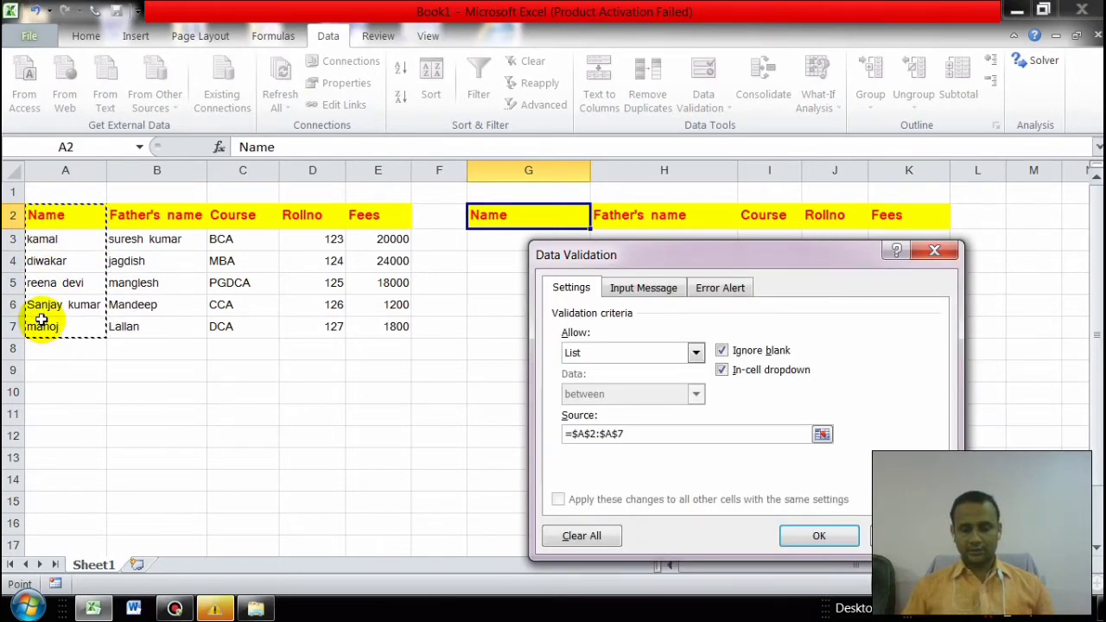
pyautogui.press('Return')
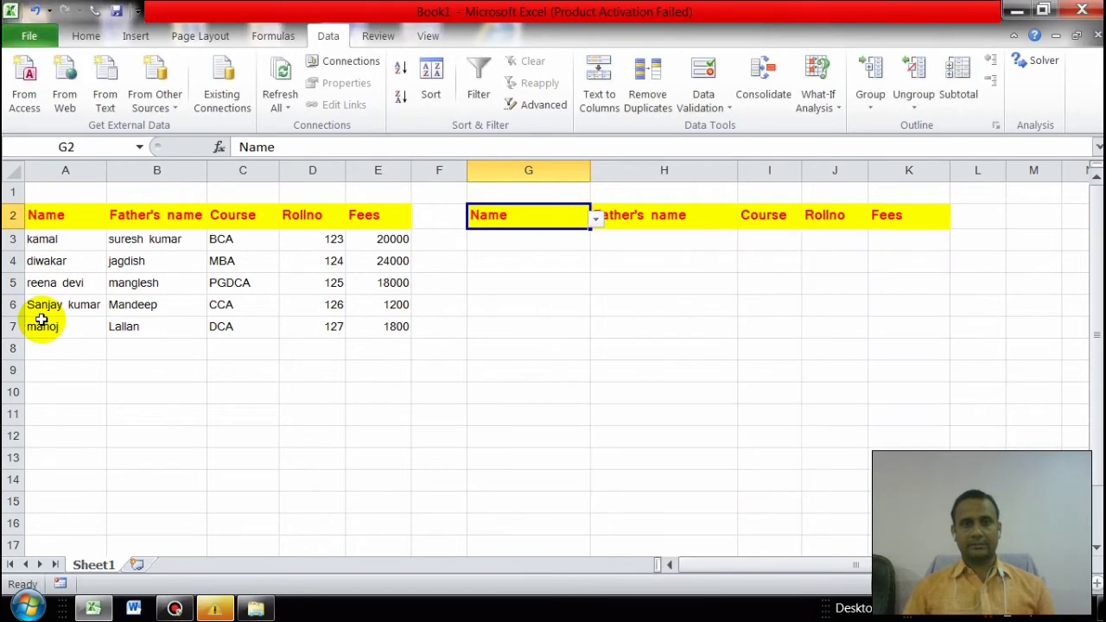
# Step: Review the entries offered by the drop-down list in cell G2 without choosing one
pyautogui.click(597, 221)
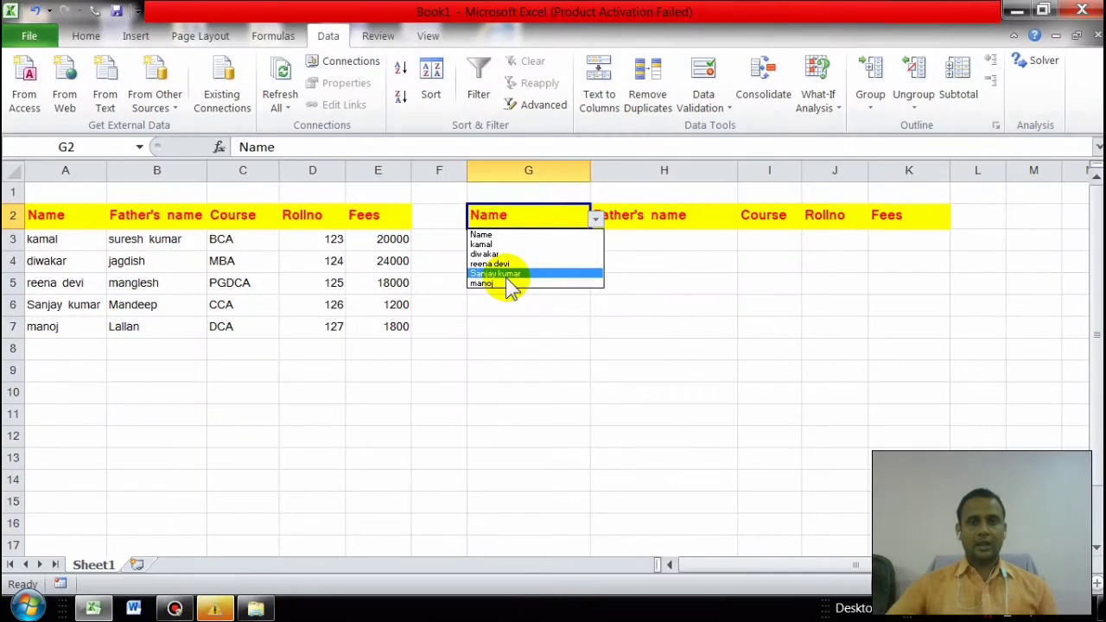
pyautogui.click(533, 328)
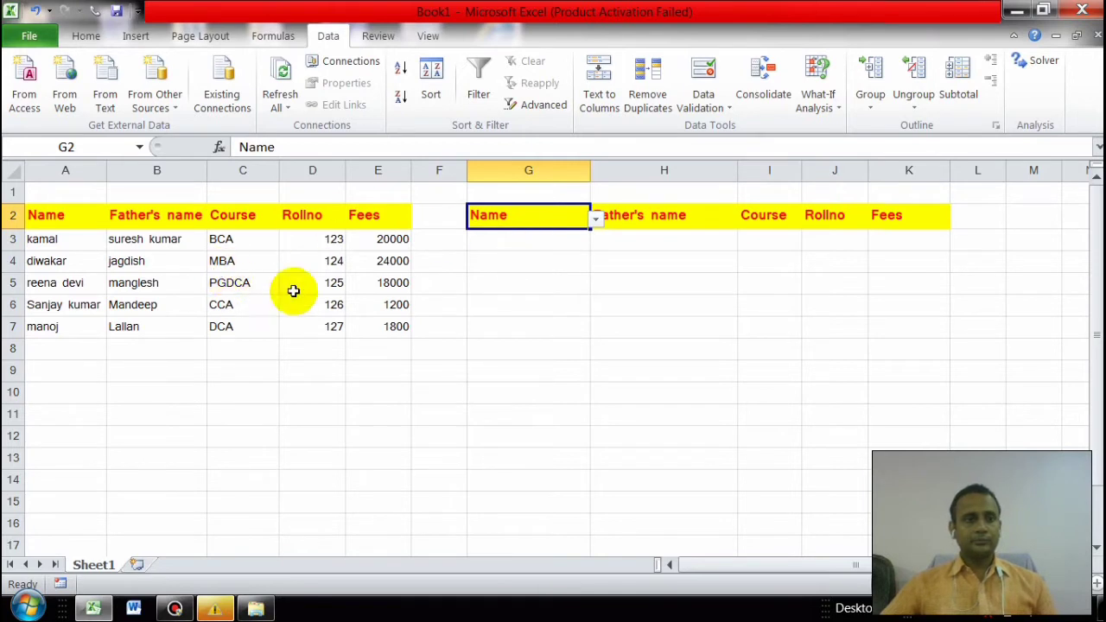
pyautogui.click(555, 245)
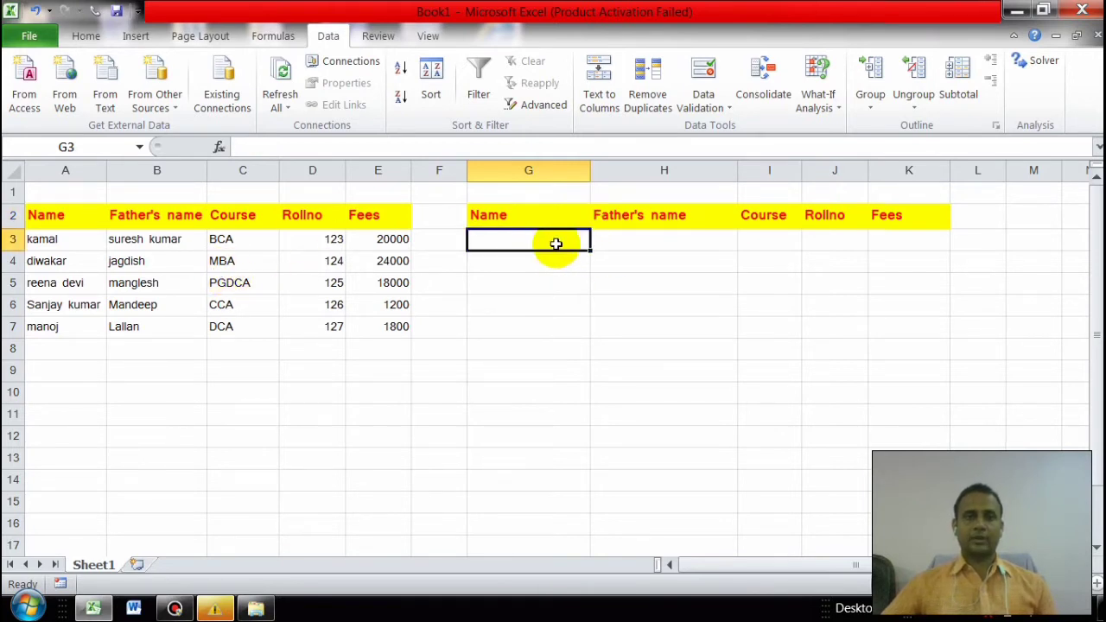
pyautogui.click(548, 215)
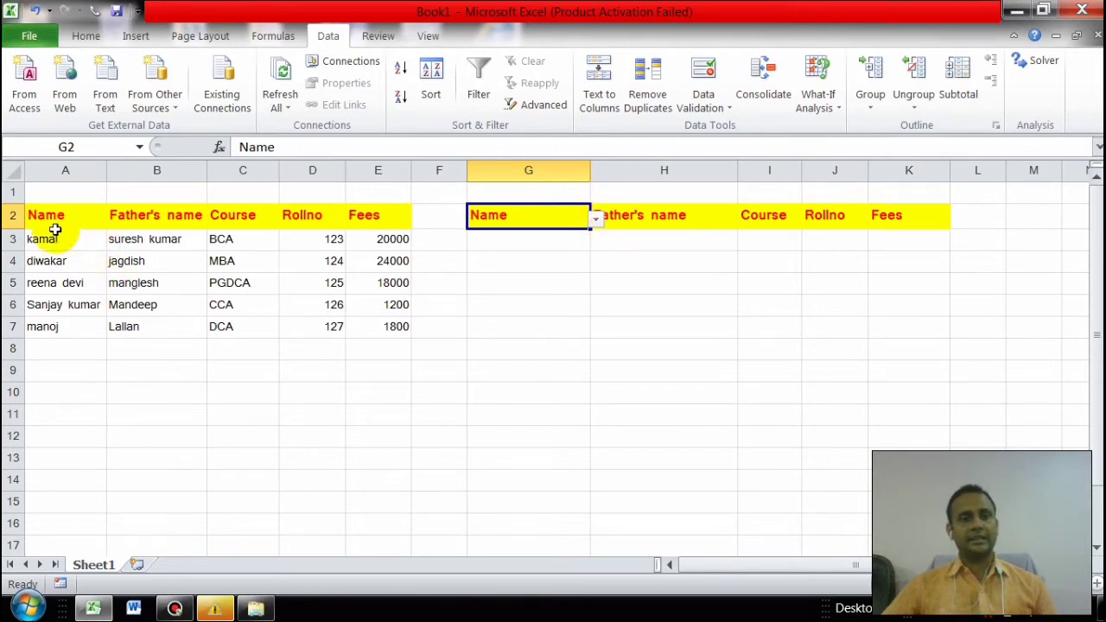
# Step: Enter the formula =vlookup(G2,A2:E7,1,0) in cell G3 to look up the selected name
pyautogui.click(529, 242)
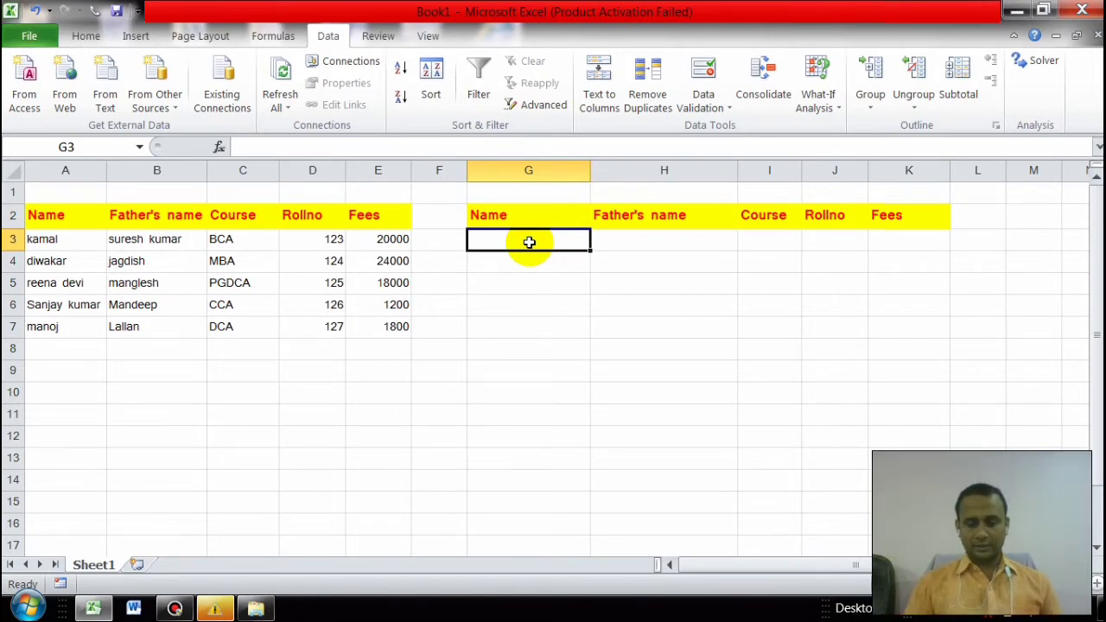
pyautogui.write('=')
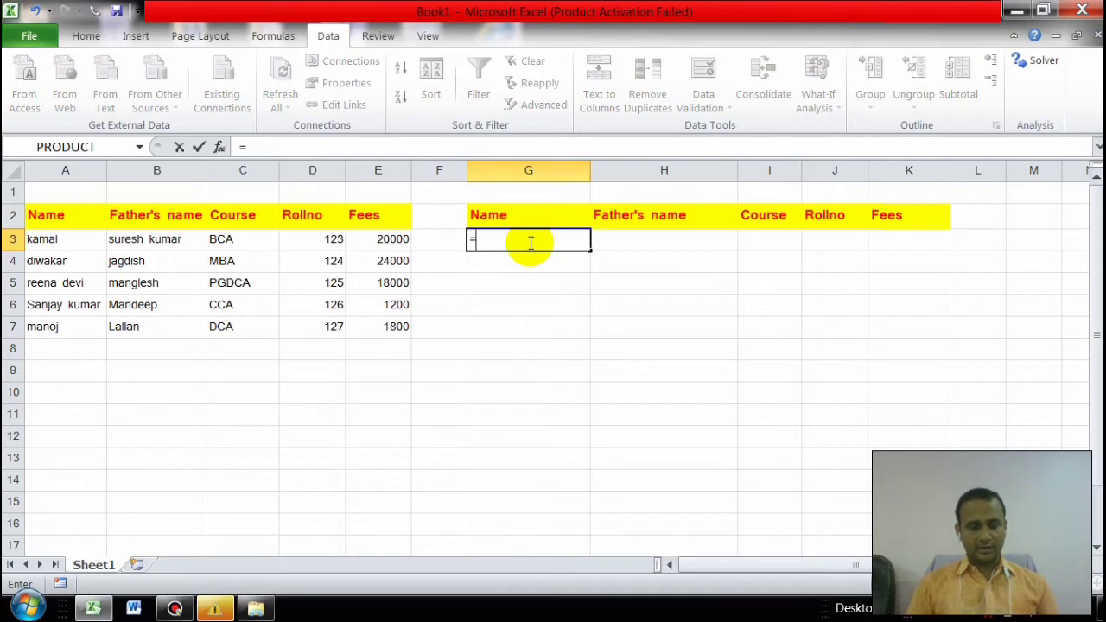
pyautogui.write('vlookup')
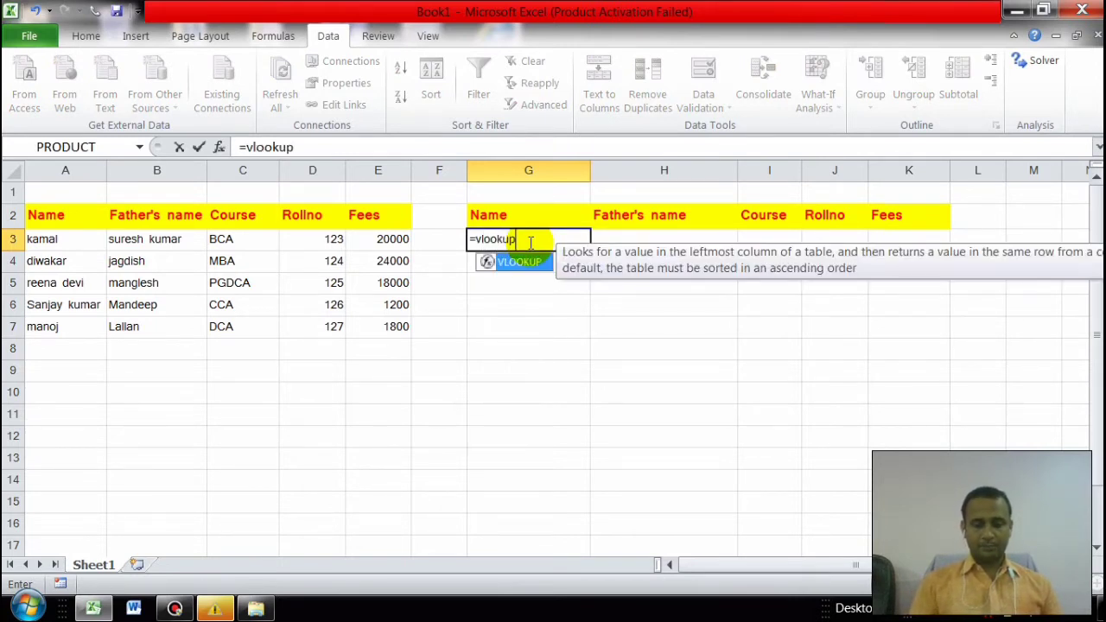
pyautogui.write('(')
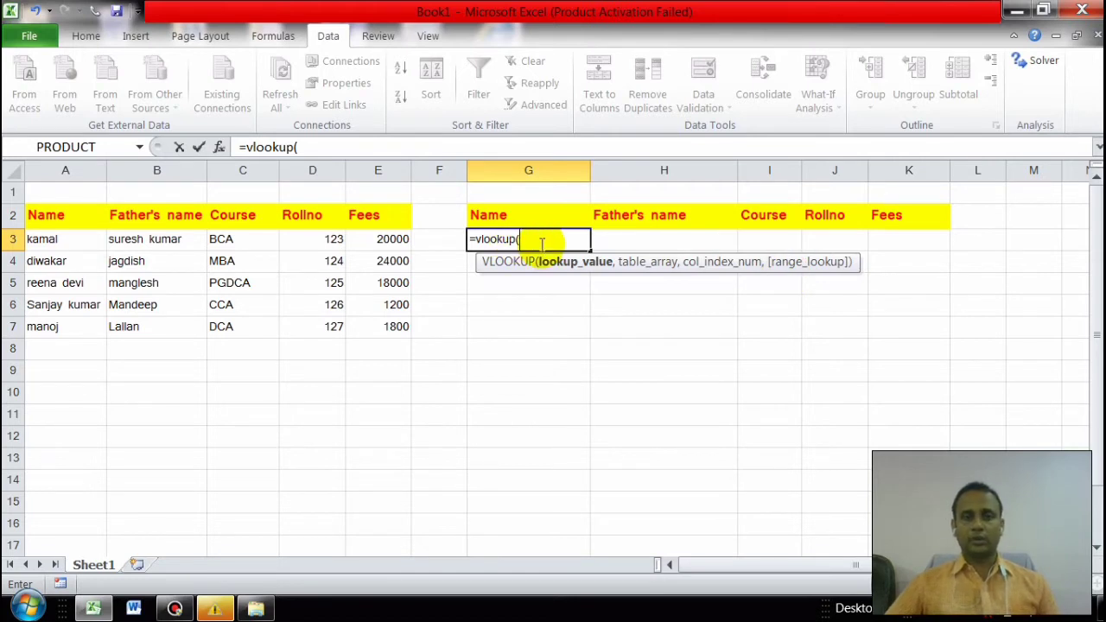
pyautogui.click(525, 215)
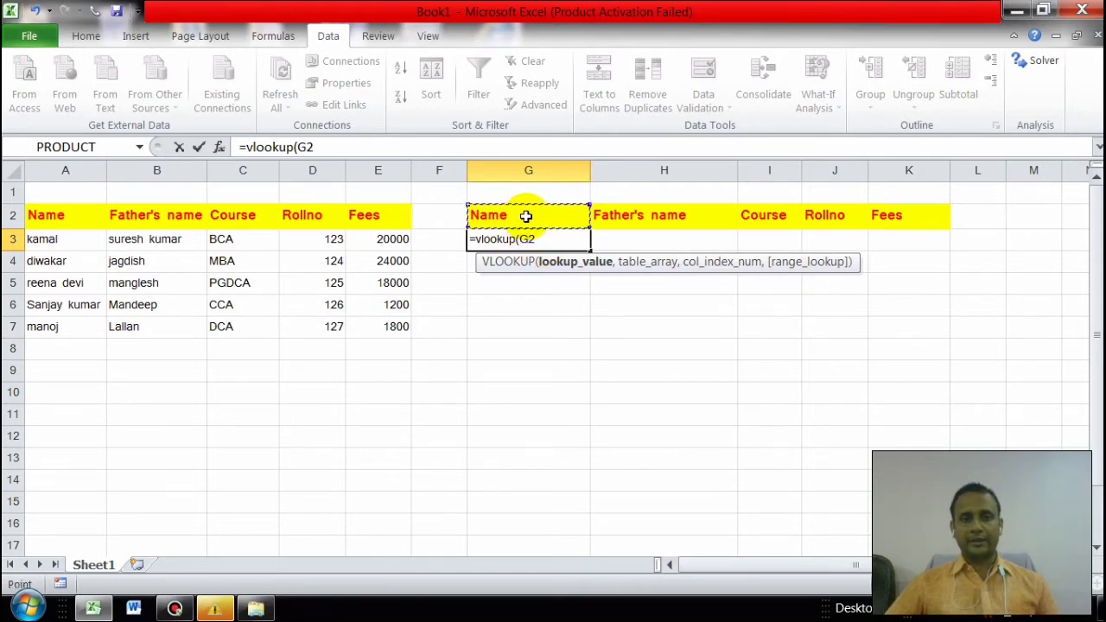
pyautogui.write(',')
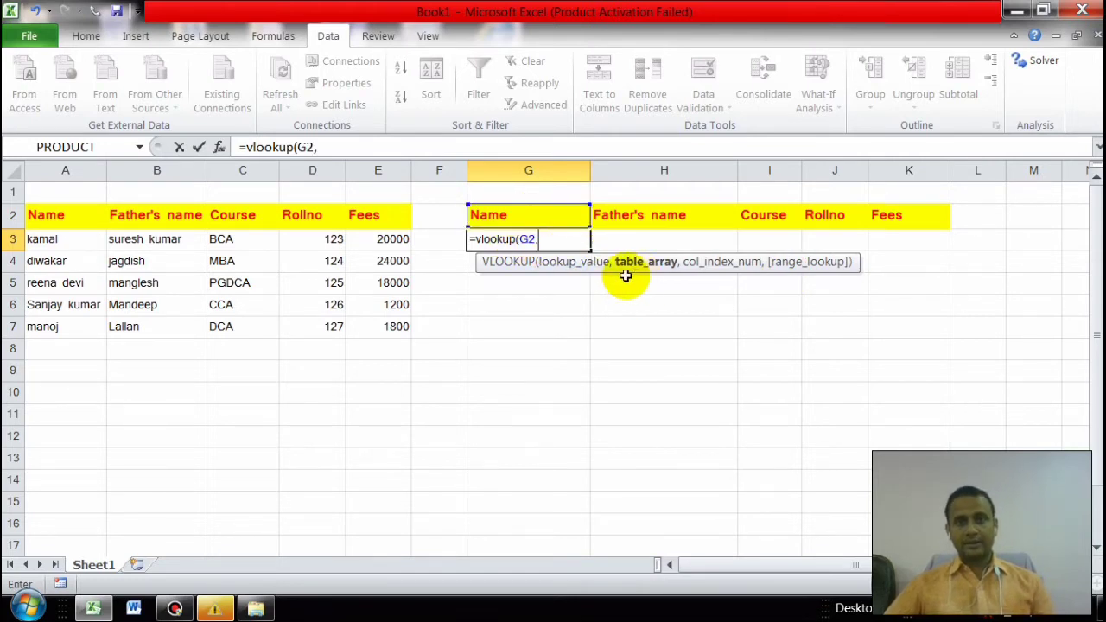
pyautogui.moveTo(39, 215); pyautogui.dragTo(374, 331)
pyautogui.write(',')
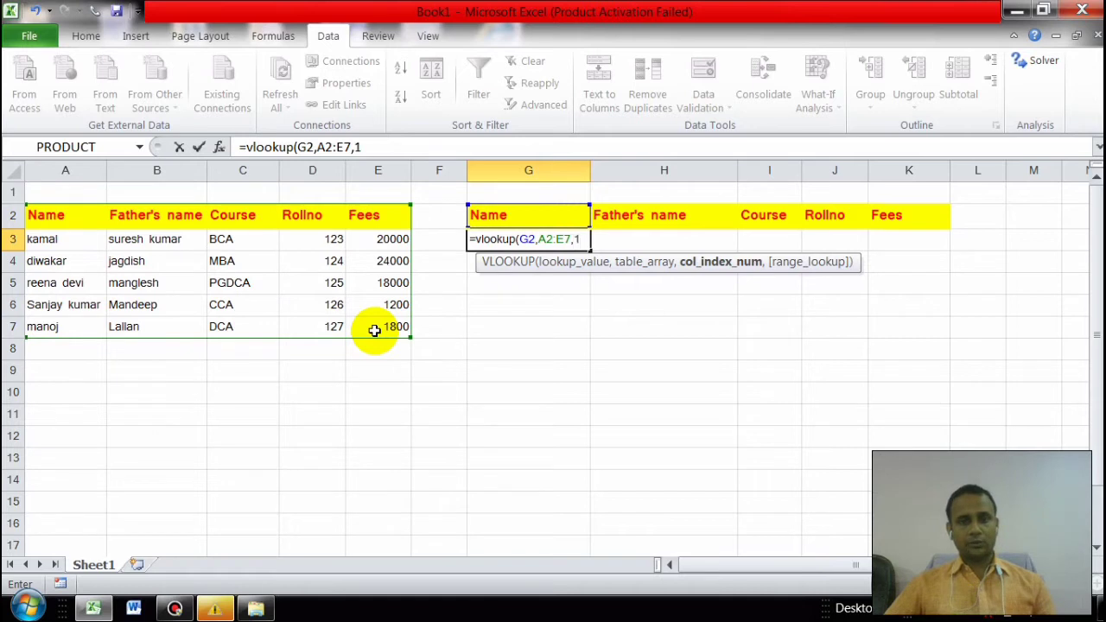
pyautogui.write('1,0')
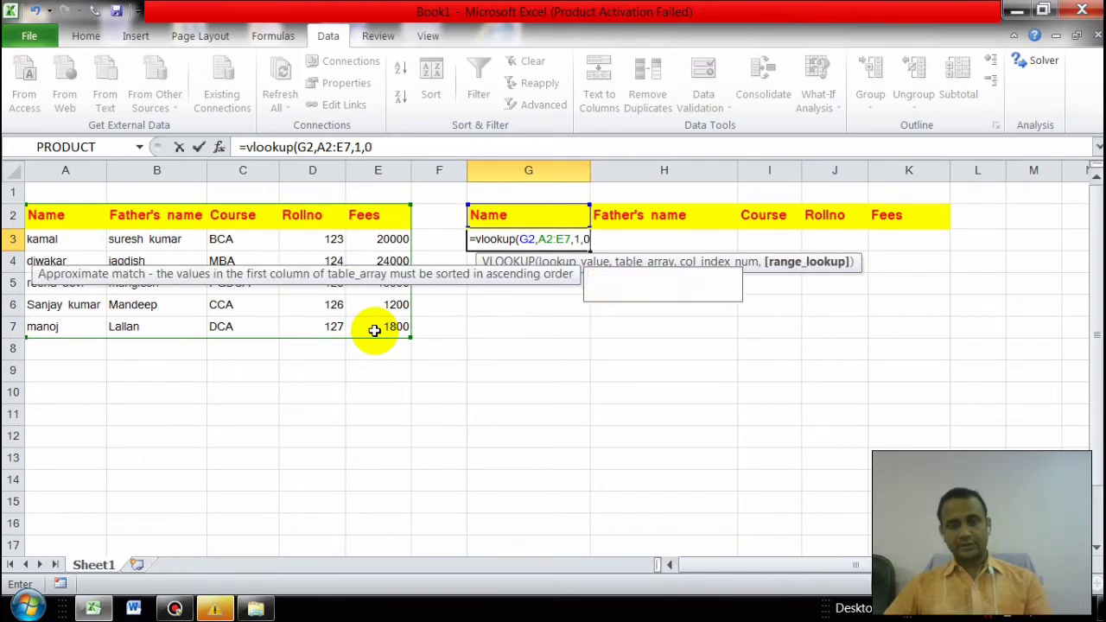
pyautogui.write(')')
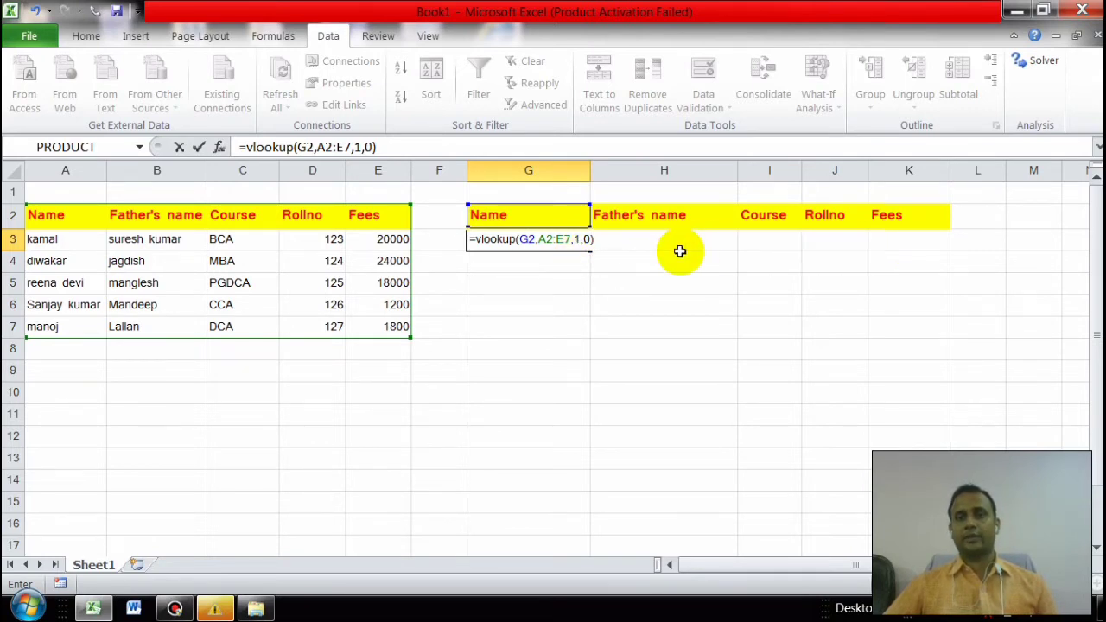
pyautogui.press('Return')
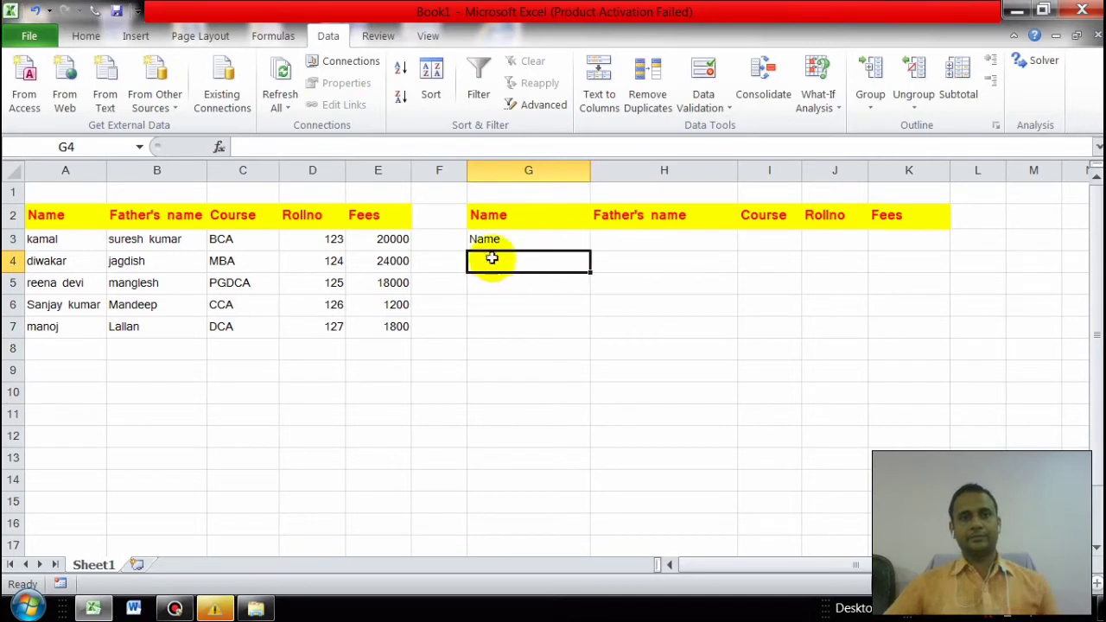
# Step: Enter the formula =vlookup(G2,A2:E7,2,0) in cell H3 to look up the father's name
pyautogui.click(630, 240)
pyautogui.write('=')
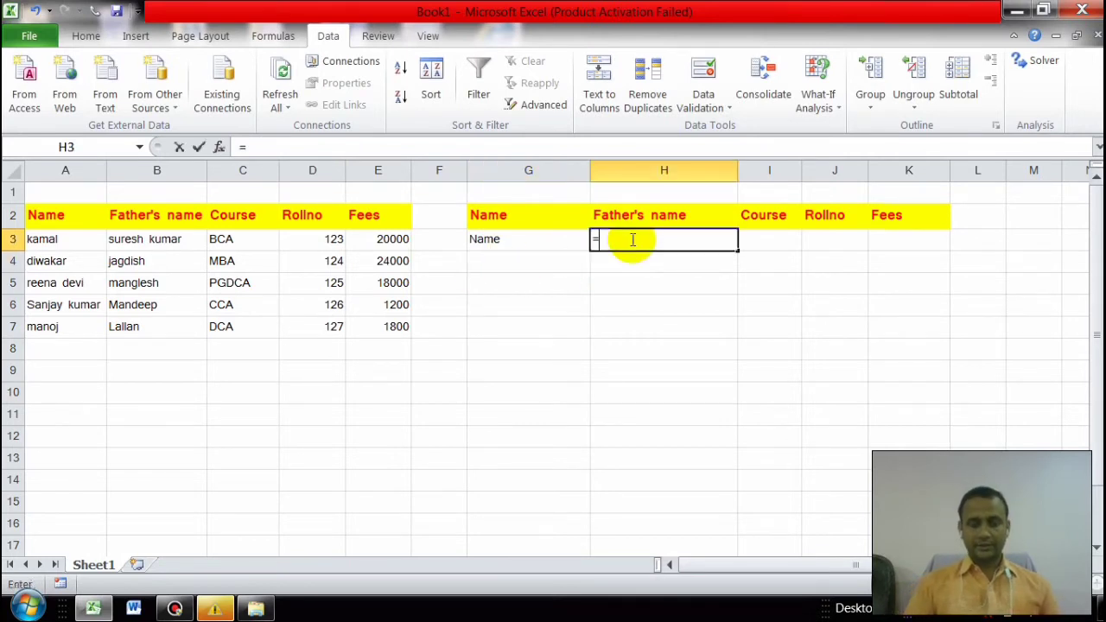
pyautogui.write('vlook')
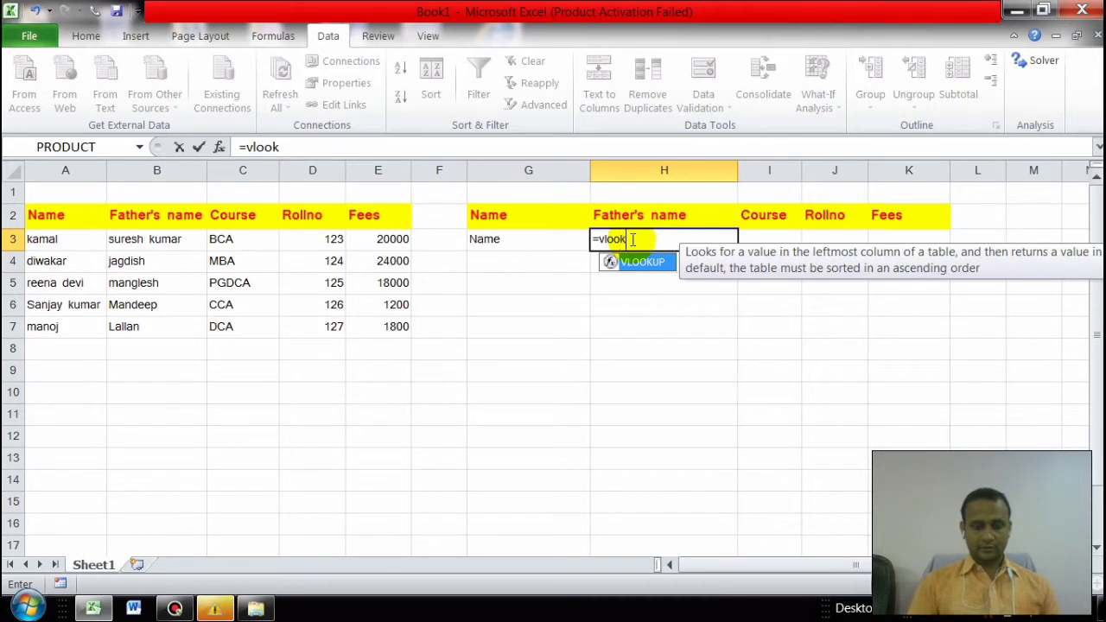
pyautogui.write('up')
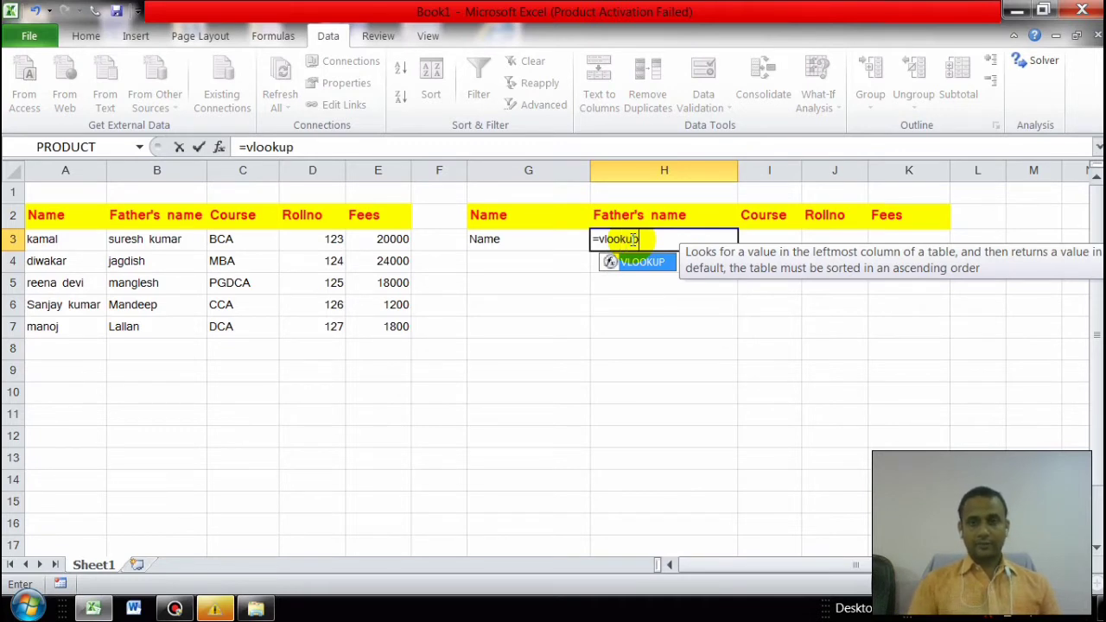
pyautogui.write('(')
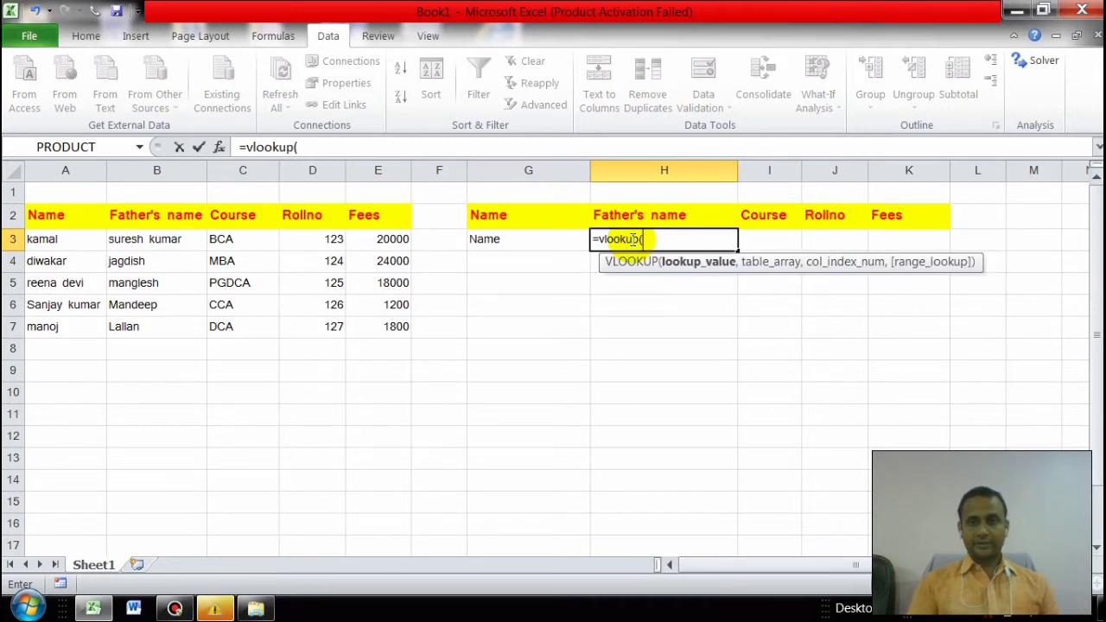
pyautogui.click(498, 215)
pyautogui.write(',')
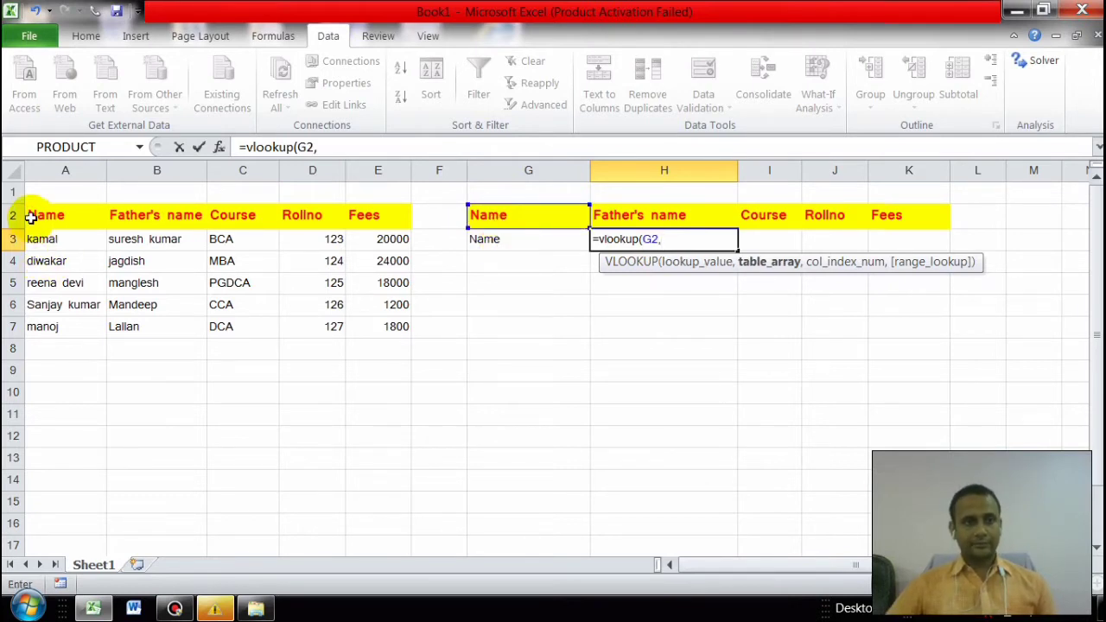
pyautogui.moveTo(30, 217); pyautogui.dragTo(371, 331)
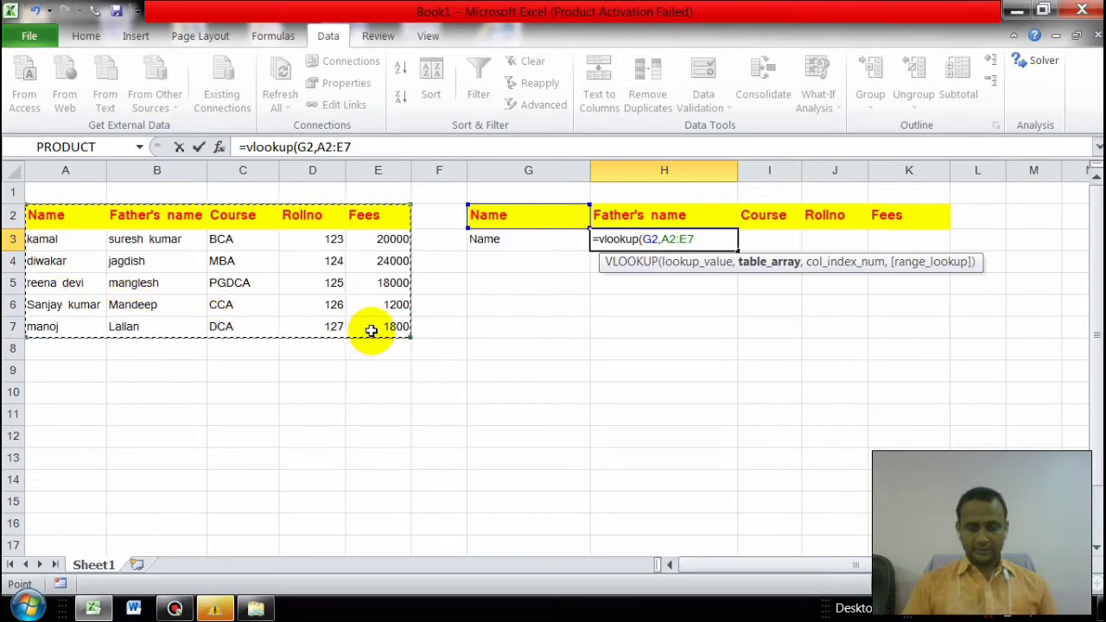
pyautogui.write(',')
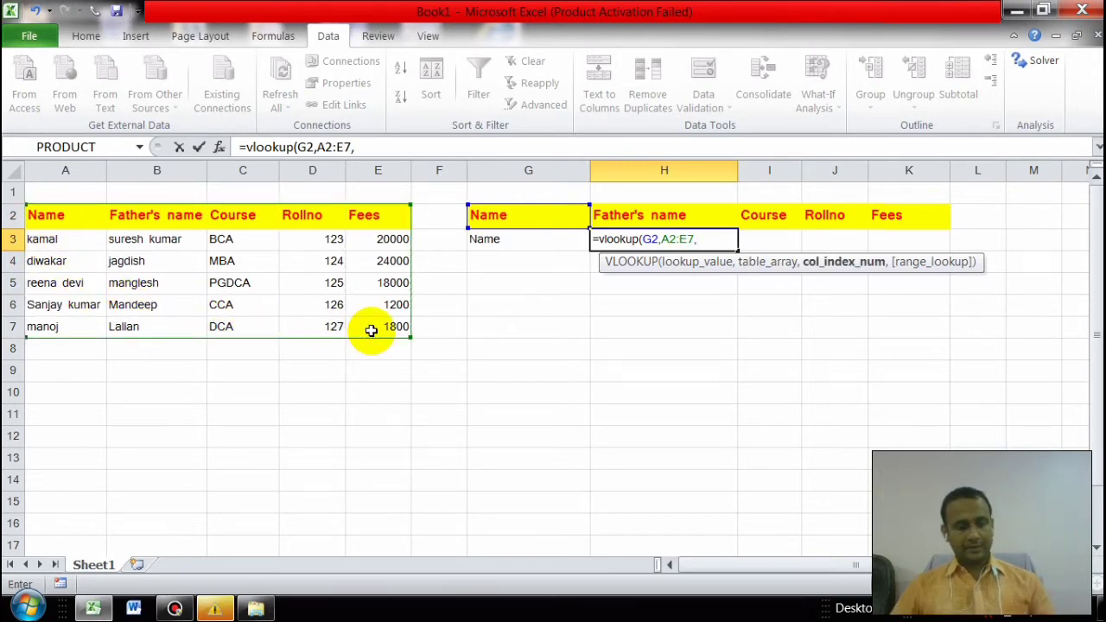
pyautogui.write('2')
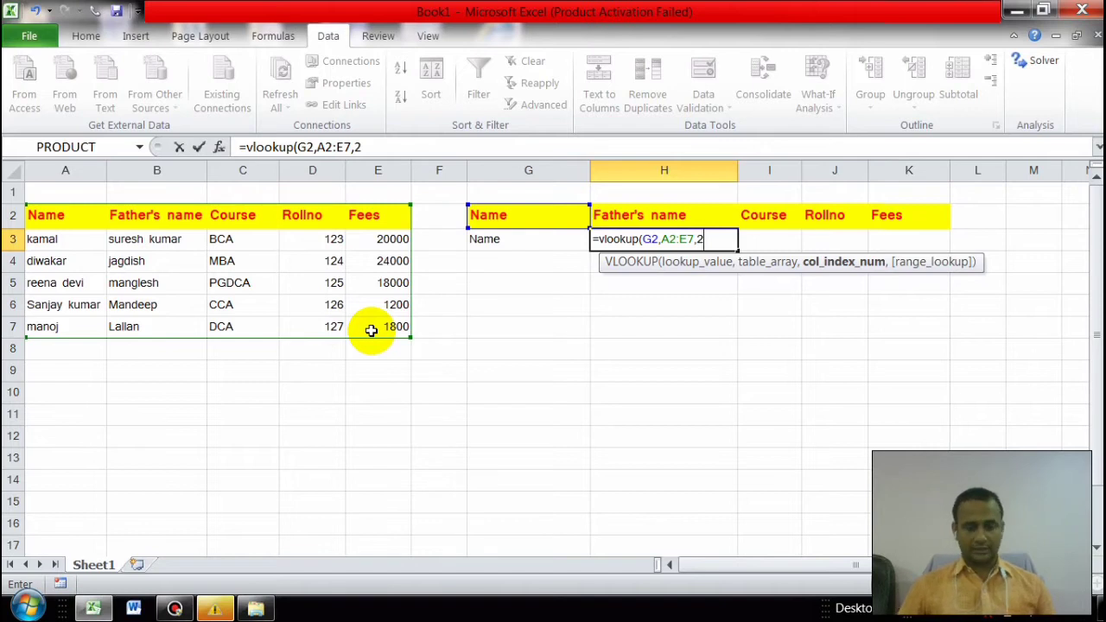
pyautogui.write(',0')
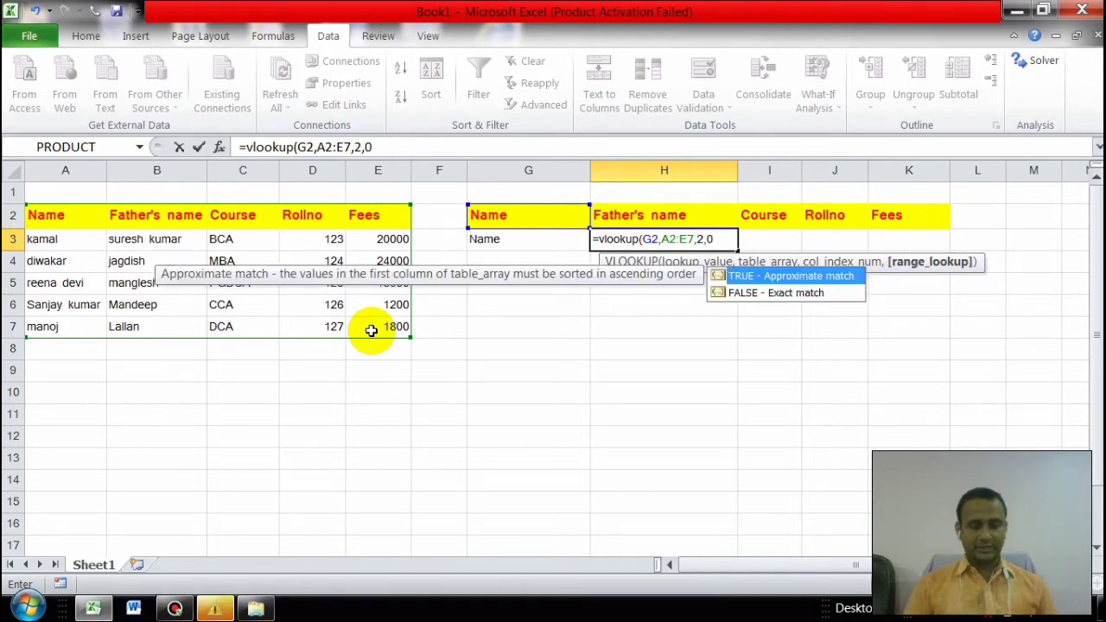
pyautogui.write(')')
pyautogui.press('Return')
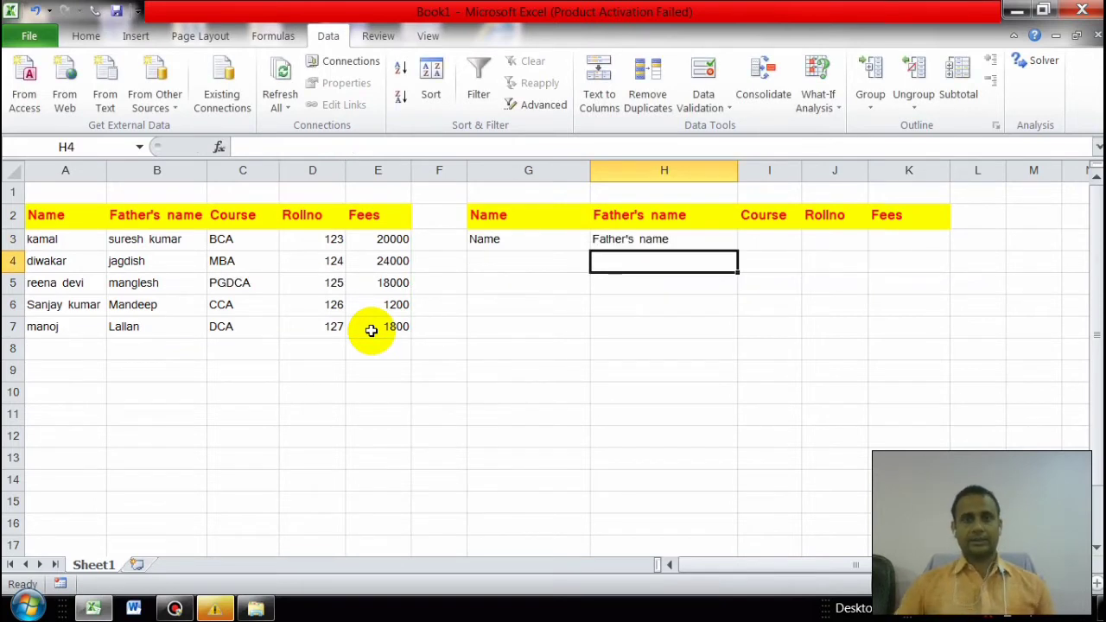
# Step: Enter the formula =vlookup(G2,A2:E7,3,0) in cell I3 to look up the course
pyautogui.click(753, 241)
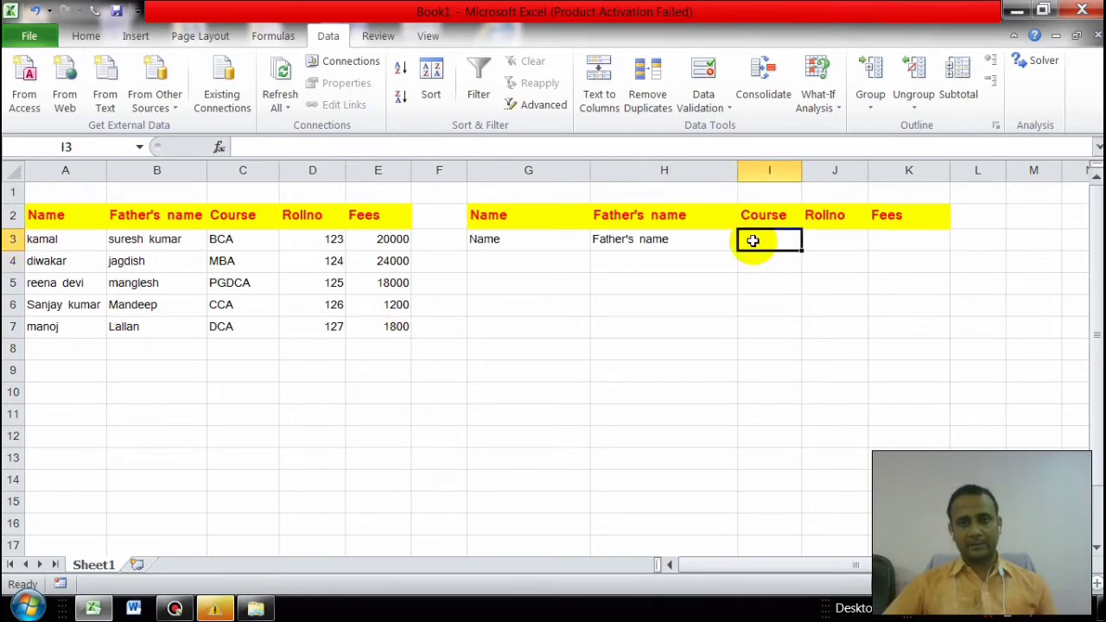
pyautogui.write('=')
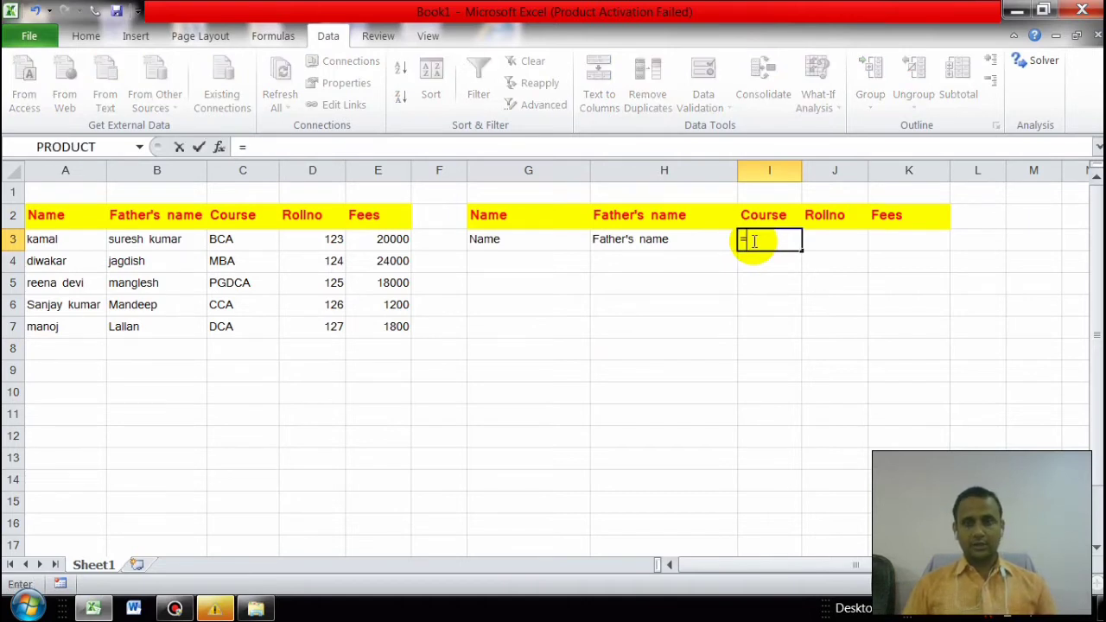
pyautogui.write('vlo')
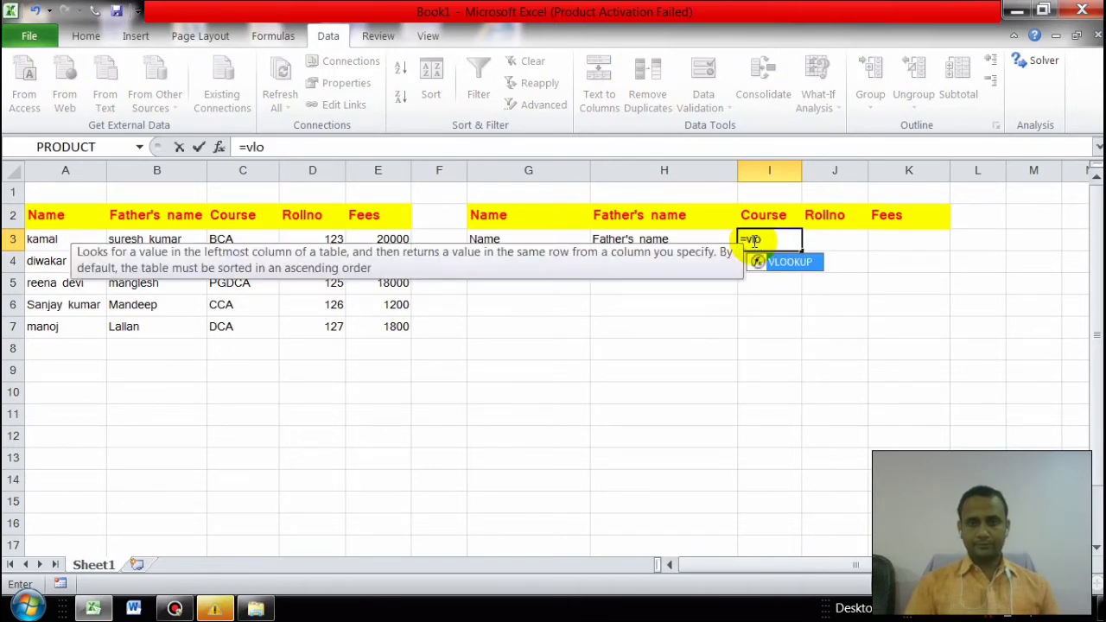
pyautogui.write('oku')
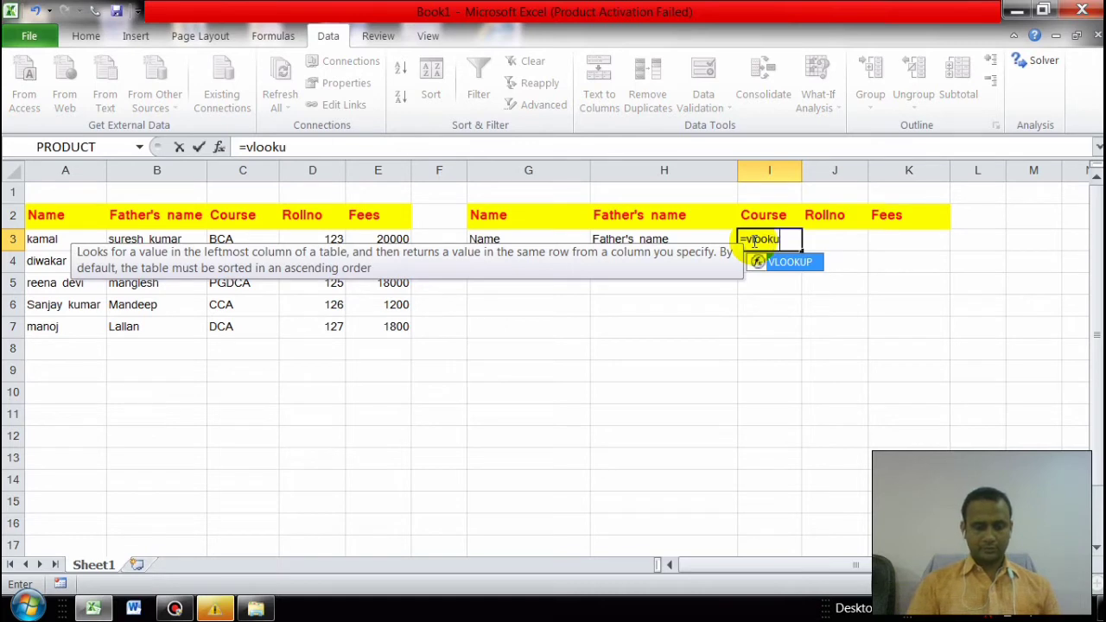
pyautogui.write('p(')
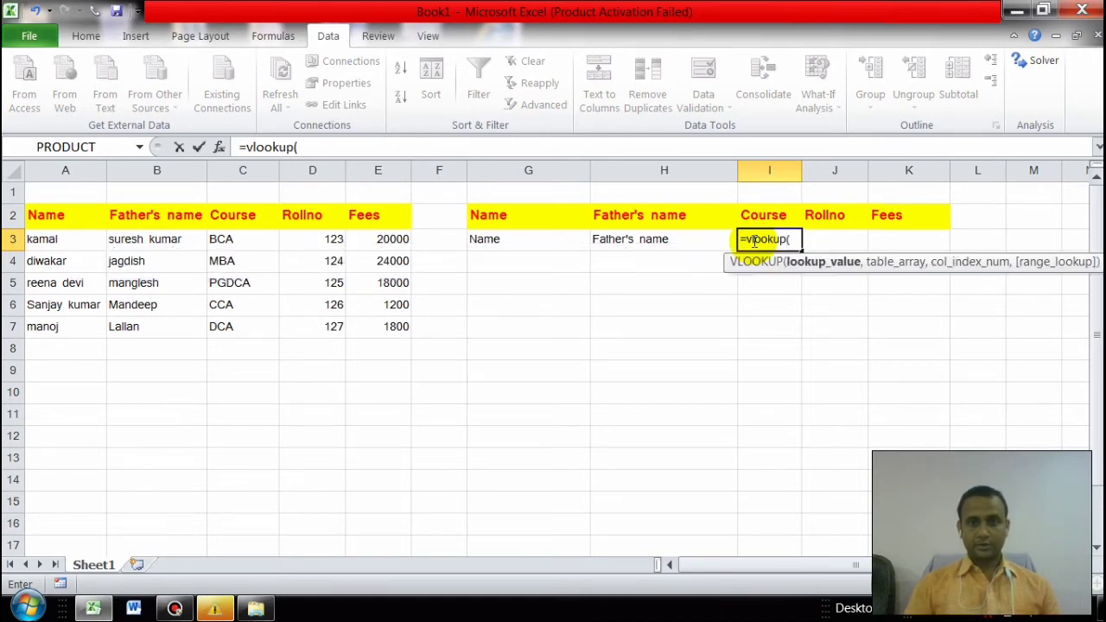
pyautogui.click(532, 219)
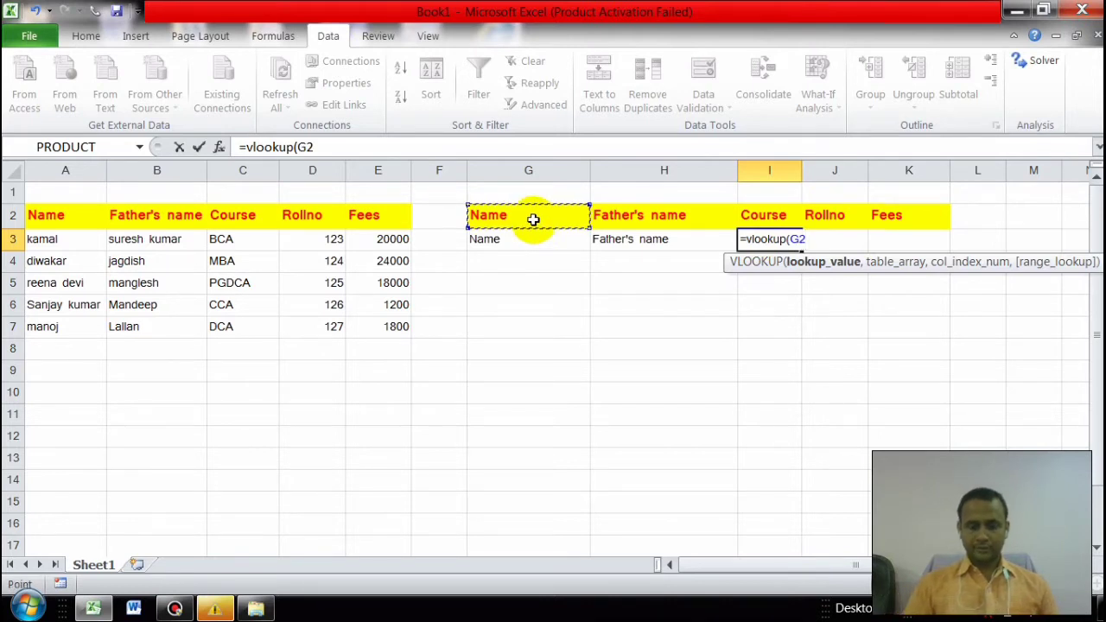
pyautogui.write(',')
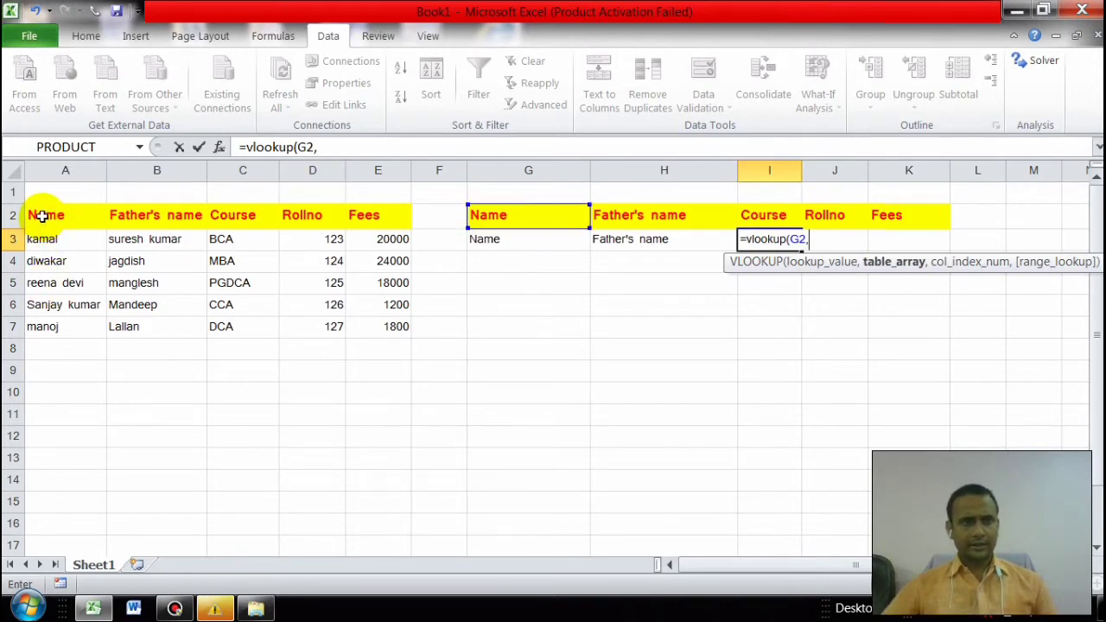
pyautogui.moveTo(44, 217); pyautogui.dragTo(389, 315)
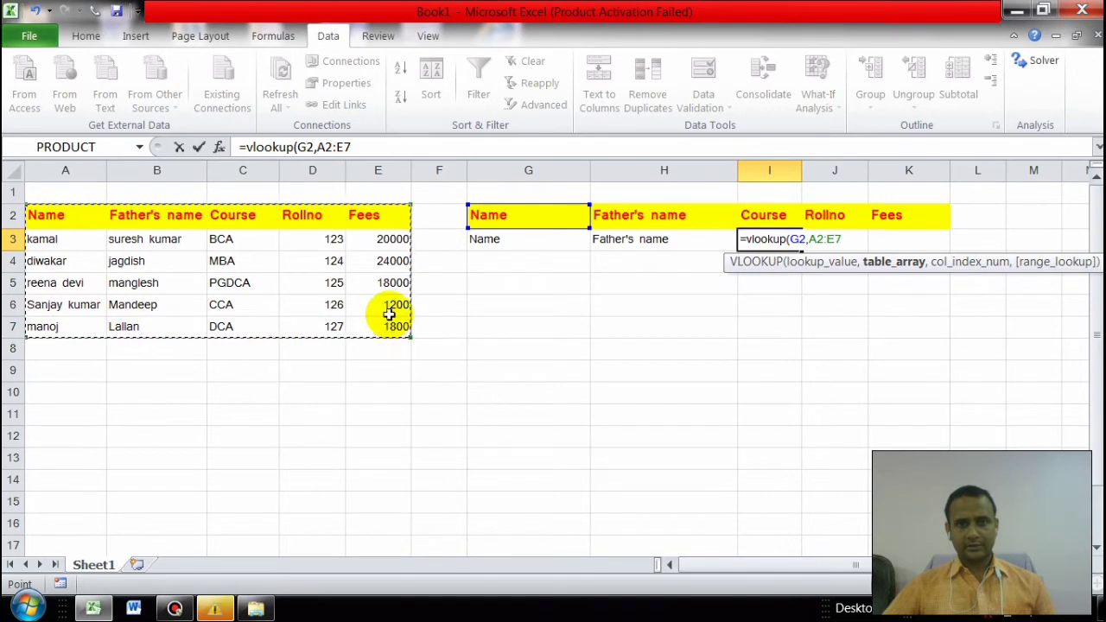
pyautogui.write(',3')
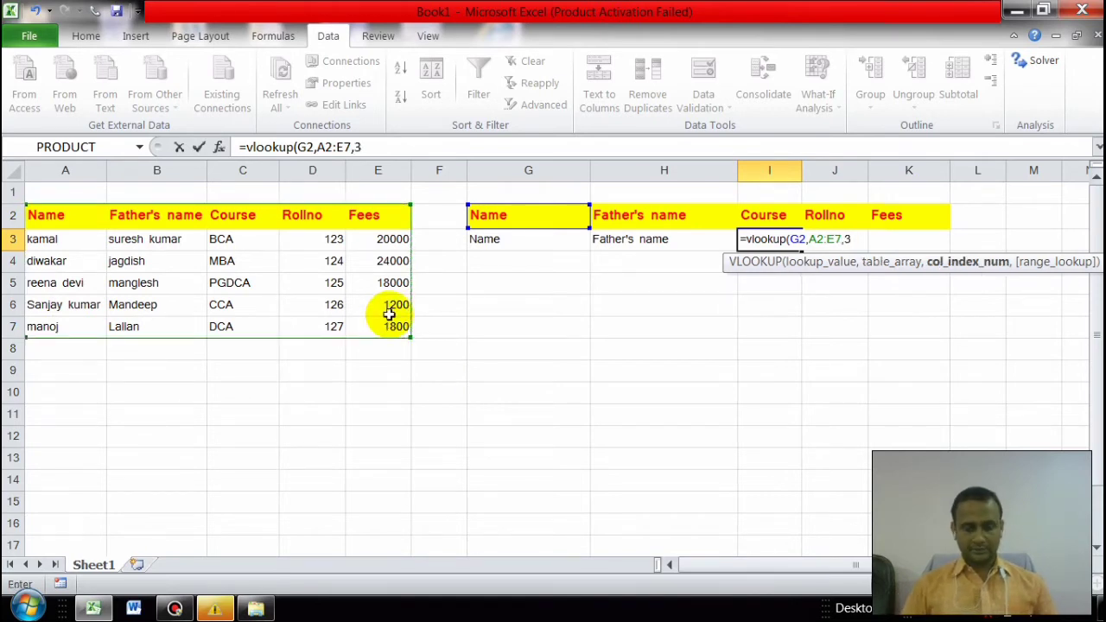
pyautogui.write(',0)')
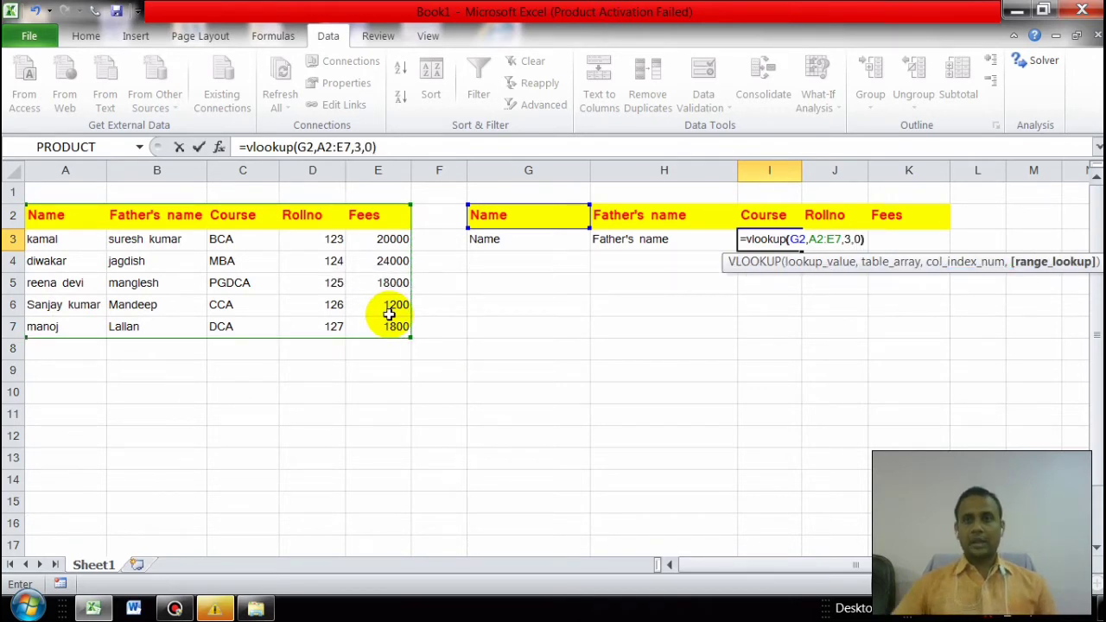
pyautogui.press('Return')
# Step: Build a VLOOKUP in cell J3 through Function Arguments with lookup value G2, table array A2:E7, column index 4 and range lookup 0
pyautogui.click(827, 241)
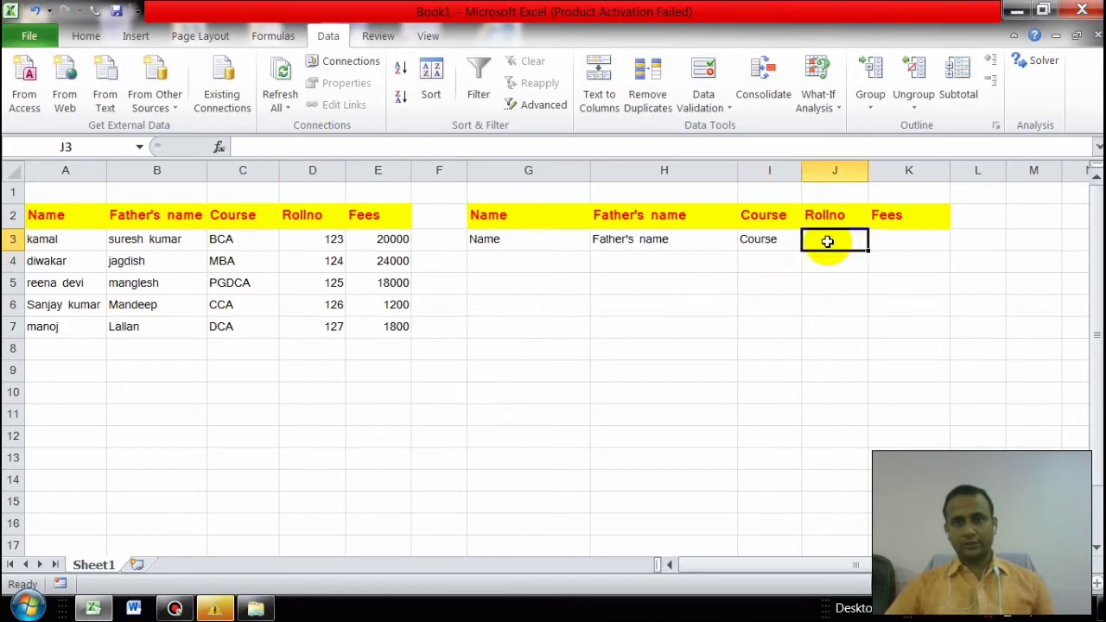
pyautogui.write('=')
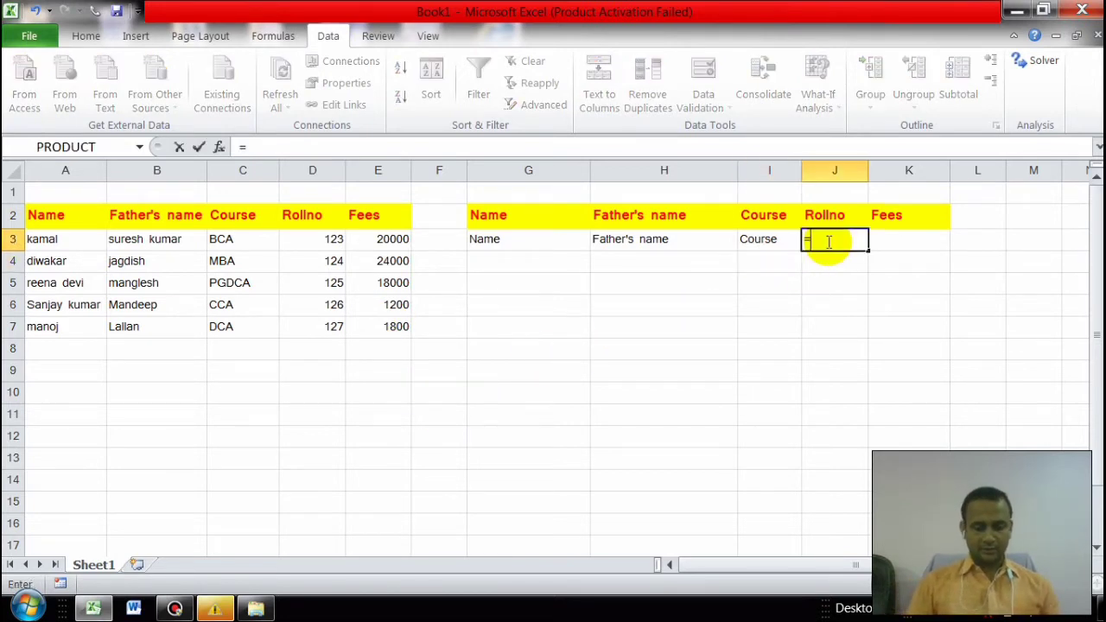
pyautogui.write('vlookup')
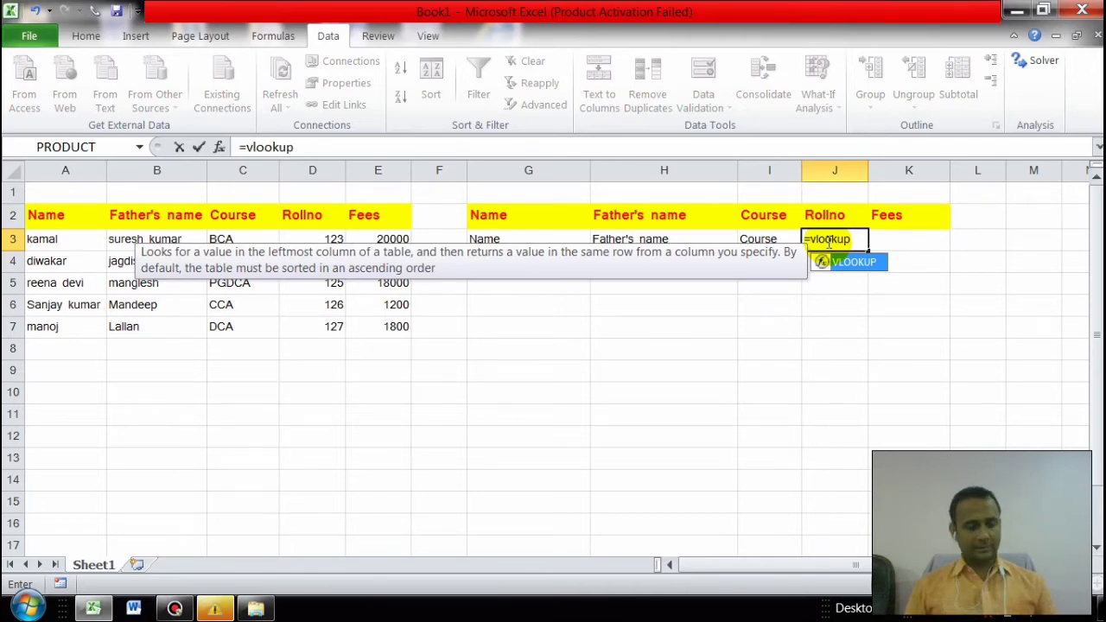
pyautogui.hotkey('ctrl', 'a')
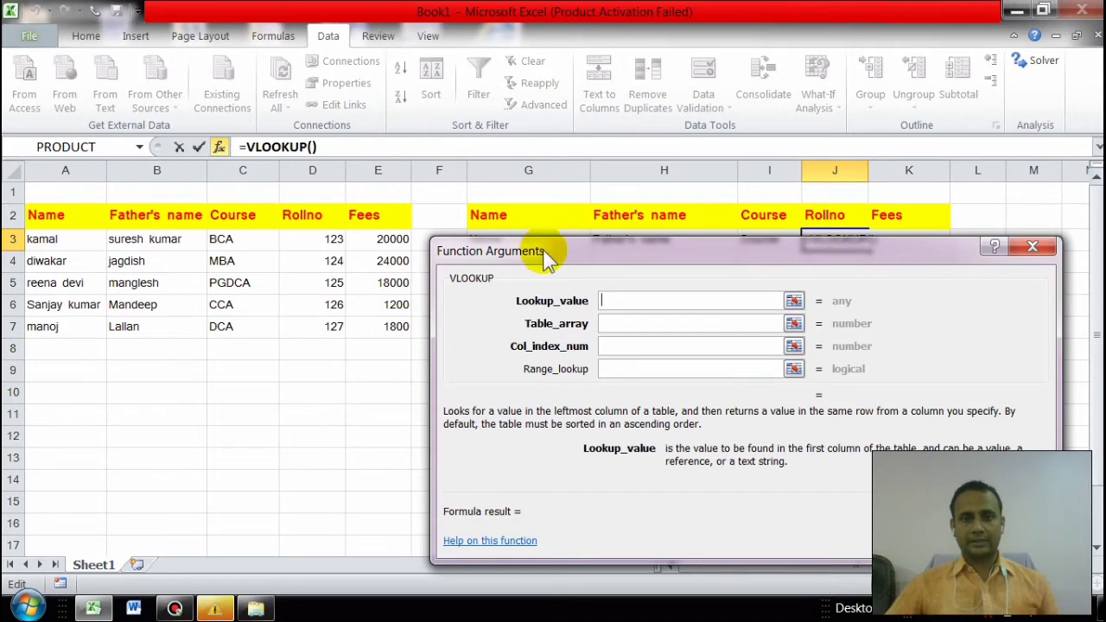
pyautogui.moveTo(562, 256); pyautogui.dragTo(562, 300)
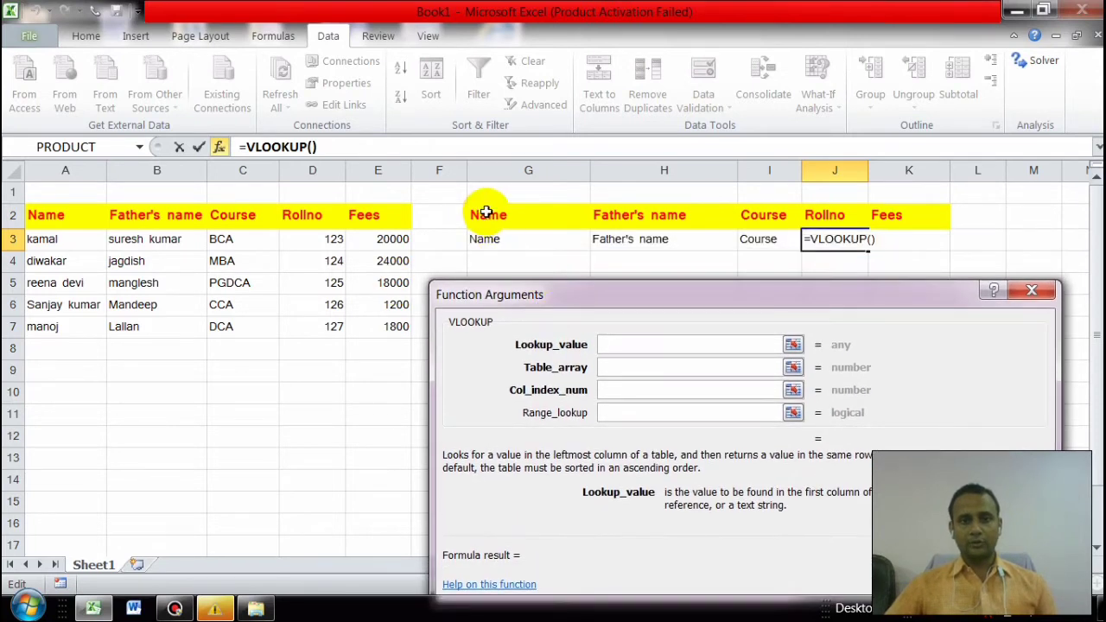
pyautogui.click(504, 217)
pyautogui.click(642, 366)
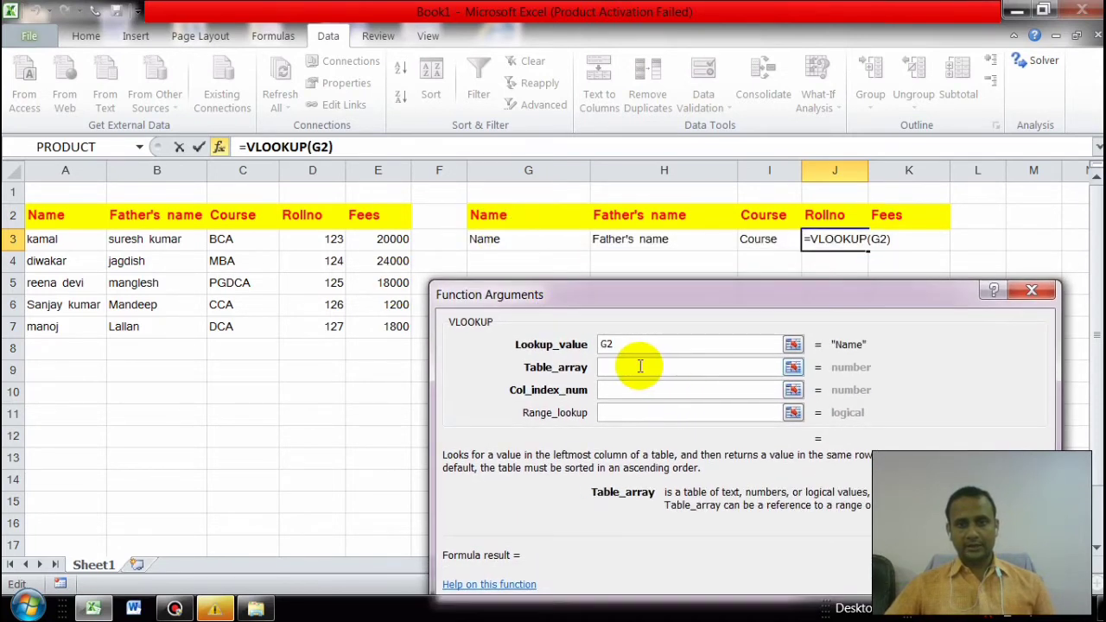
pyautogui.moveTo(34, 216); pyautogui.dragTo(370, 323)
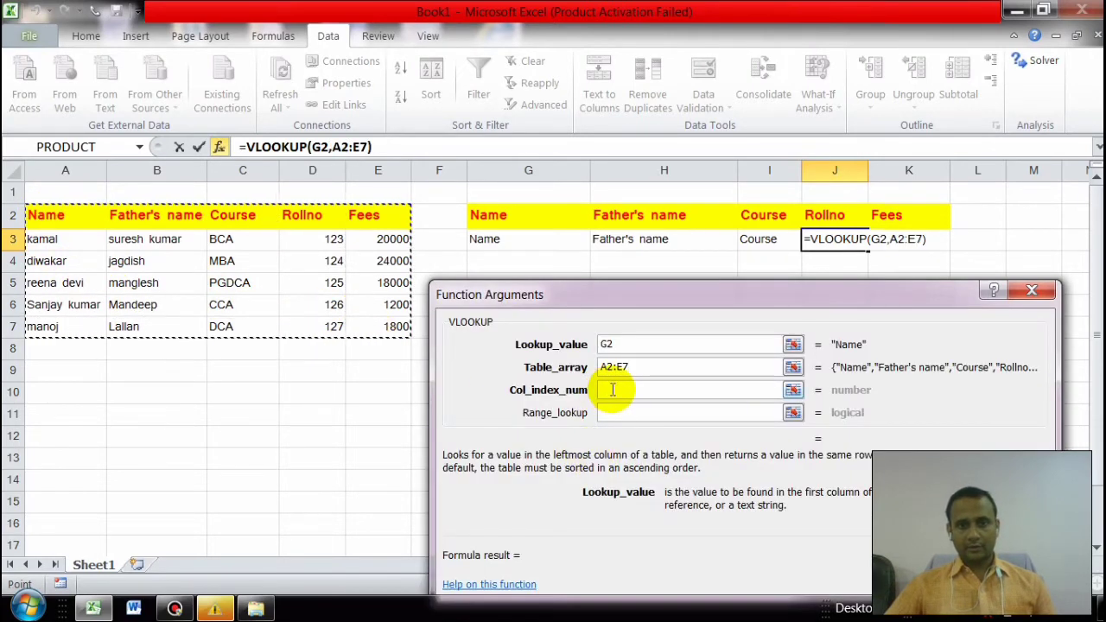
pyautogui.click(612, 390)
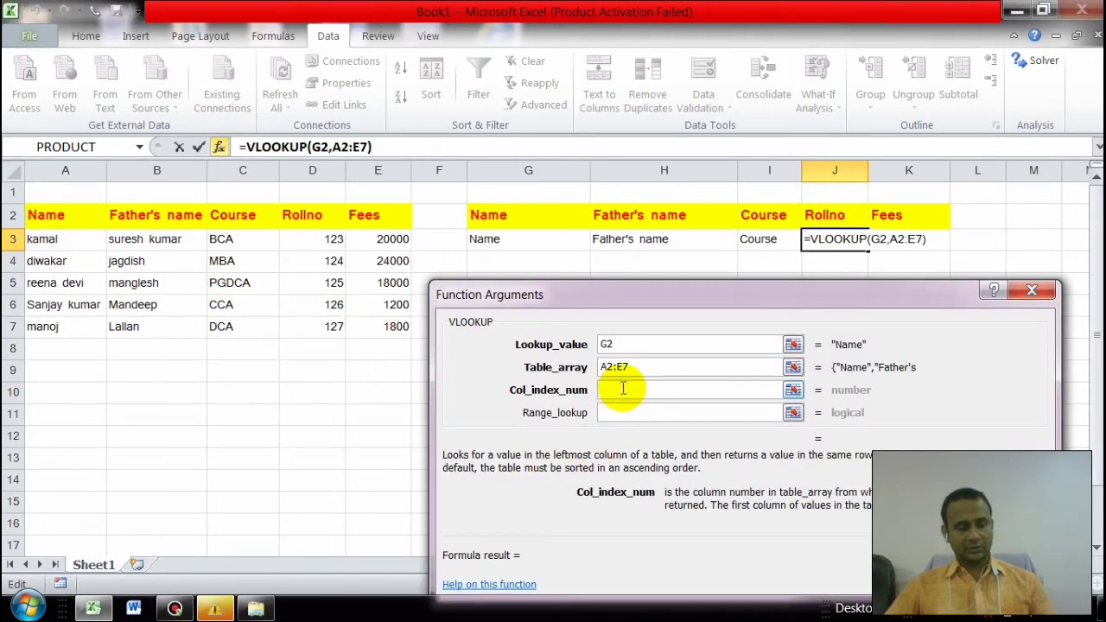
pyautogui.write('4')
pyautogui.click(617, 412)
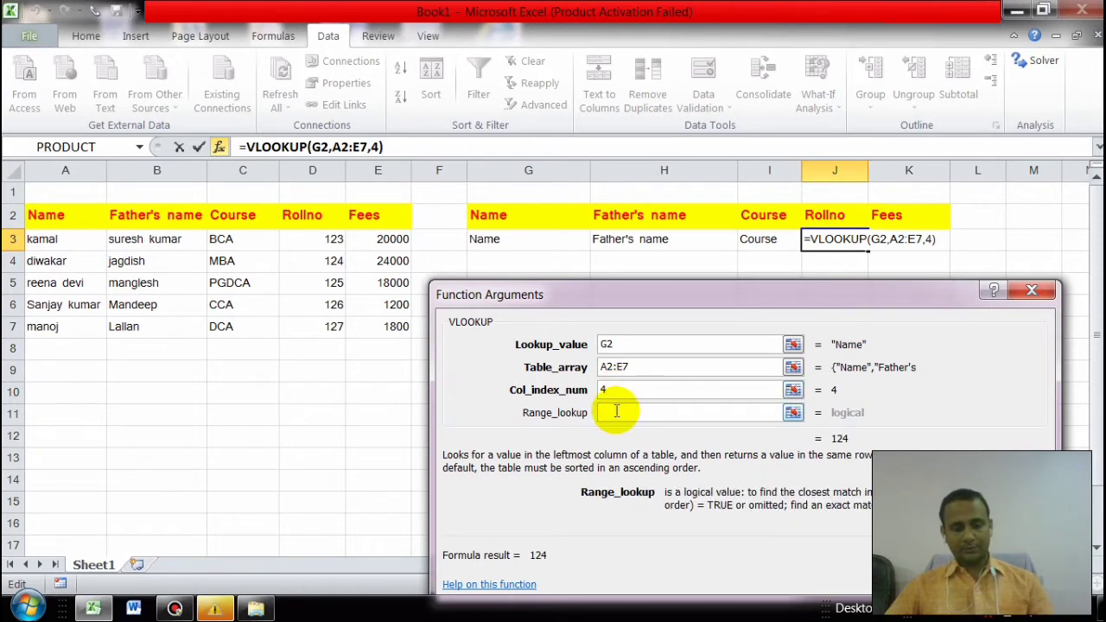
pyautogui.write('0')
pyautogui.click(920, 585)
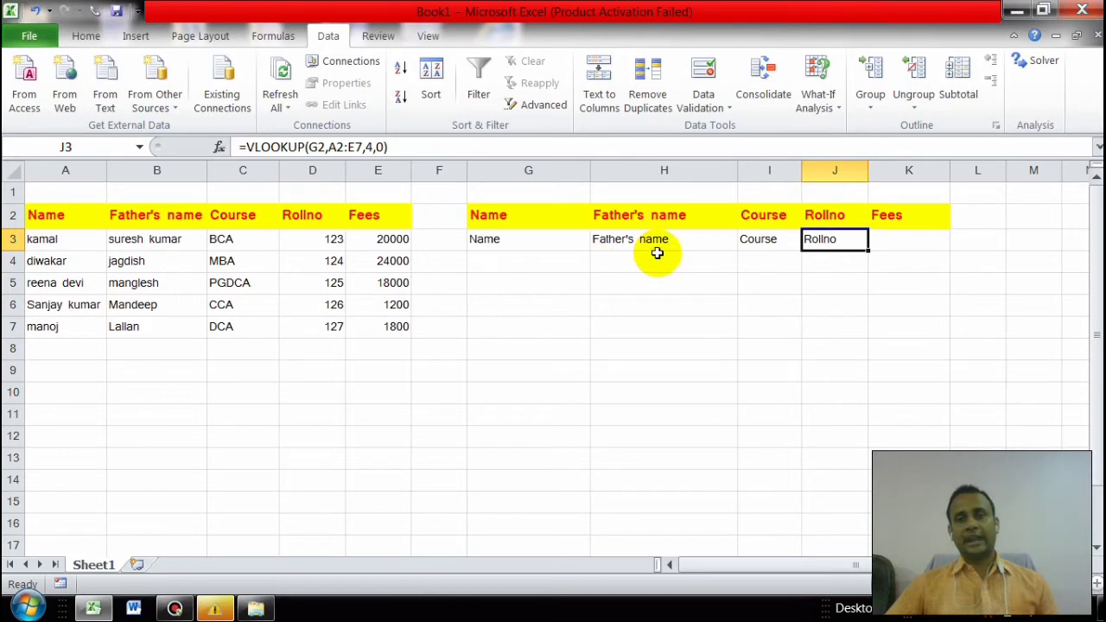
# Step: Build a VLOOKUP in cell K3 through Function Arguments with lookup value G2, table array A2:E7, column index 5 and range lookup 0
pyautogui.click(899, 244)
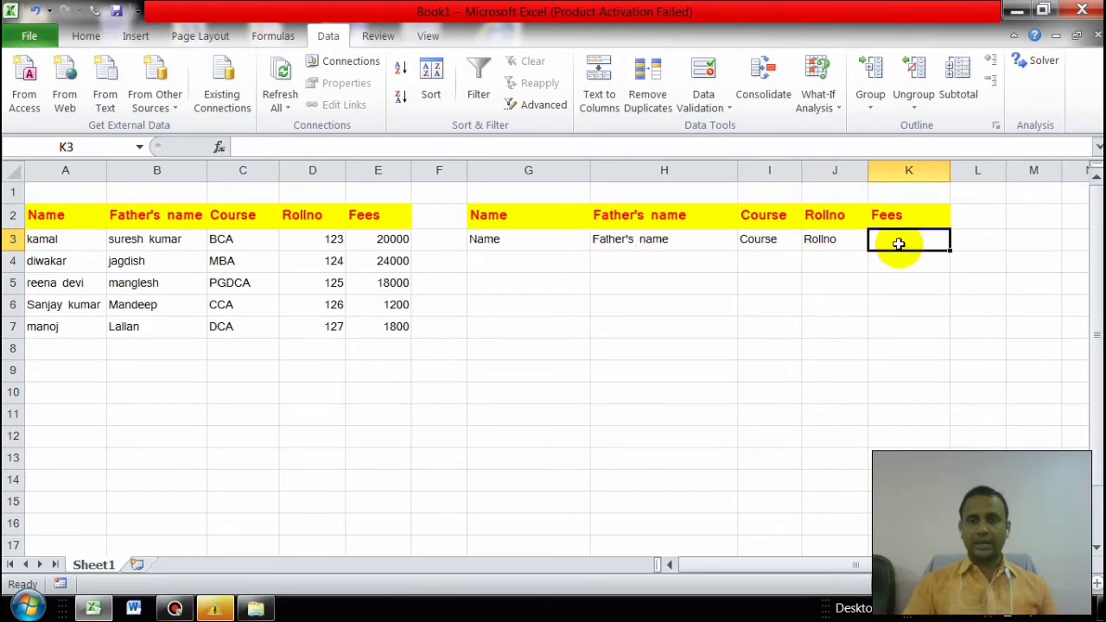
pyautogui.write('=')
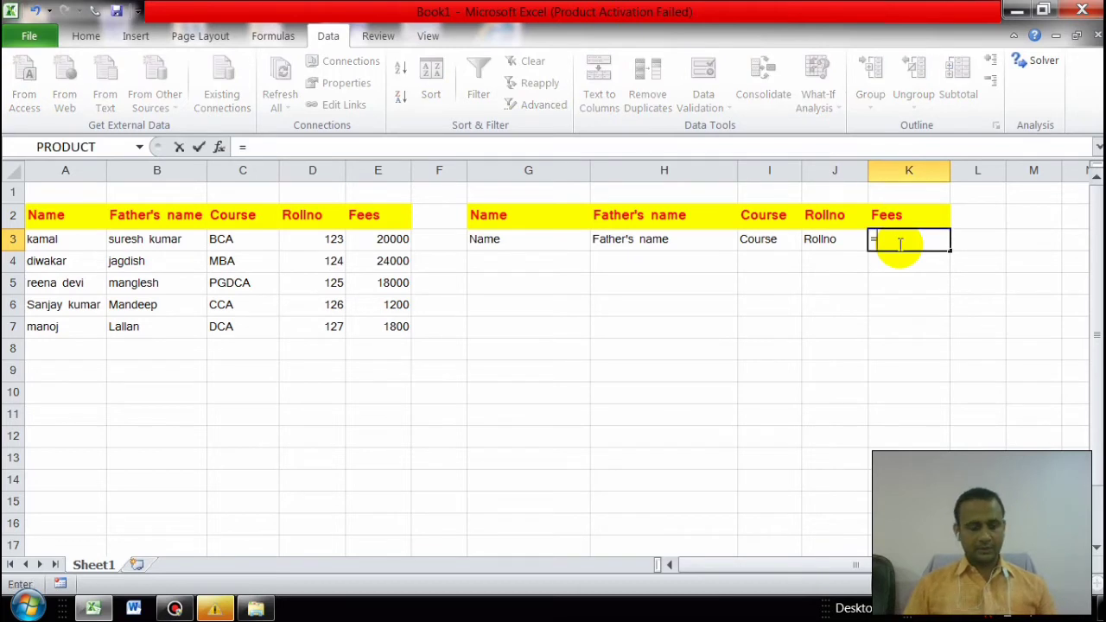
pyautogui.write('vloo')
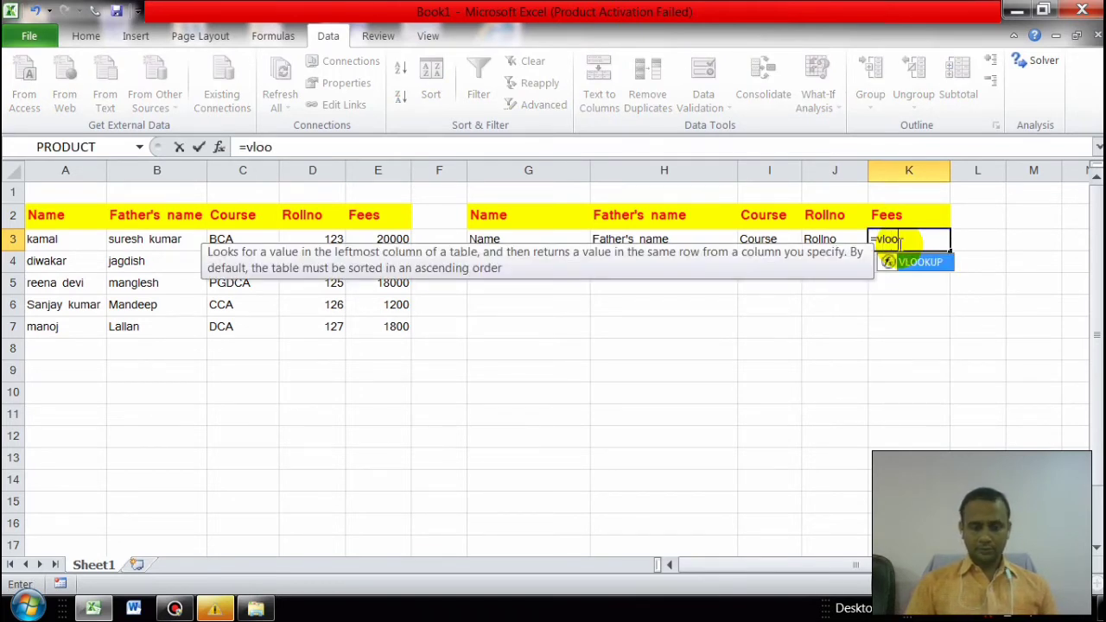
pyautogui.write('kup(')
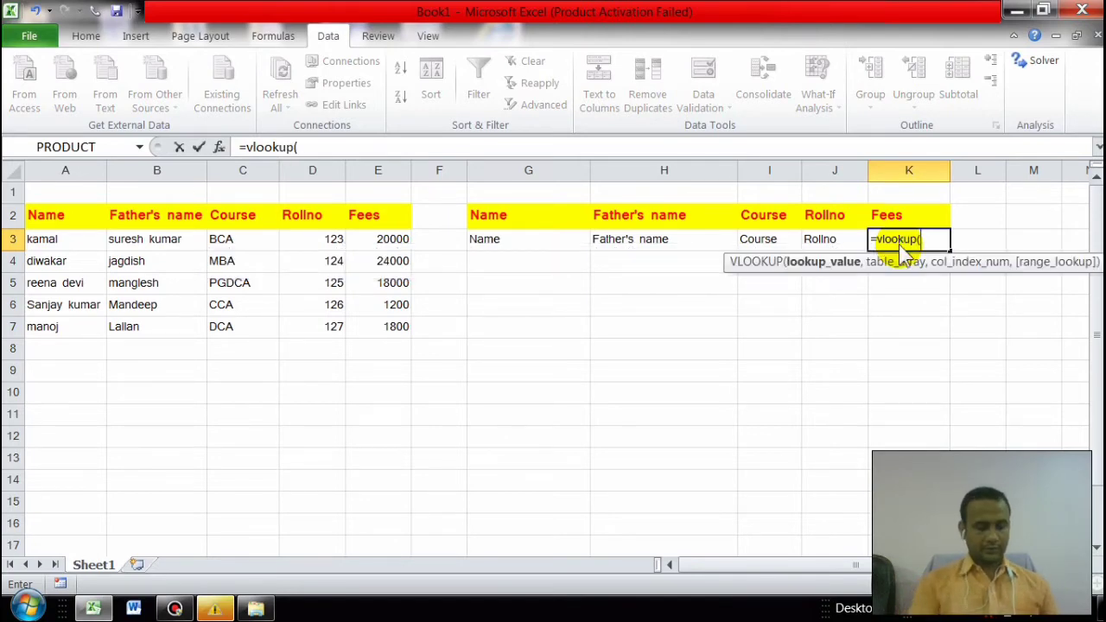
pyautogui.hotkey('ctrl', 'a')
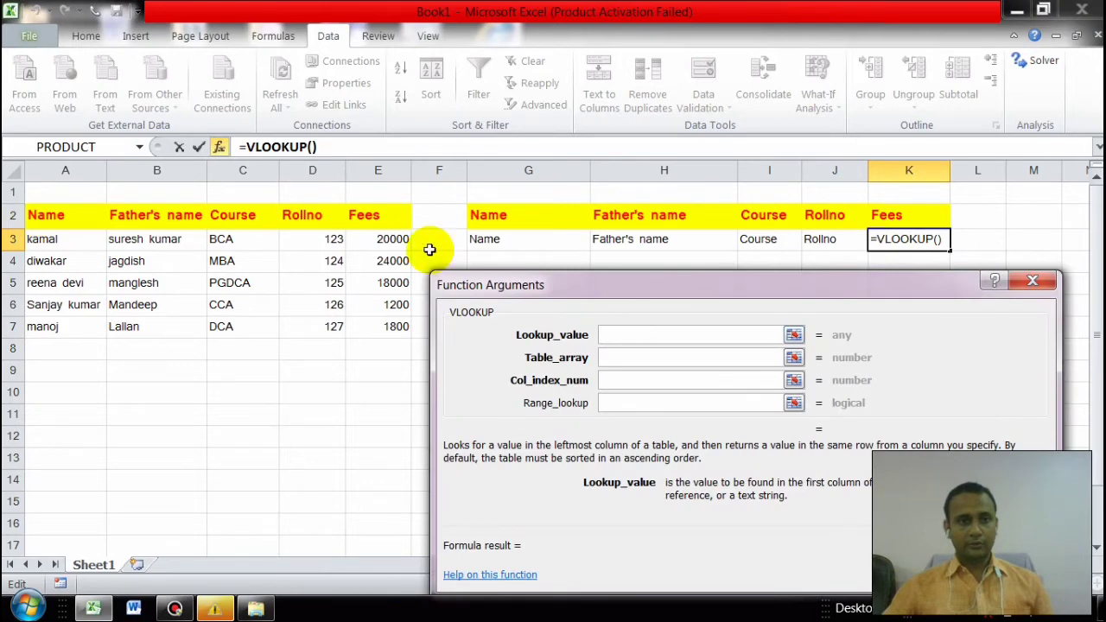
pyautogui.click(535, 217)
pyautogui.click(612, 357)
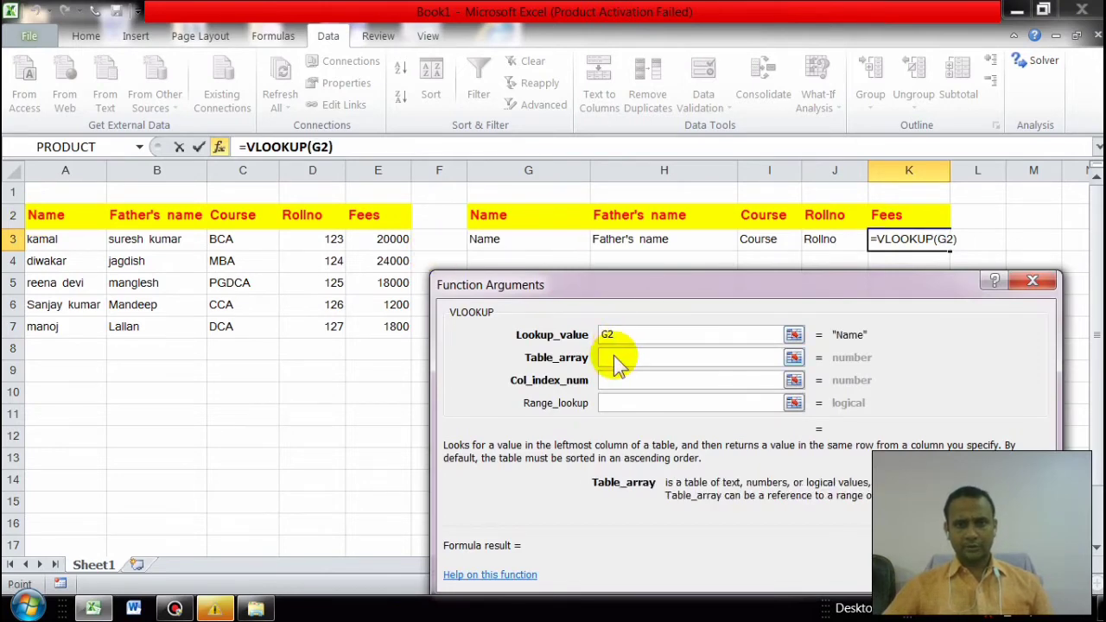
pyautogui.moveTo(44, 217); pyautogui.dragTo(390, 325)
pyautogui.click(628, 382)
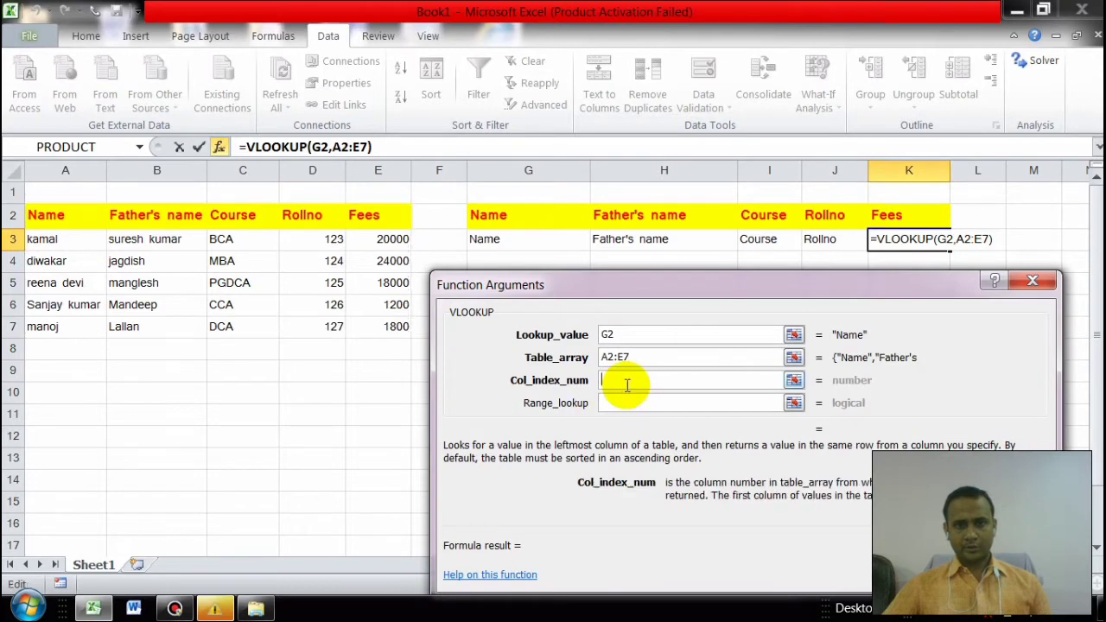
pyautogui.write('5')
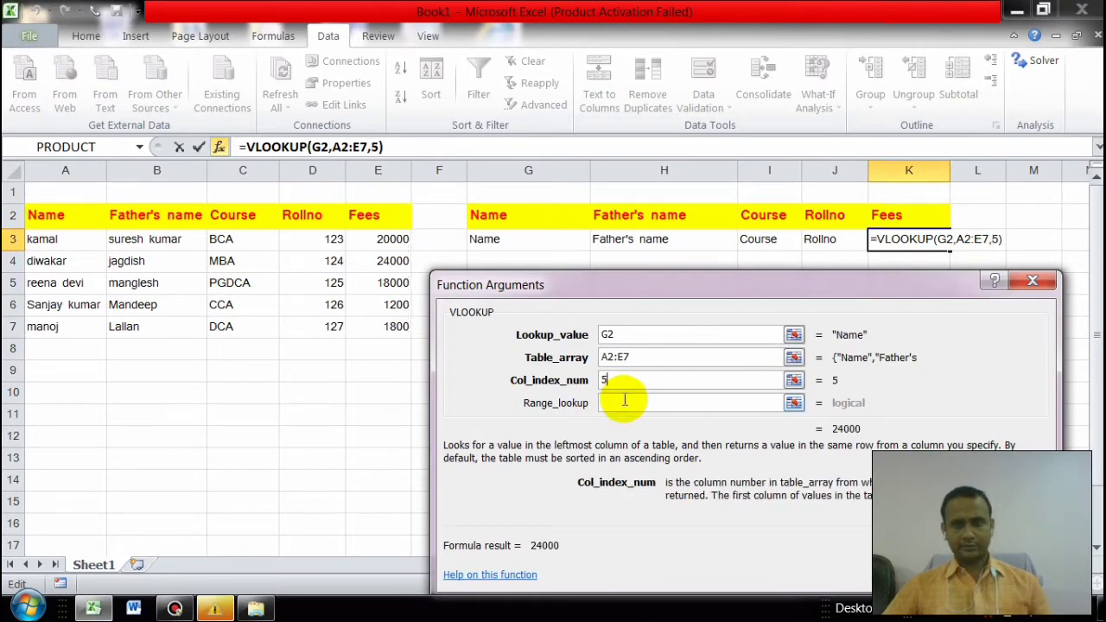
pyautogui.click(624, 401)
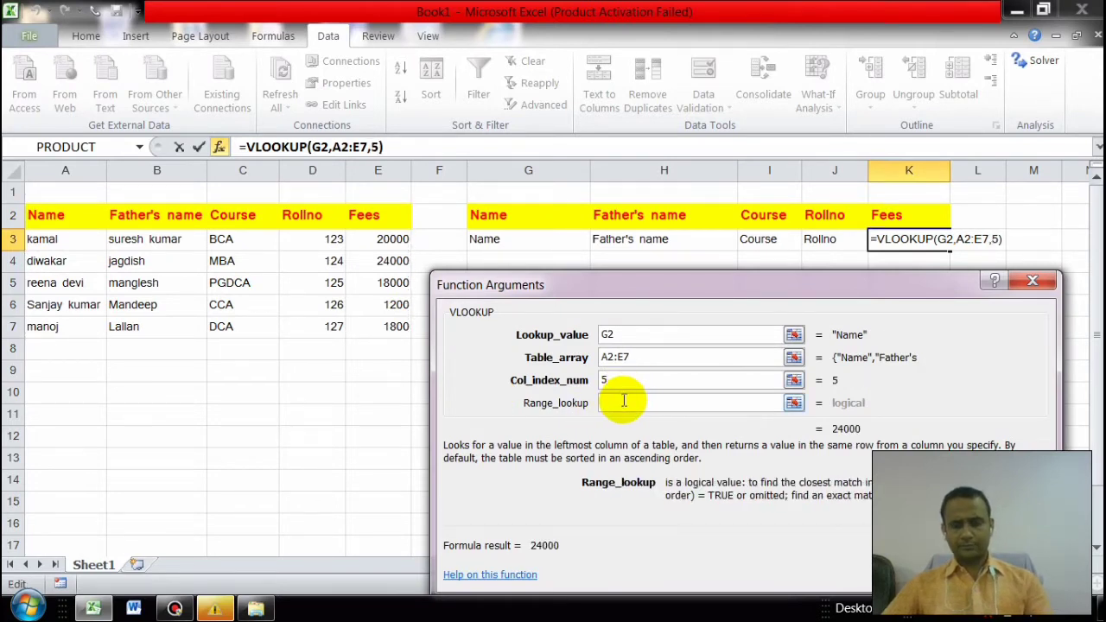
pyautogui.write('0')
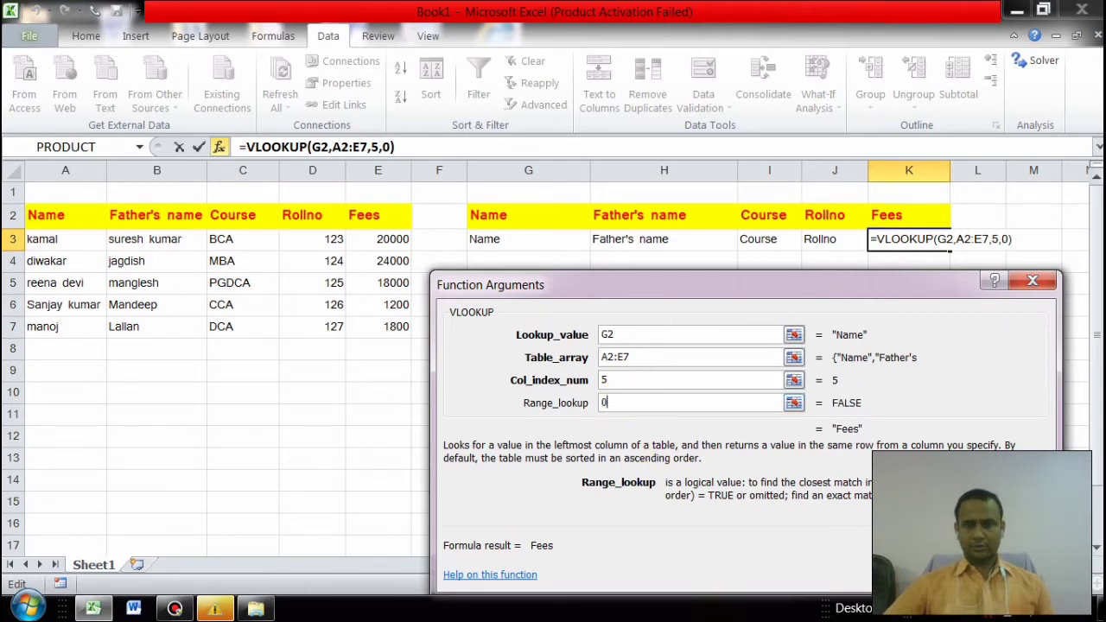
pyautogui.click(918, 575)
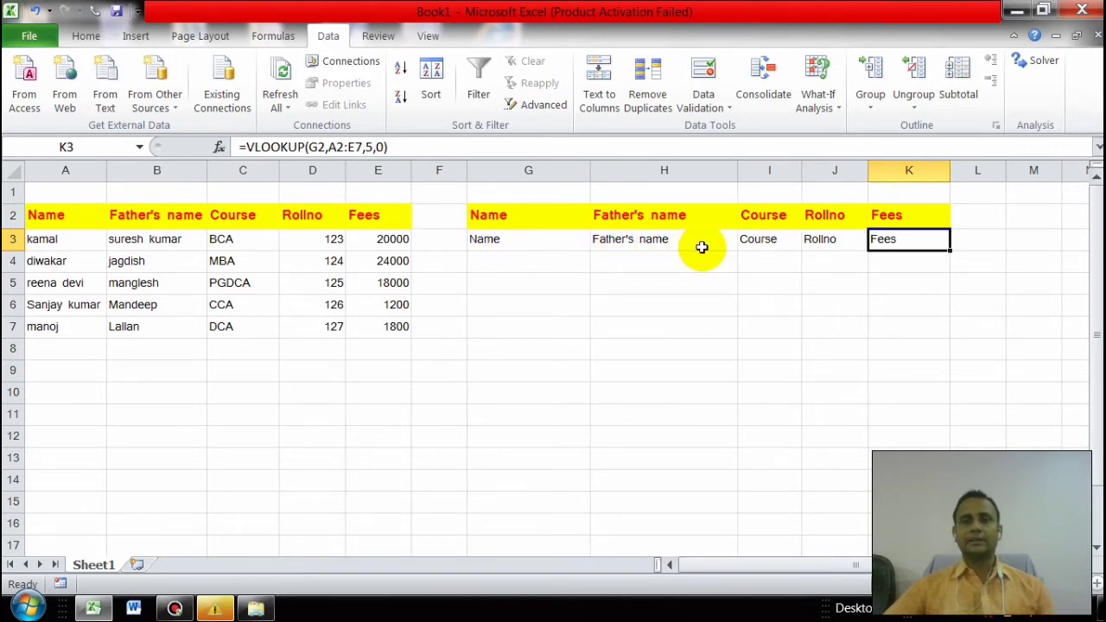
# Step: Test the lookup by choosing the students from rows 5, 7 and 4 in turn in cell G2's drop-down list
pyautogui.click(563, 213)
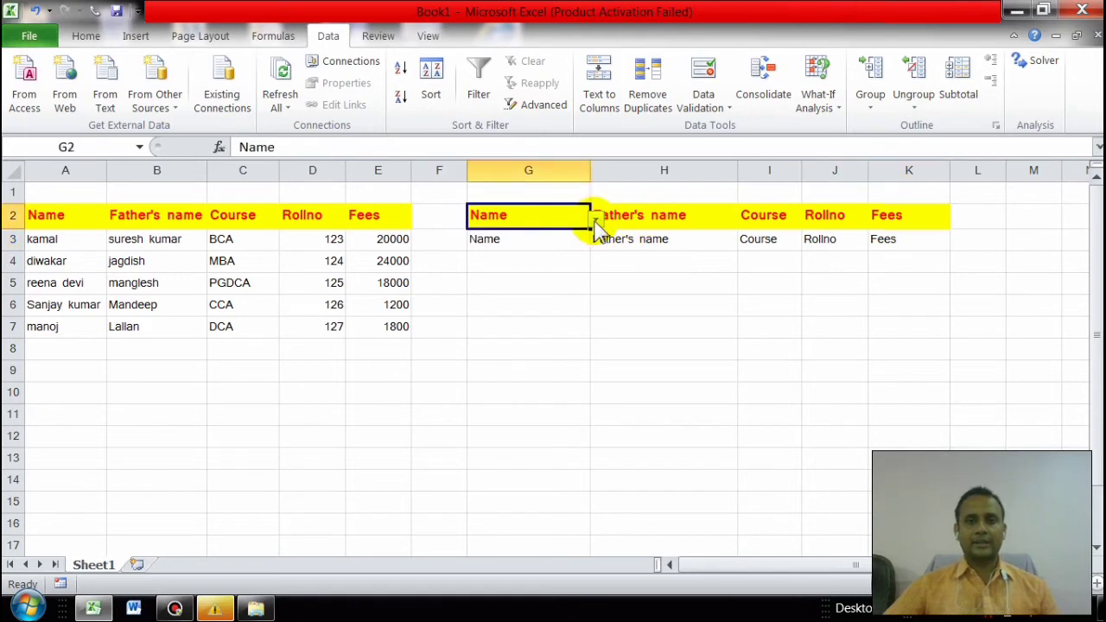
pyautogui.click(596, 222)
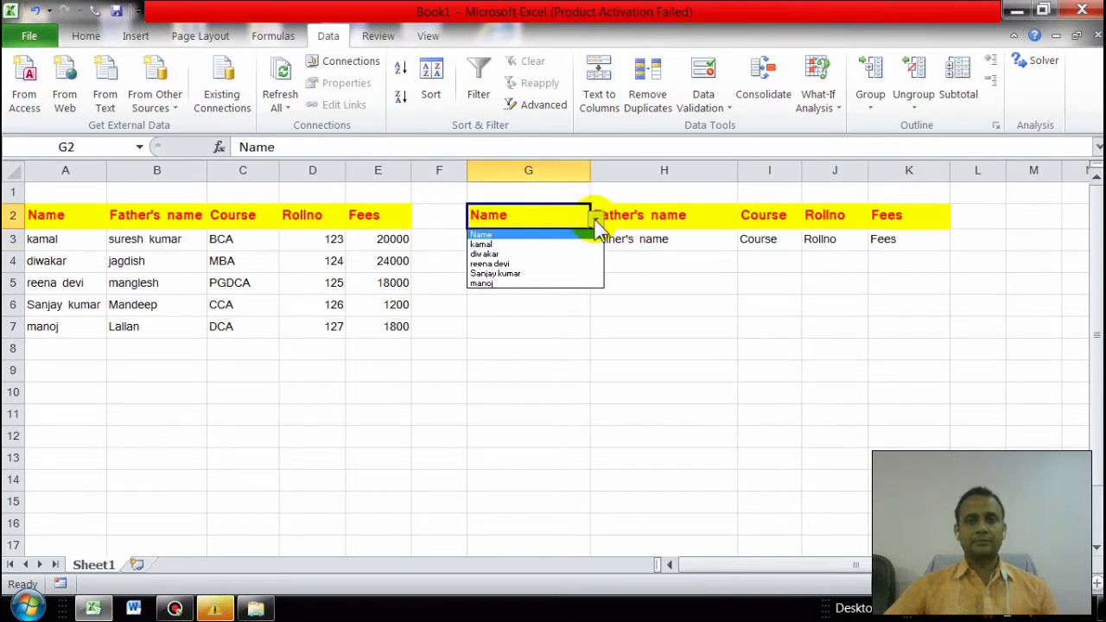
pyautogui.click(511, 264)
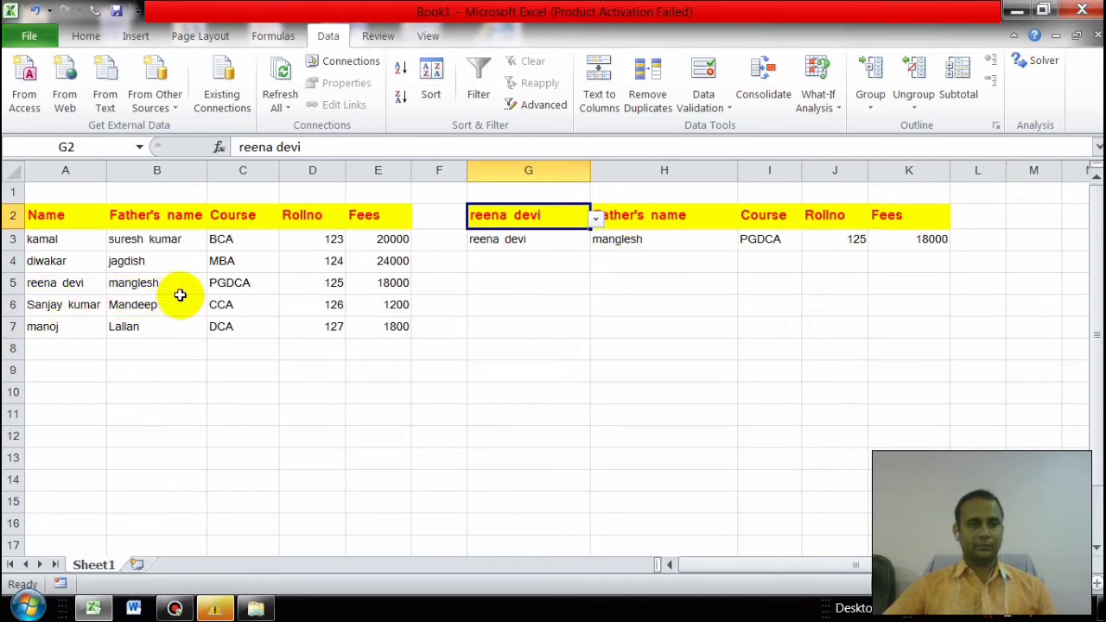
pyautogui.click(596, 219)
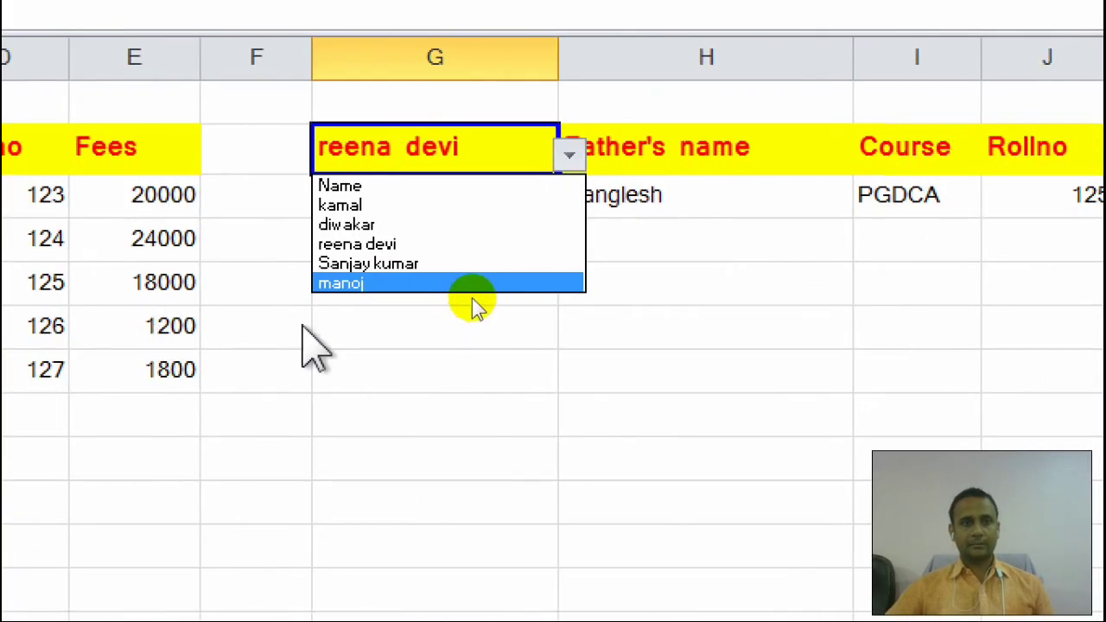
pyautogui.click(487, 283)
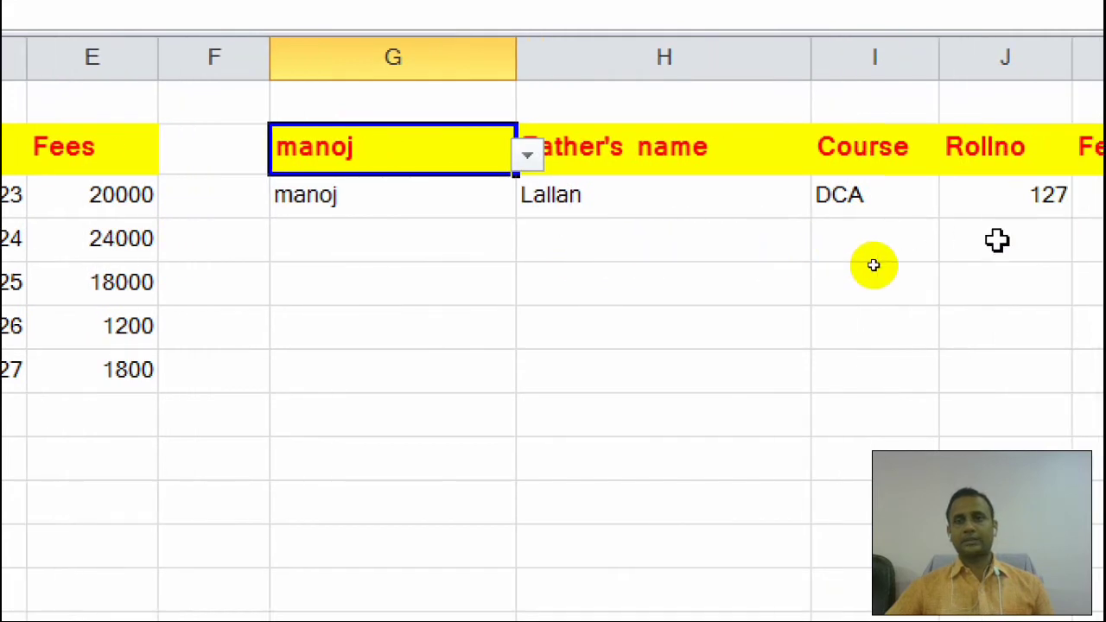
pyautogui.click(403, 154)
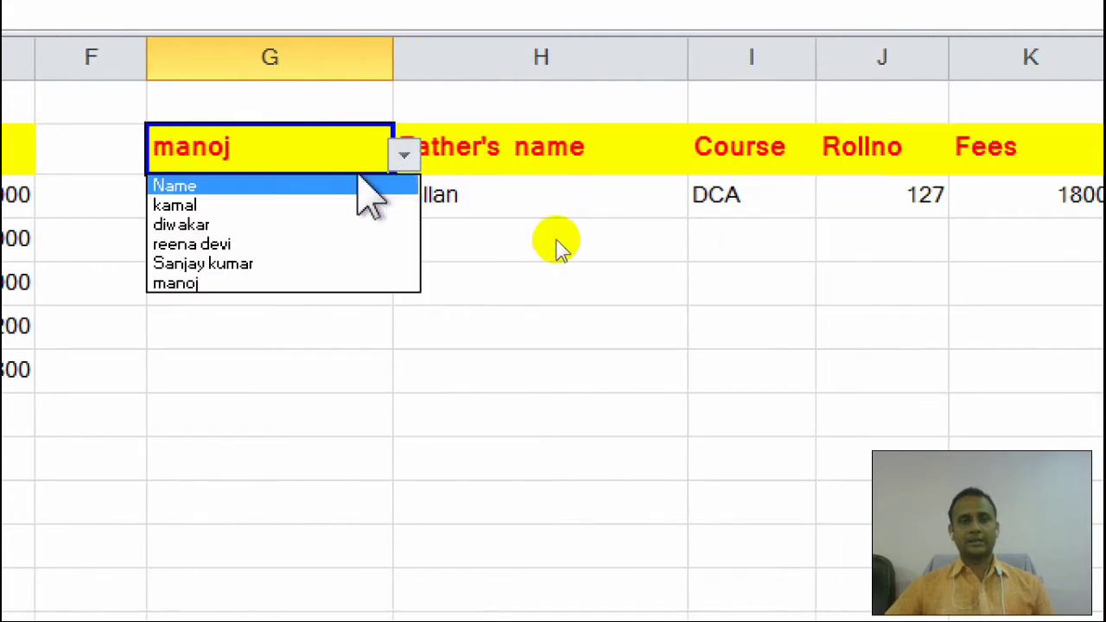
pyautogui.click(270, 226)
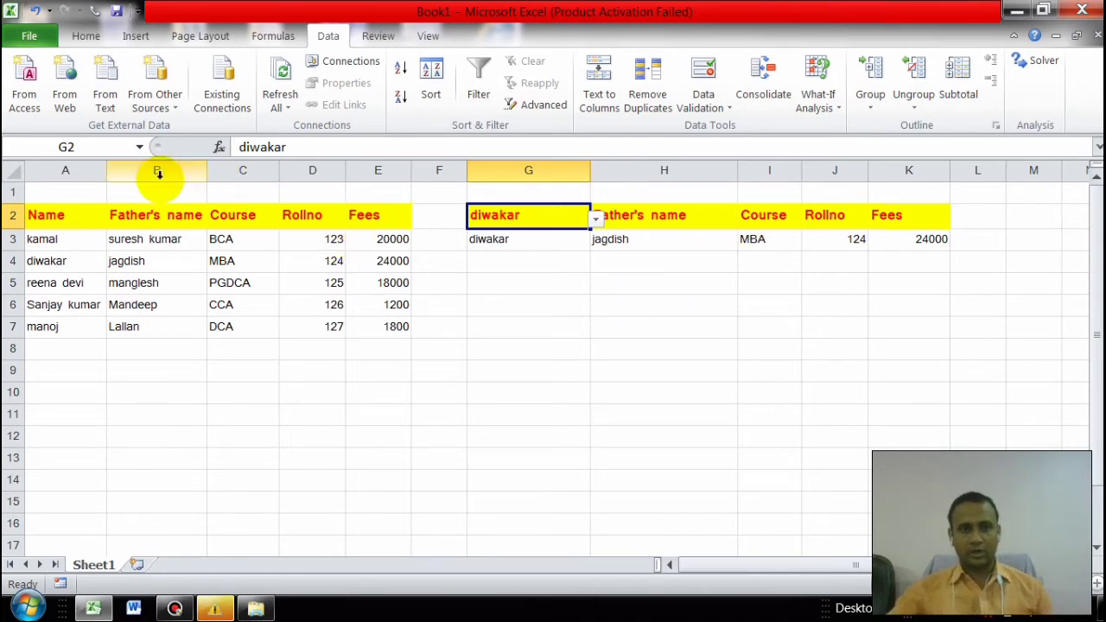
# Step: Enter the formula =vlookup(A5,A2:E7,3,0) in cell G8 to look up the course of the student in A5
pyautogui.click(523, 355)
pyautogui.write('=')
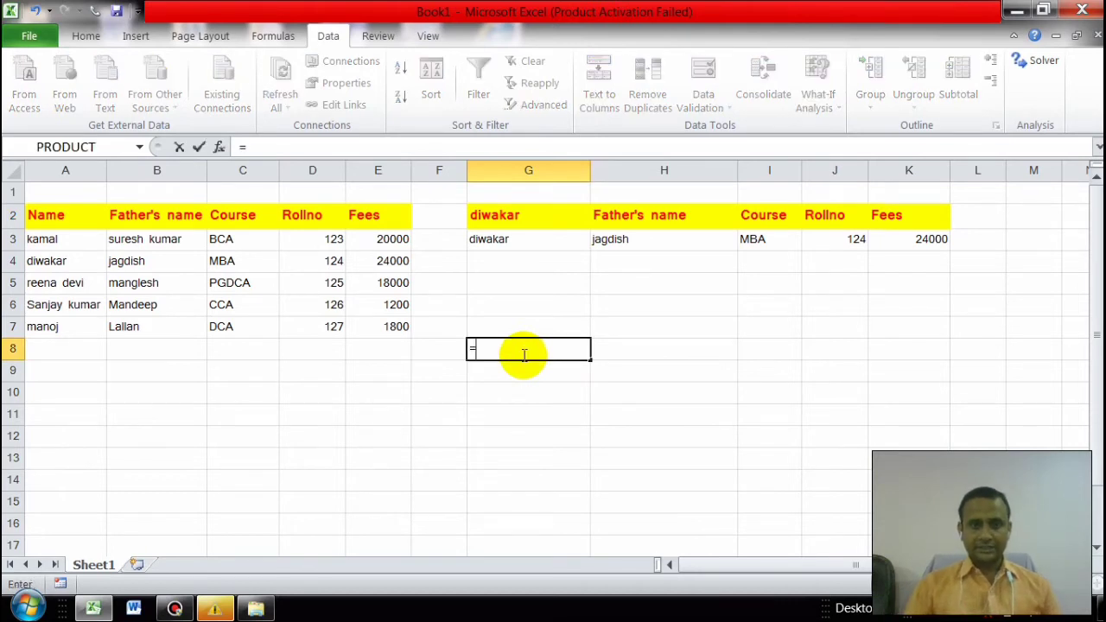
pyautogui.write('vlookup')
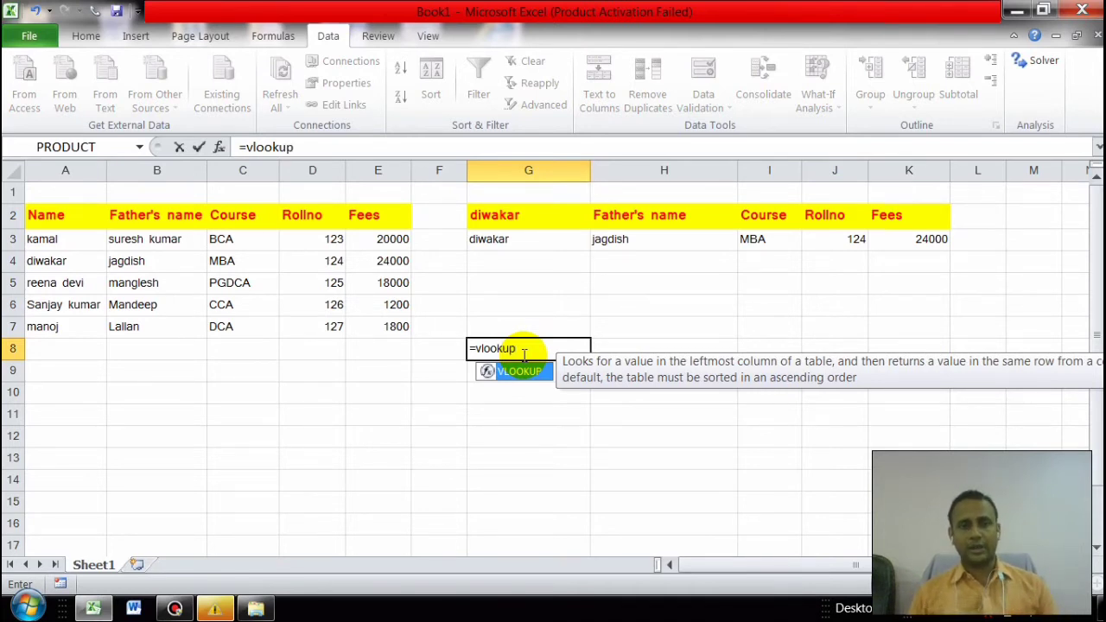
pyautogui.write('(')
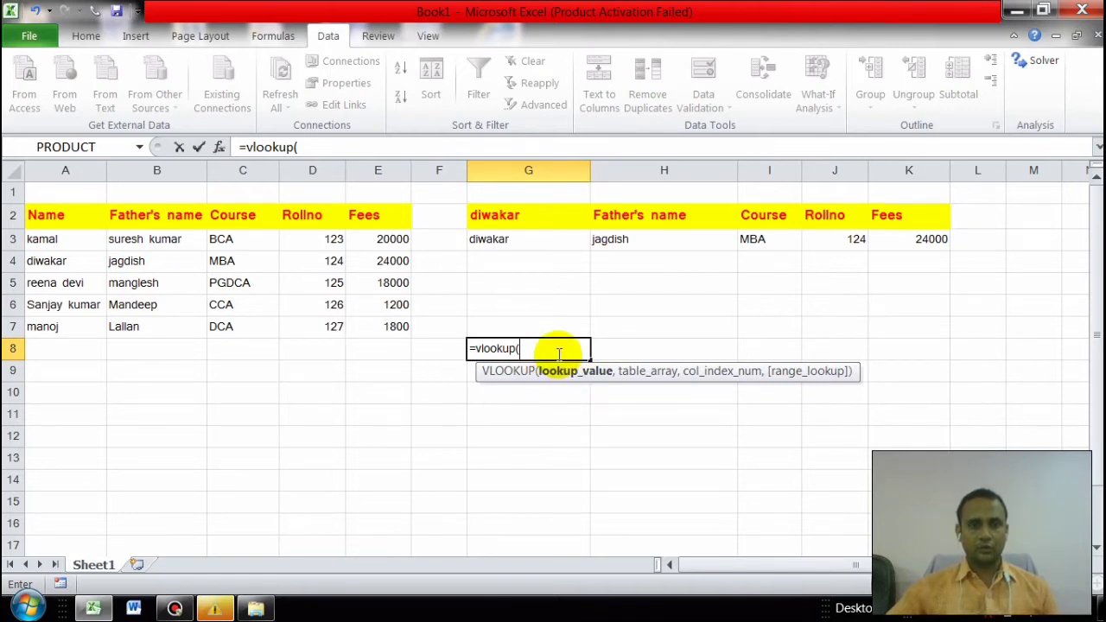
pyautogui.click(56, 288)
pyautogui.write(',')
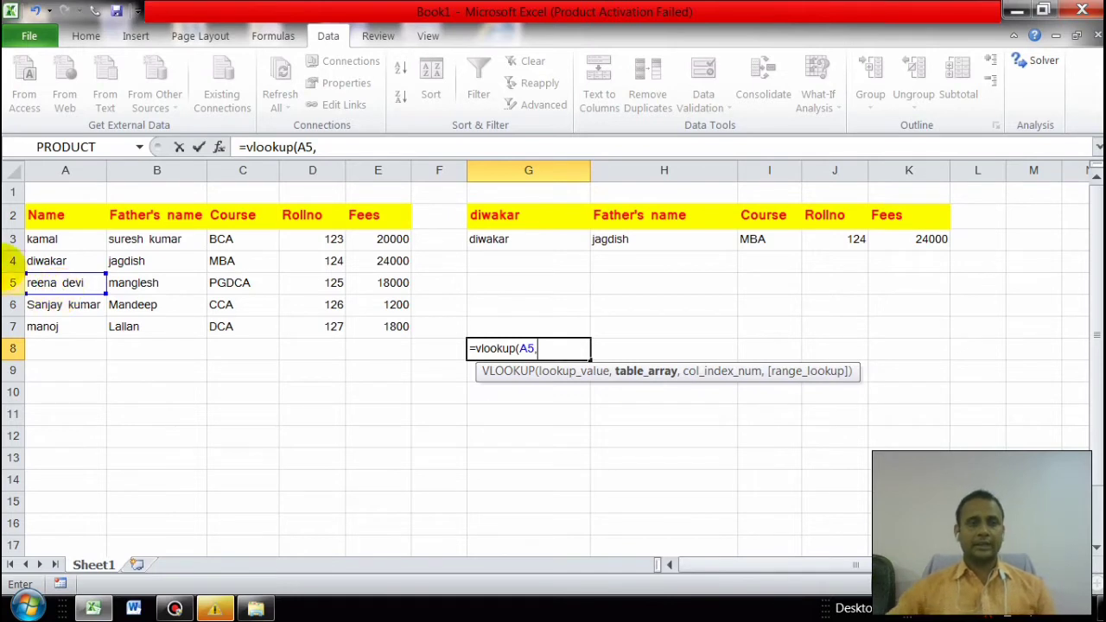
pyautogui.moveTo(43, 215); pyautogui.dragTo(363, 321)
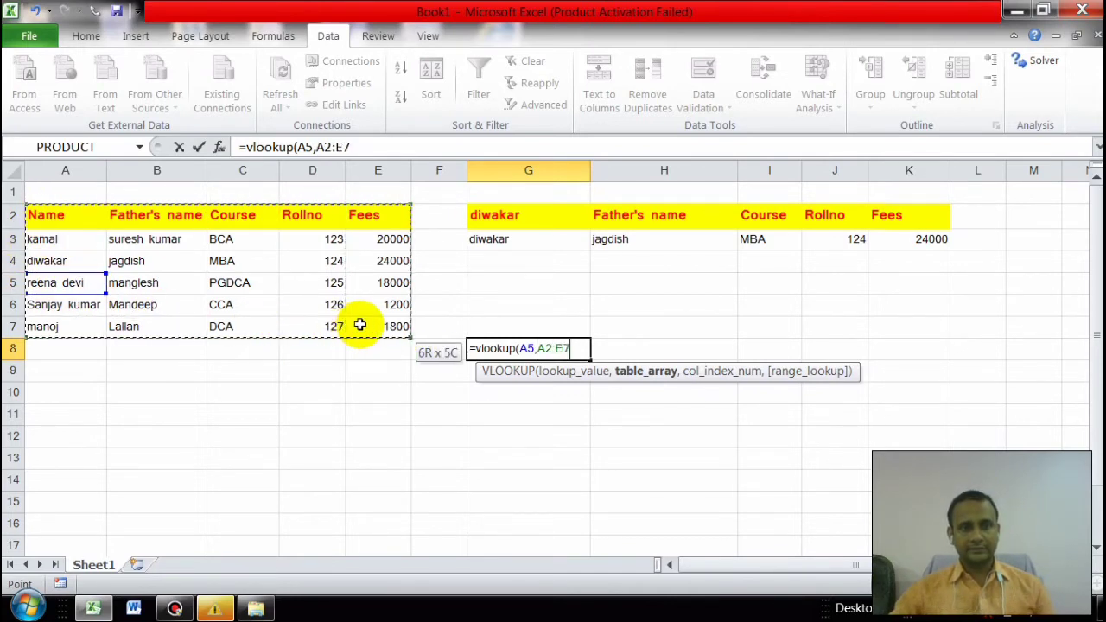
pyautogui.write(',')
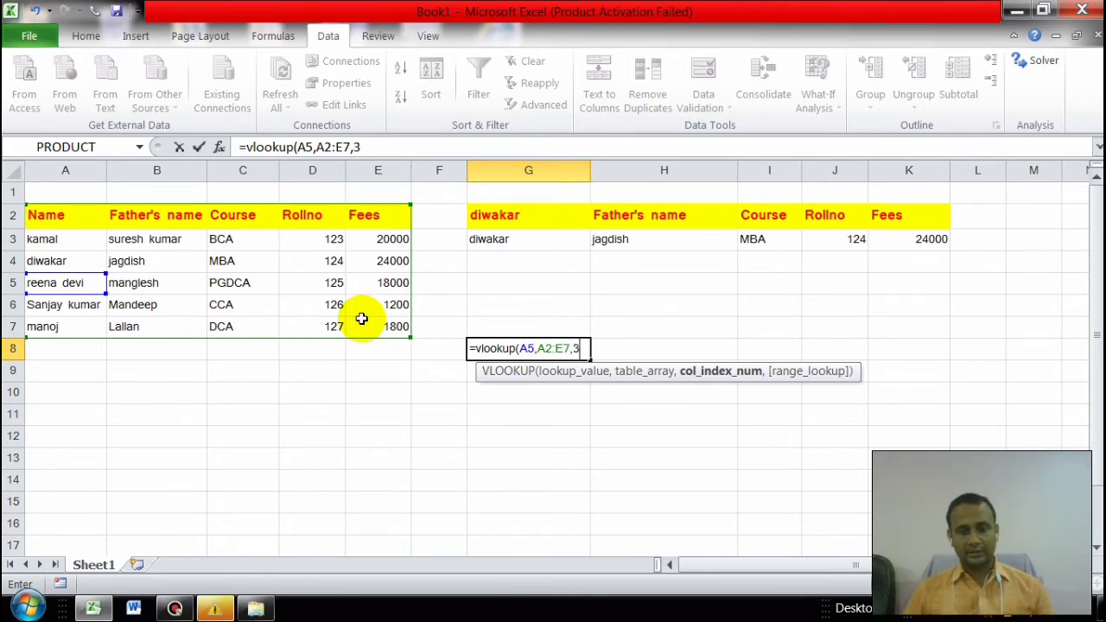
pyautogui.write('3,')
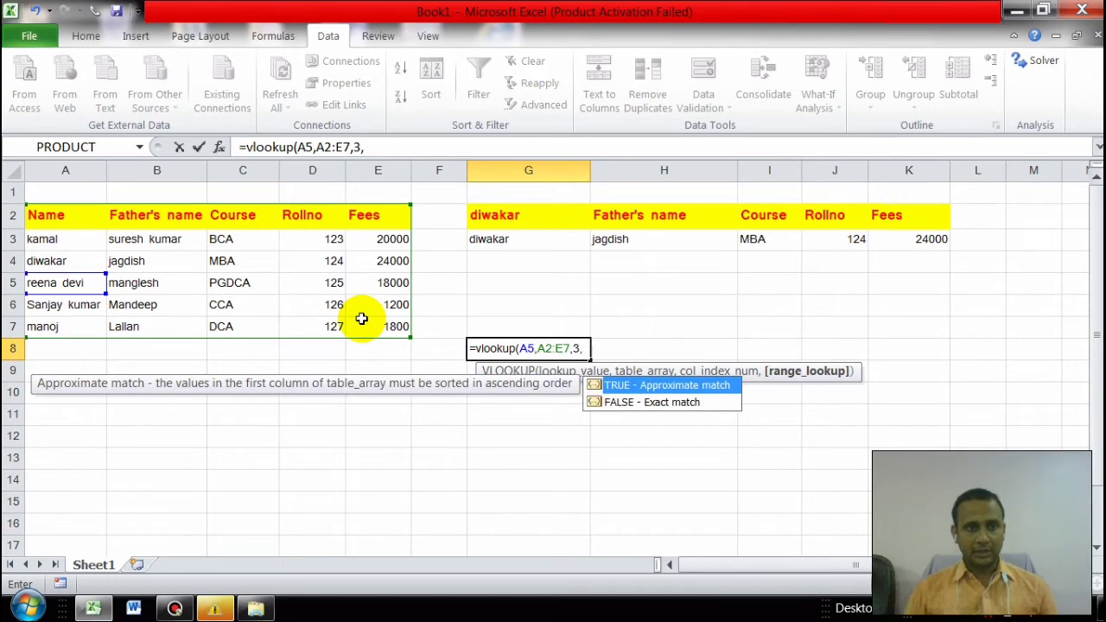
pyautogui.write('0')
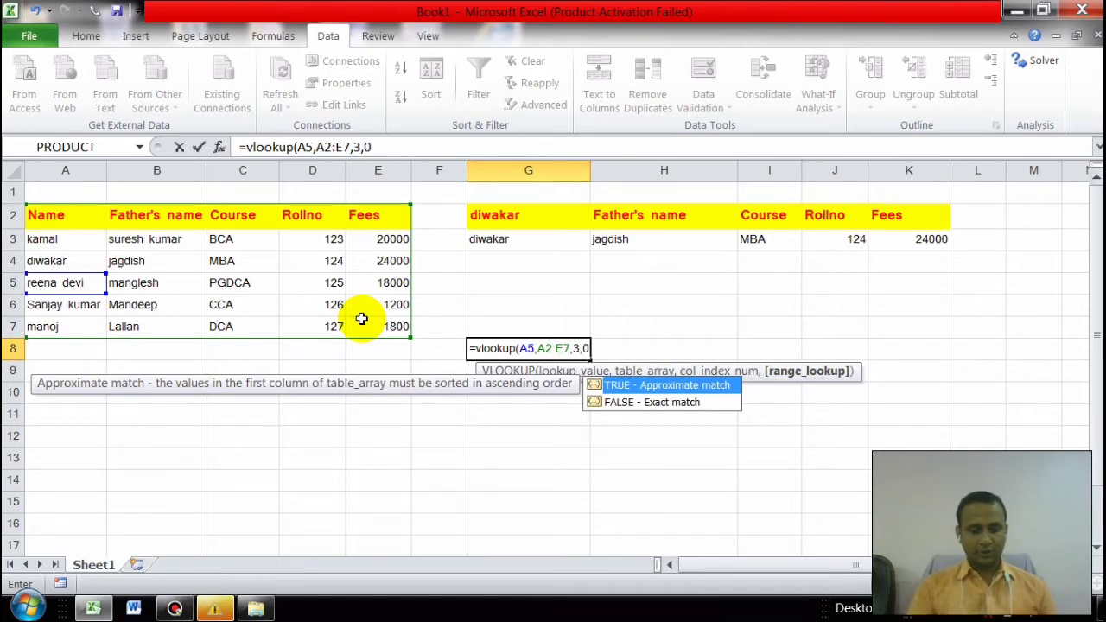
pyautogui.write(')')
pyautogui.press('Return')
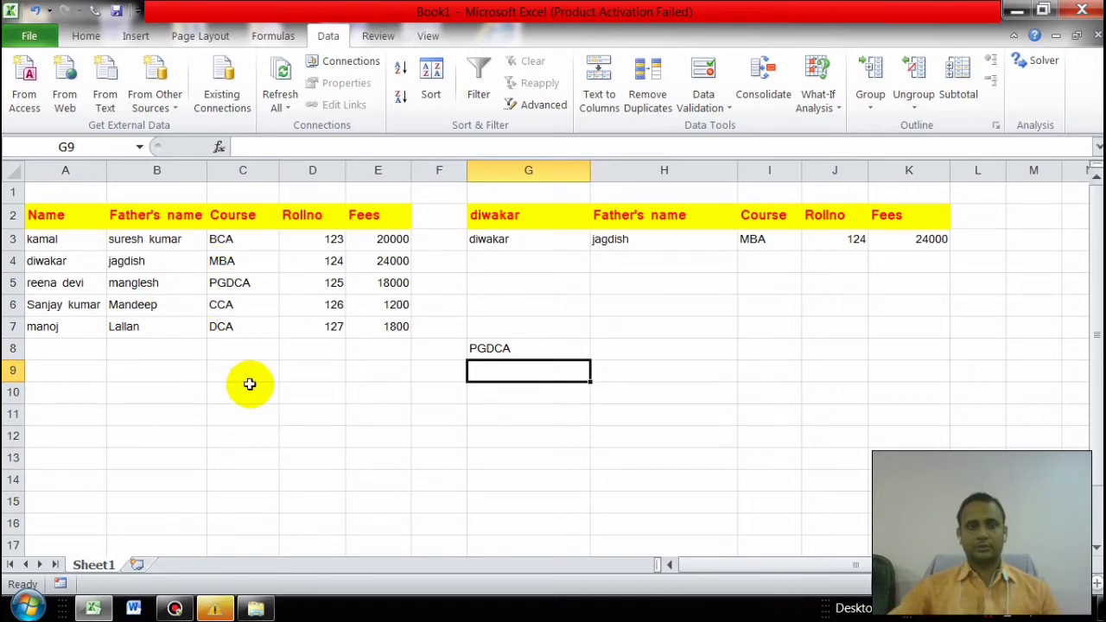
# Step: Enter a VLOOKUP formula in cell G11 using row 7's student name in quotes, table array A2:E7 and range lookup 0 to return the fees
pyautogui.click(517, 418)
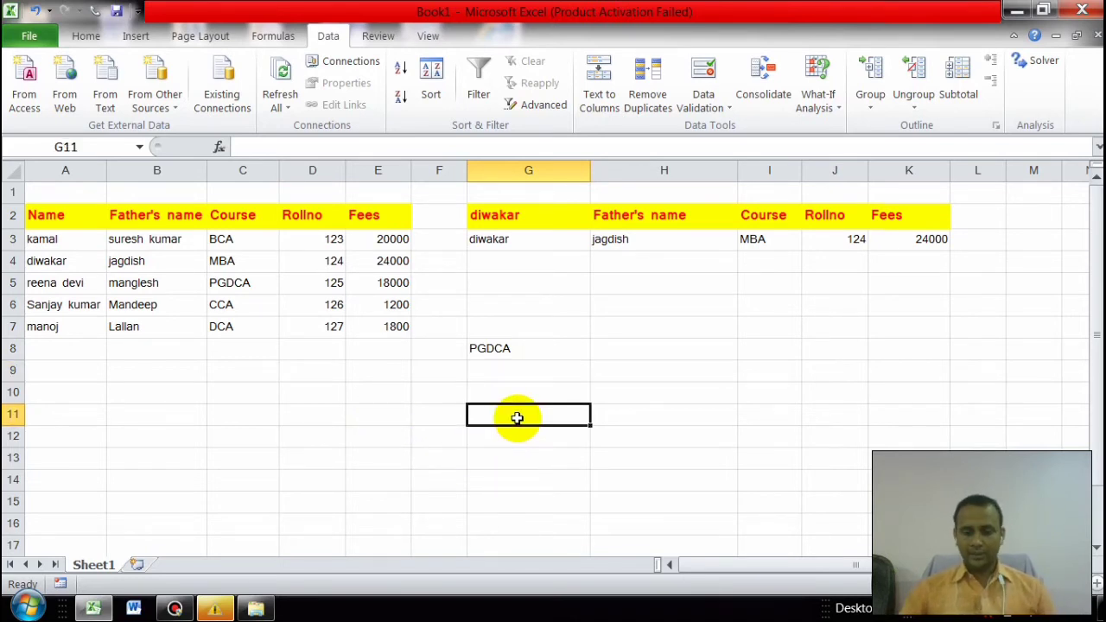
pyautogui.write('=')
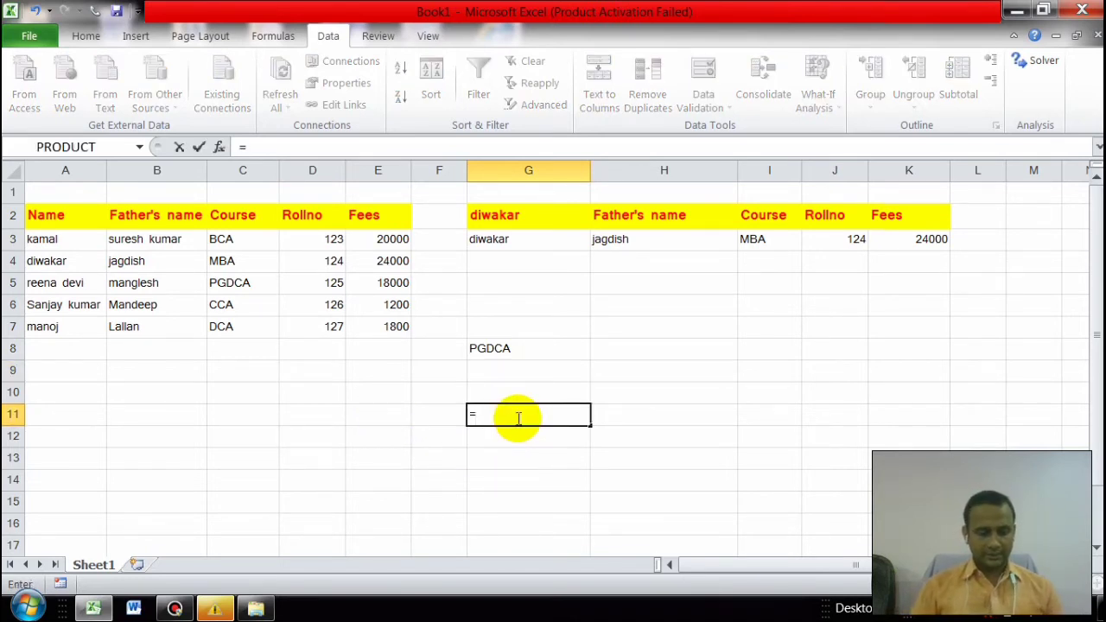
pyautogui.write('vloo')
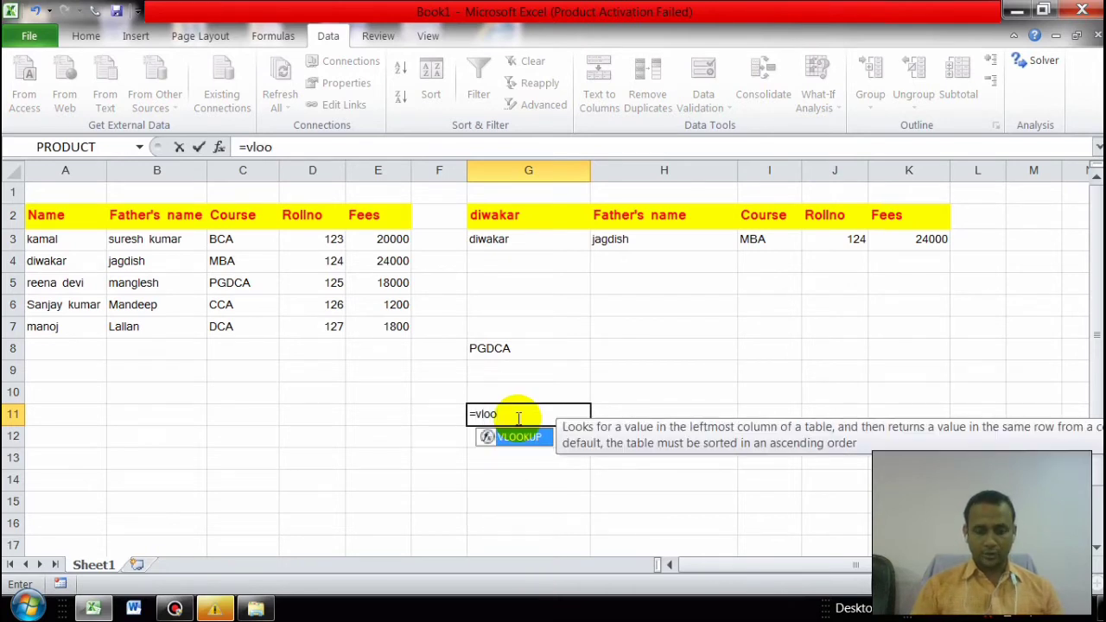
pyautogui.write('kup(')
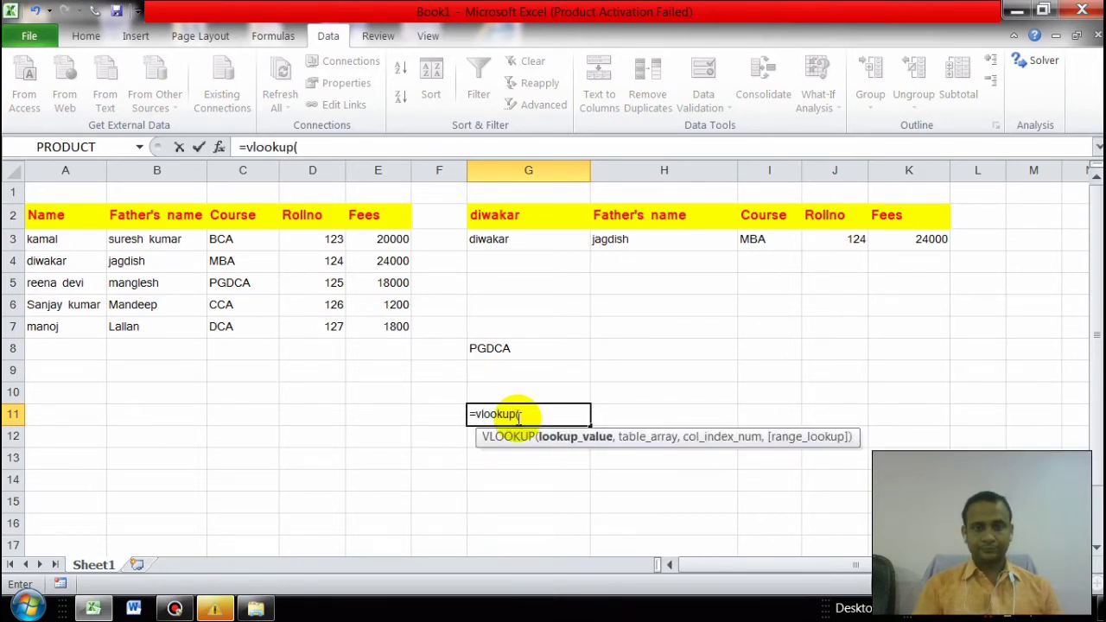
pyautogui.write('"')
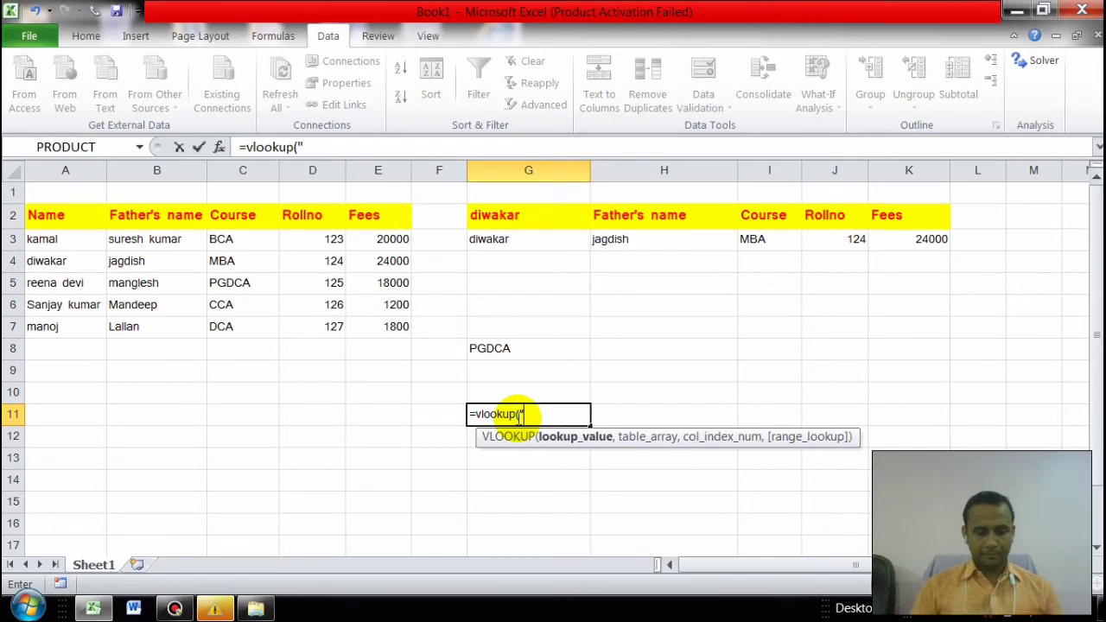
pyautogui.write('manoj"')
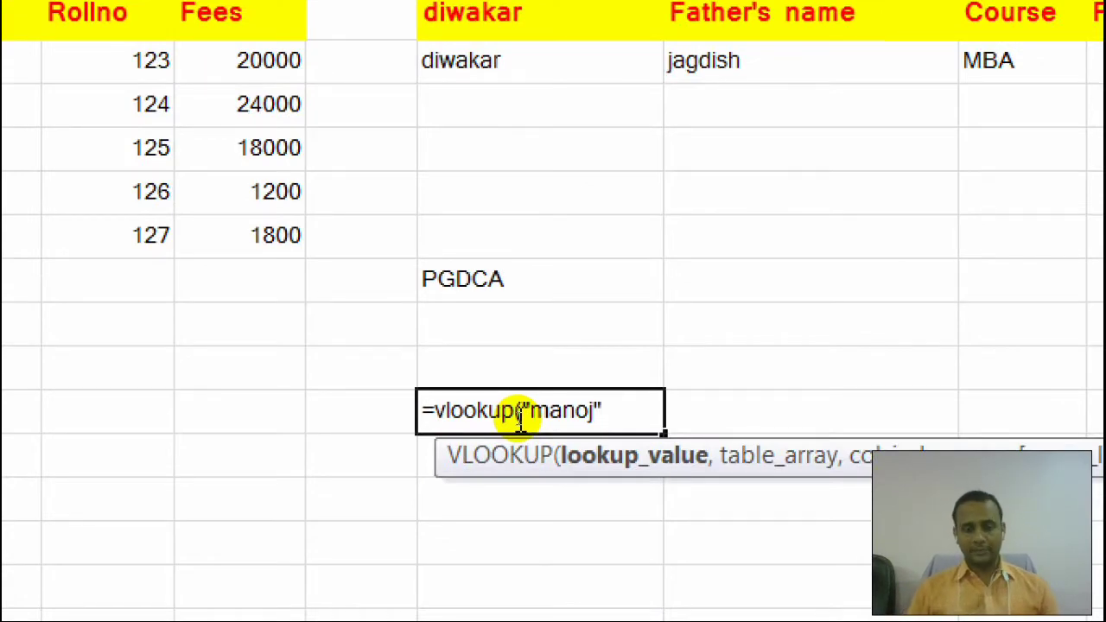
pyautogui.write(',')
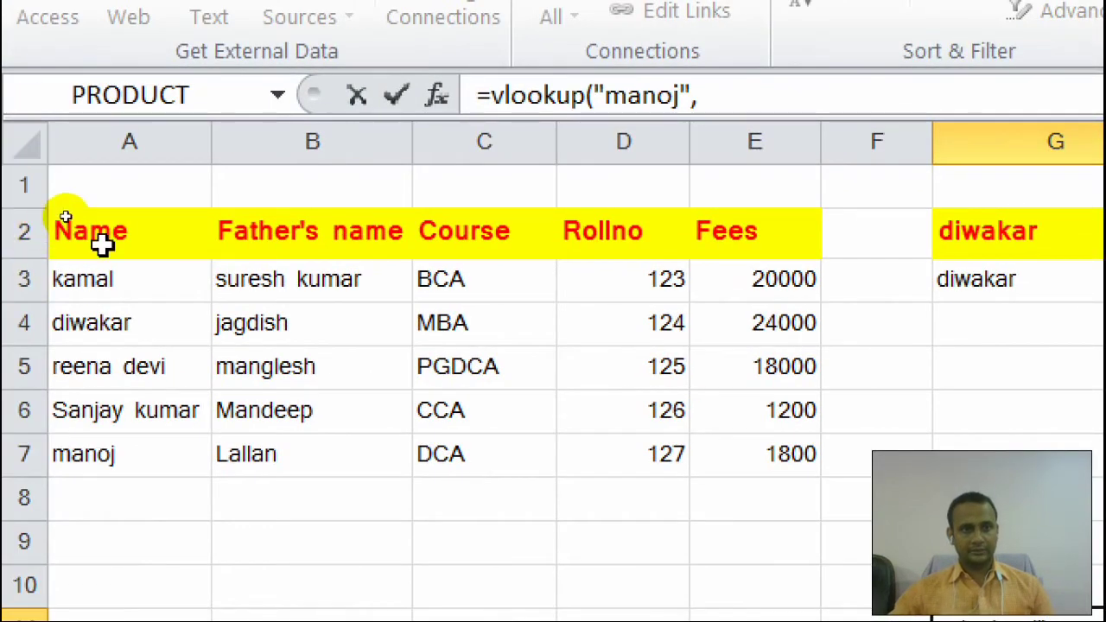
pyautogui.moveTo(93, 233); pyautogui.dragTo(738, 457)
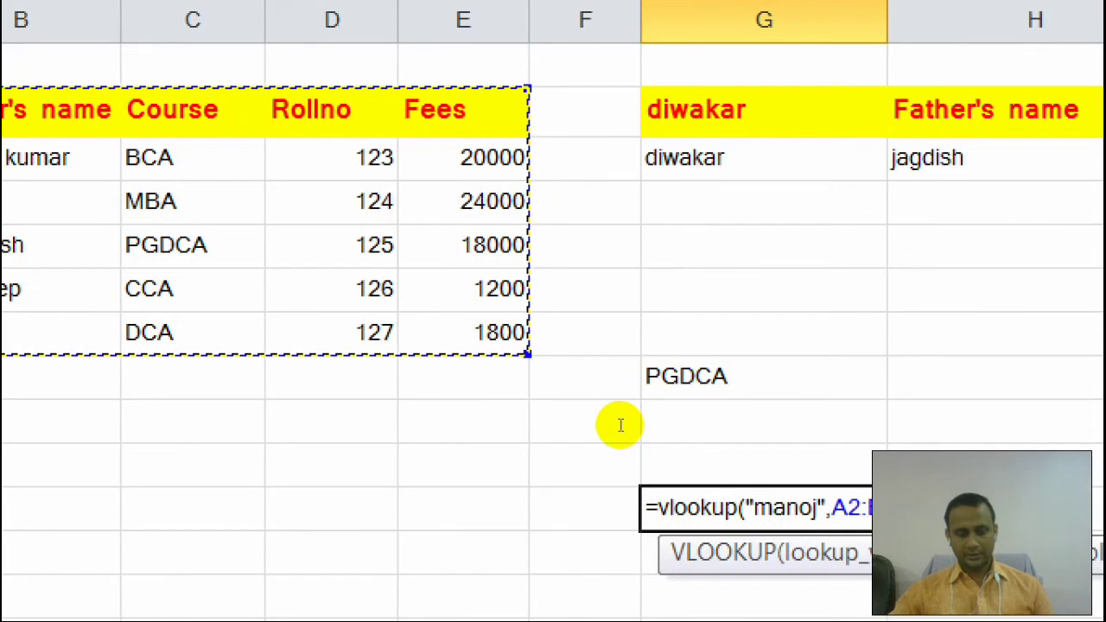
pyautogui.write(',')
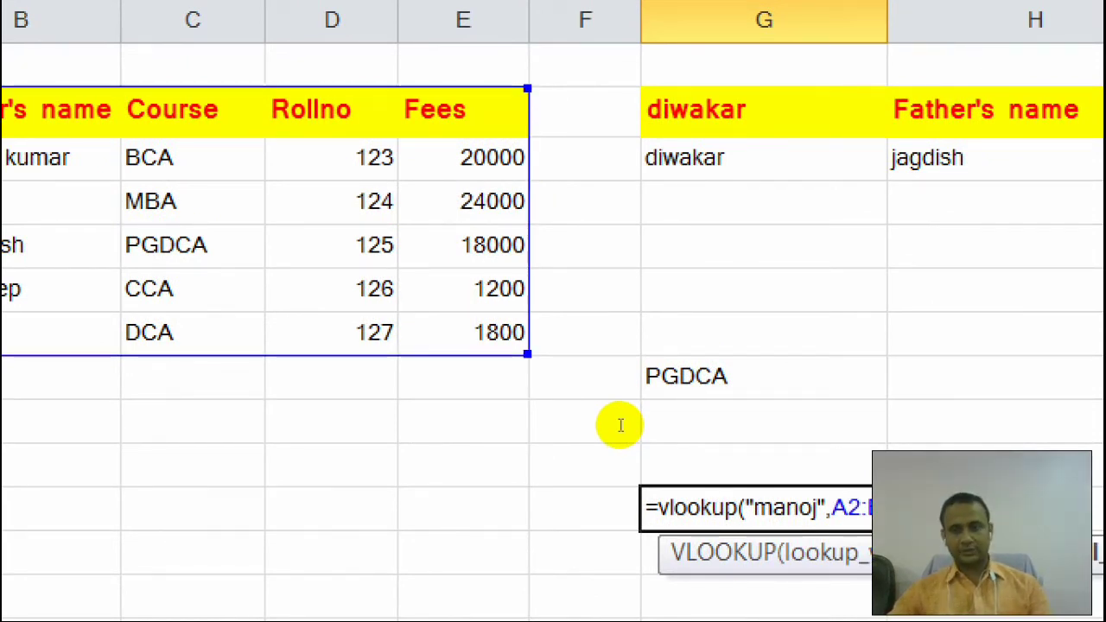
pyautogui.write(',')
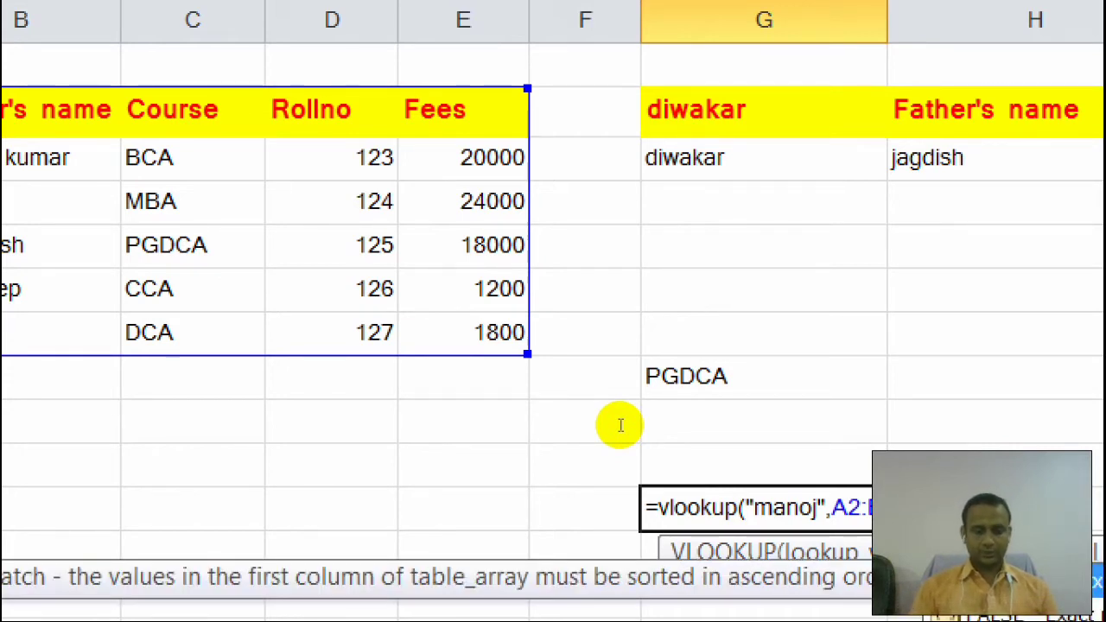
pyautogui.write('0)')
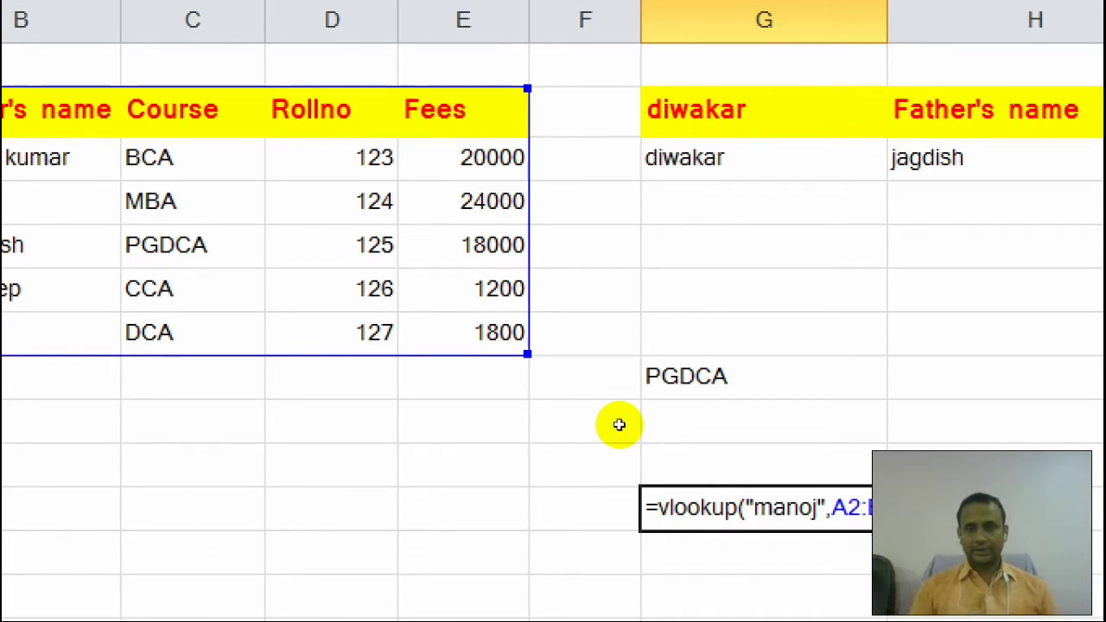
pyautogui.press('Return')
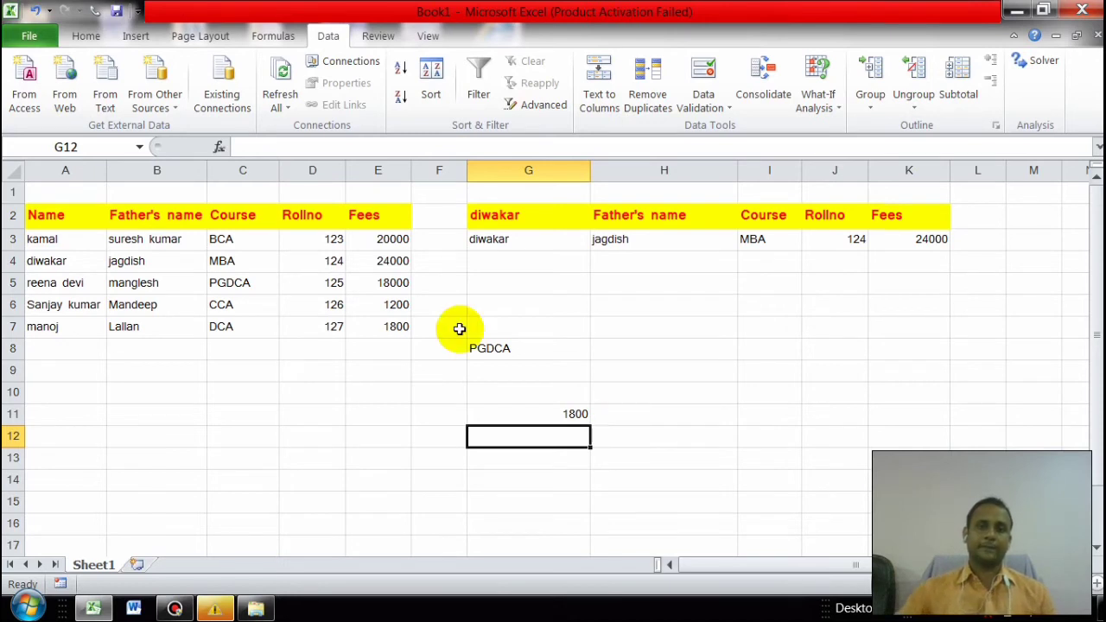
# Step: Clear all contents and formatting from the lookup area F2:K11
pyautogui.moveTo(452, 208); pyautogui.dragTo(928, 407)
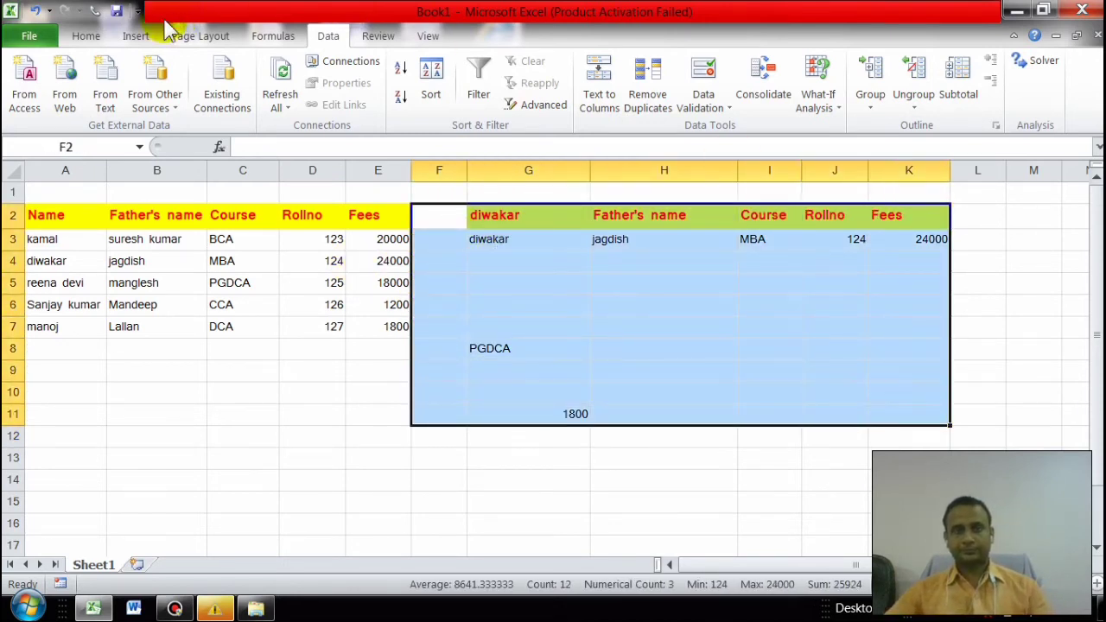
pyautogui.click(86, 35)
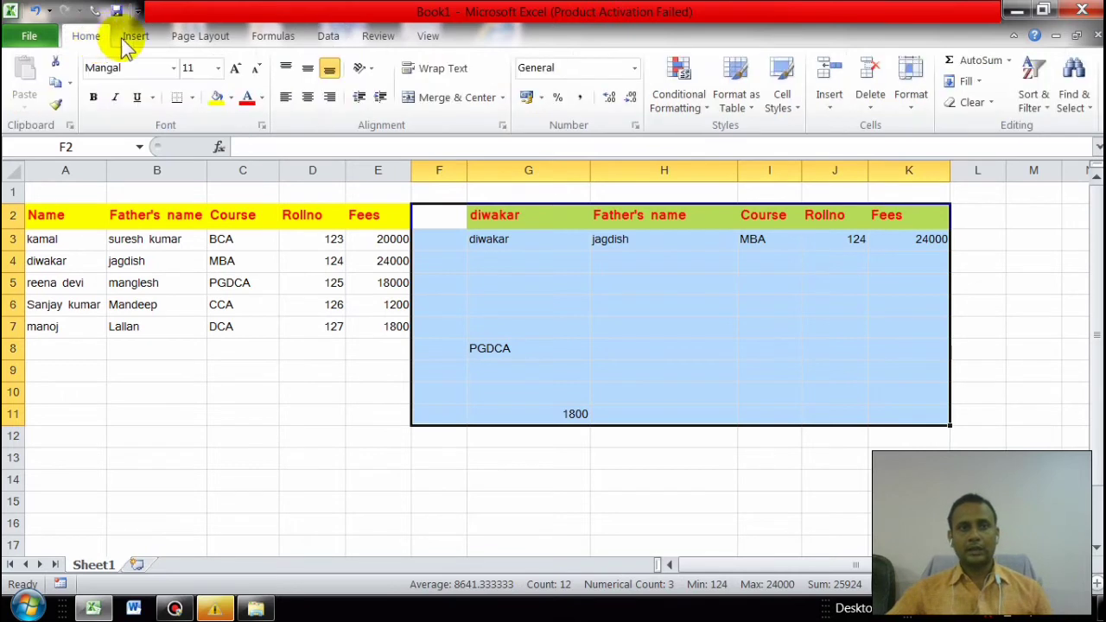
pyautogui.click(969, 103)
pyautogui.click(972, 127)
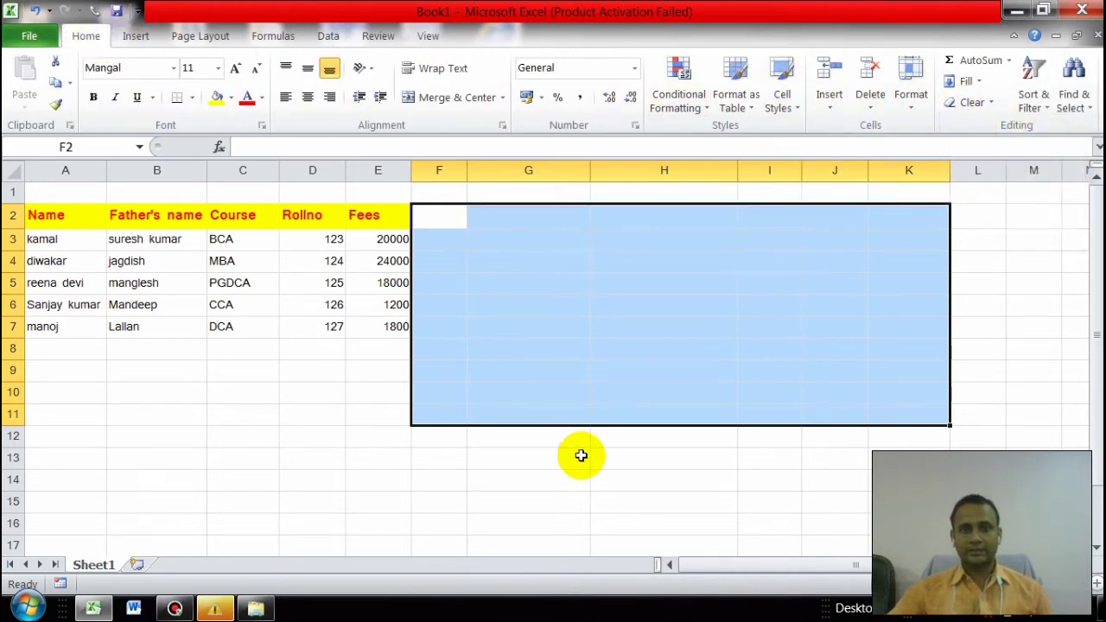
pyautogui.click(530, 416)
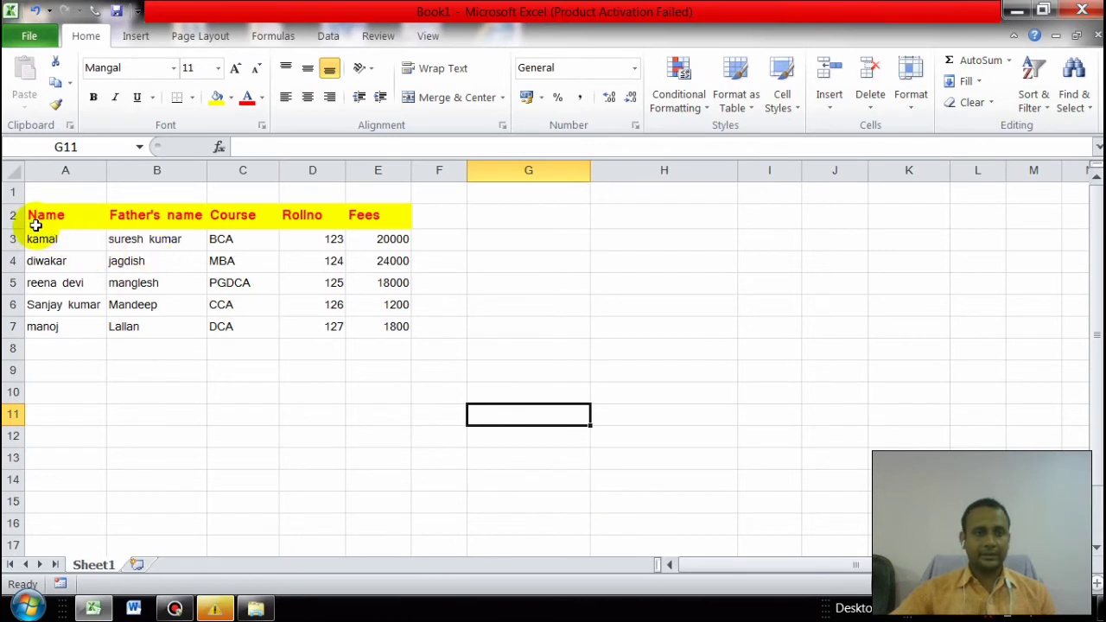
# Step: Copy the student table A2:E7 and insert a new worksheet
pyautogui.moveTo(35, 216); pyautogui.dragTo(363, 326)
pyautogui.rightClick(277, 312)
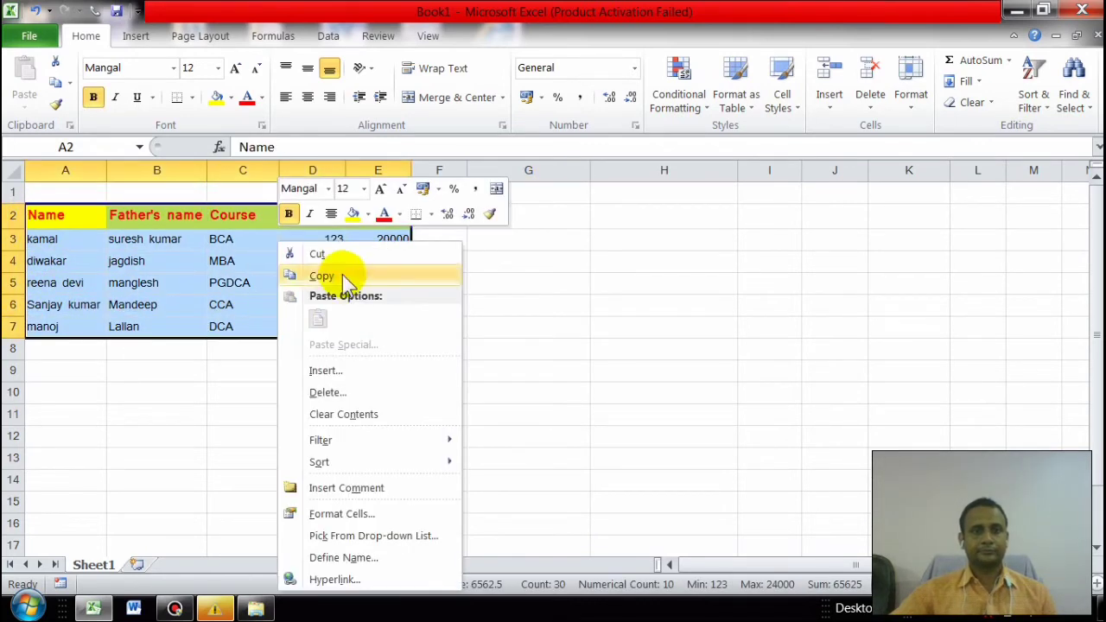
pyautogui.click(321, 275)
pyautogui.click(137, 564)
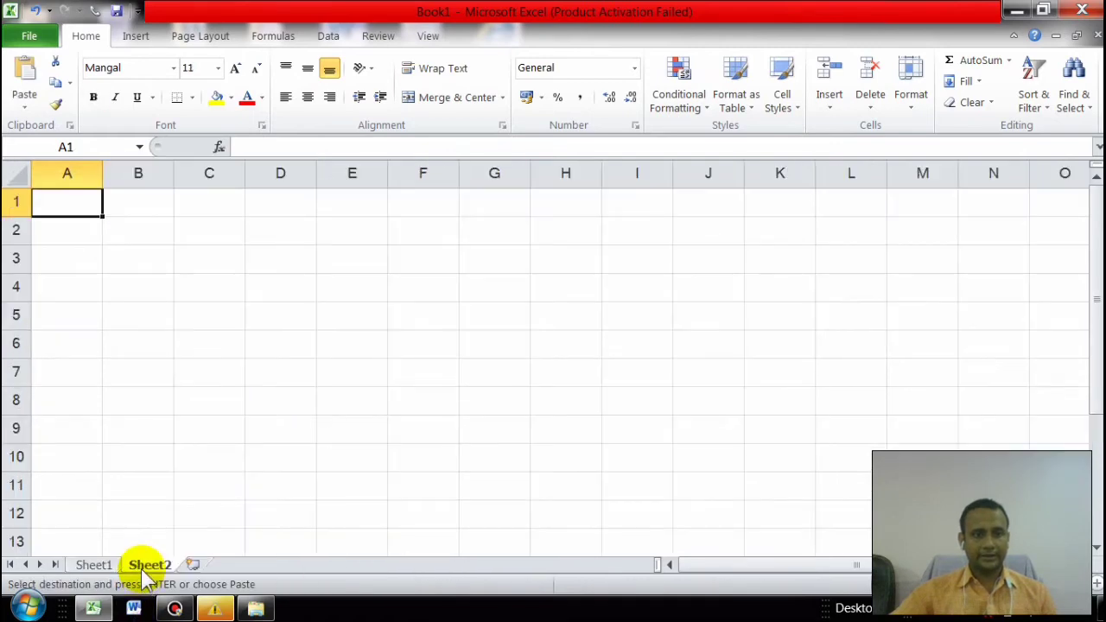
# Step: Paste the copied table into cell A1 of Sheet2 using Paste Special with Transpose enabled
pyautogui.rightClick(69, 207)
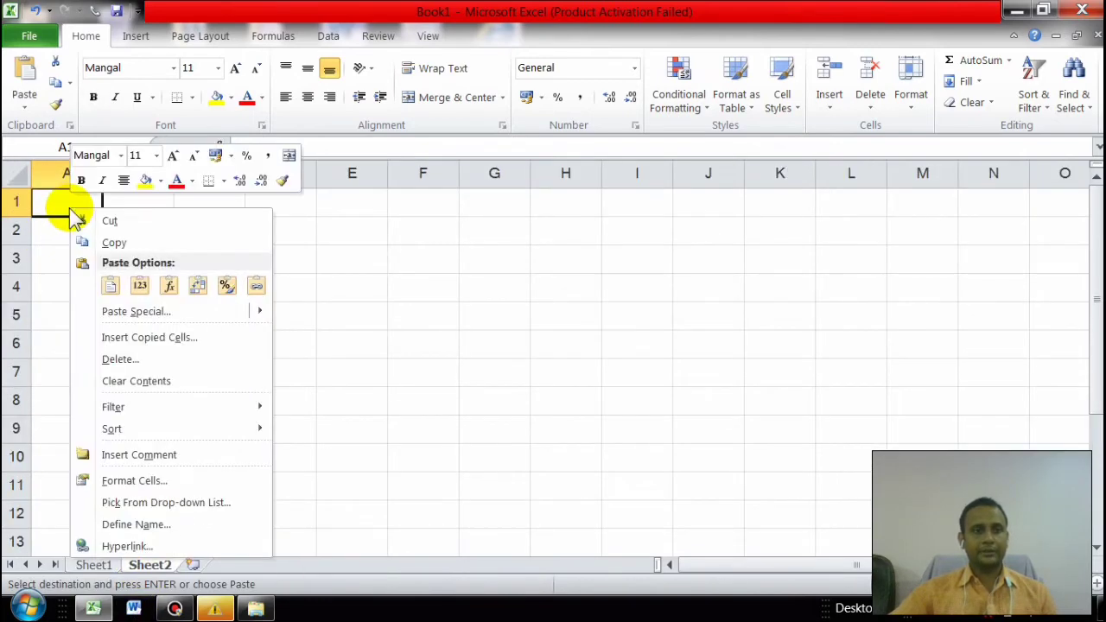
pyautogui.click(112, 286)
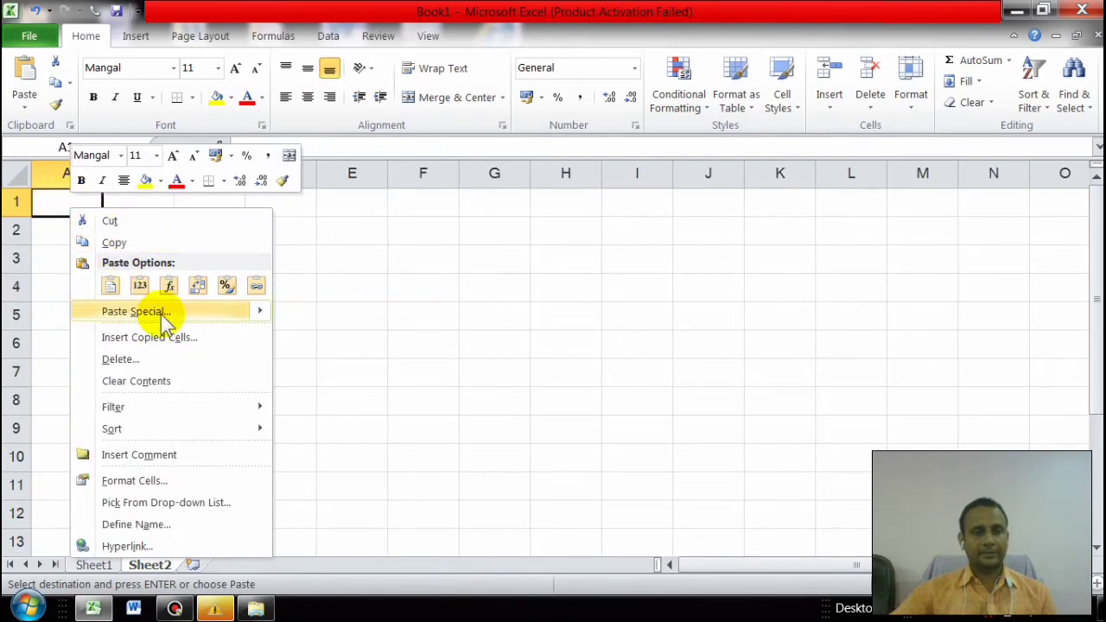
pyautogui.moveTo(165, 322)
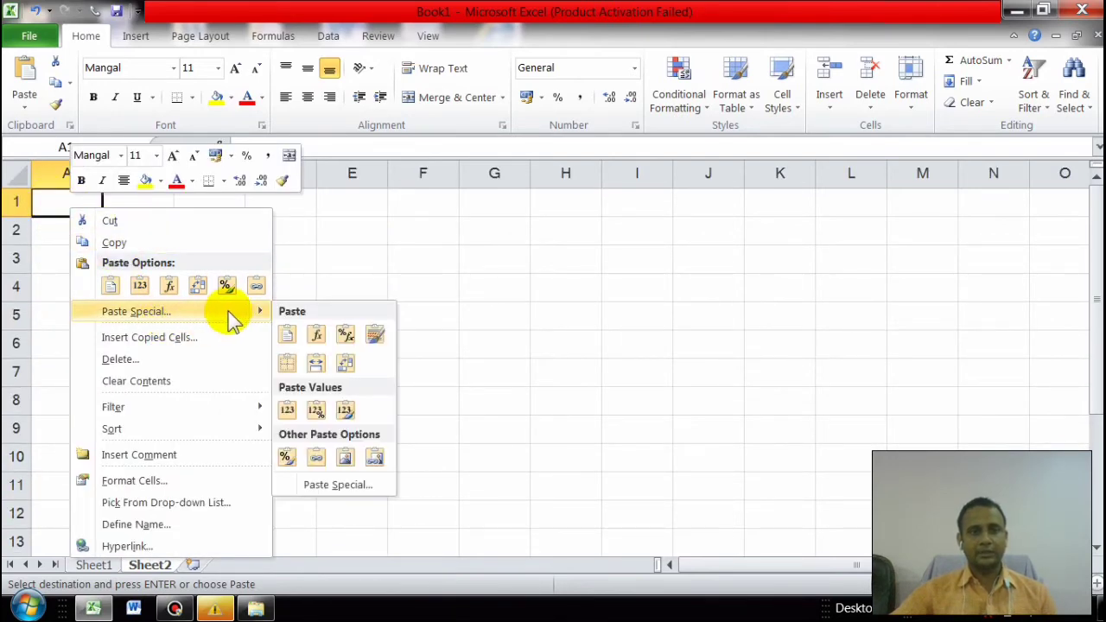
pyautogui.click(335, 486)
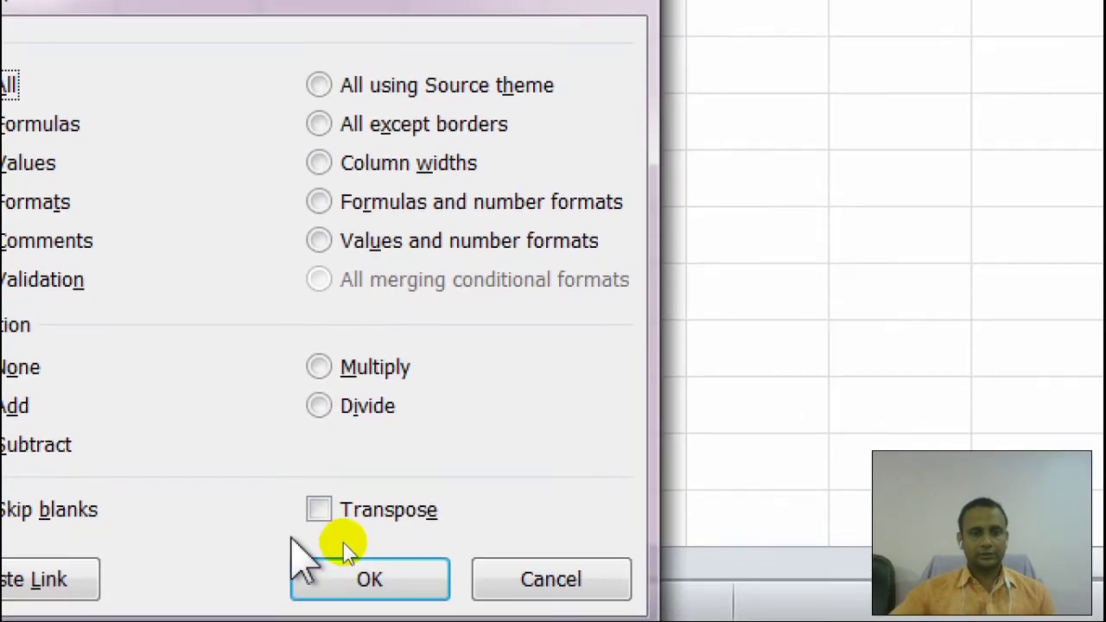
pyautogui.click(324, 532)
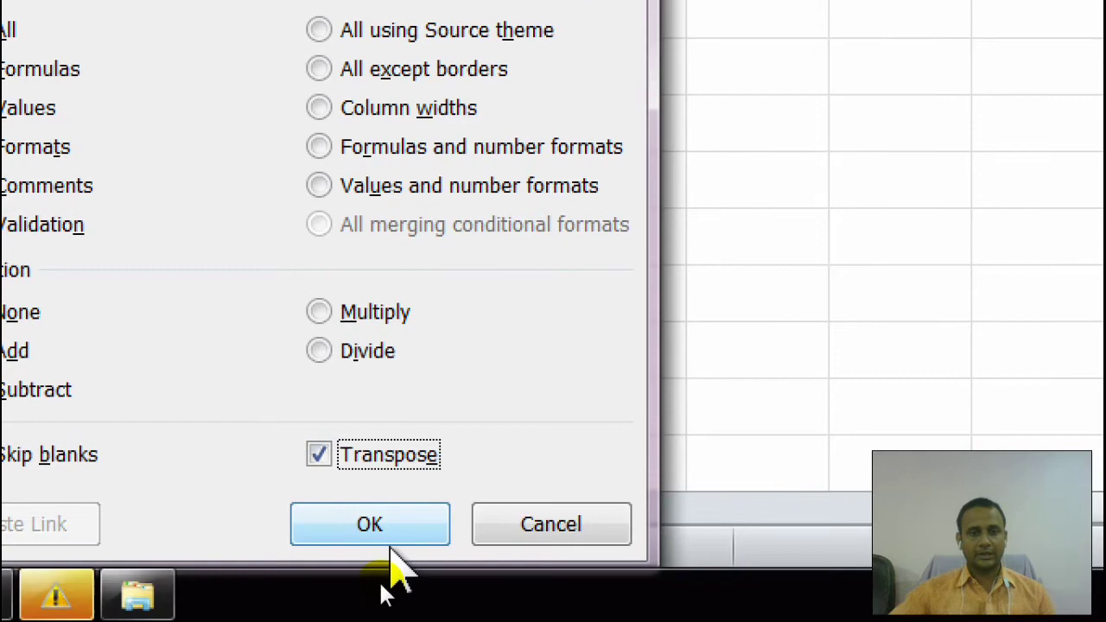
pyautogui.click(381, 529)
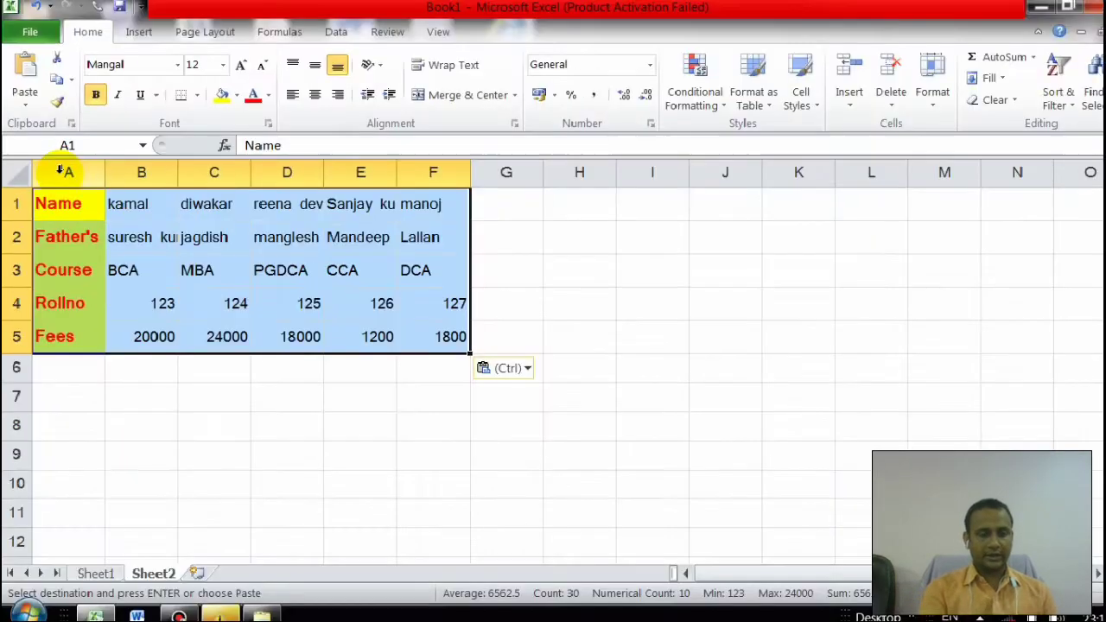
# Step: Center the contents of the transposed table A1:F5 horizontally
pyautogui.press('ctrl')
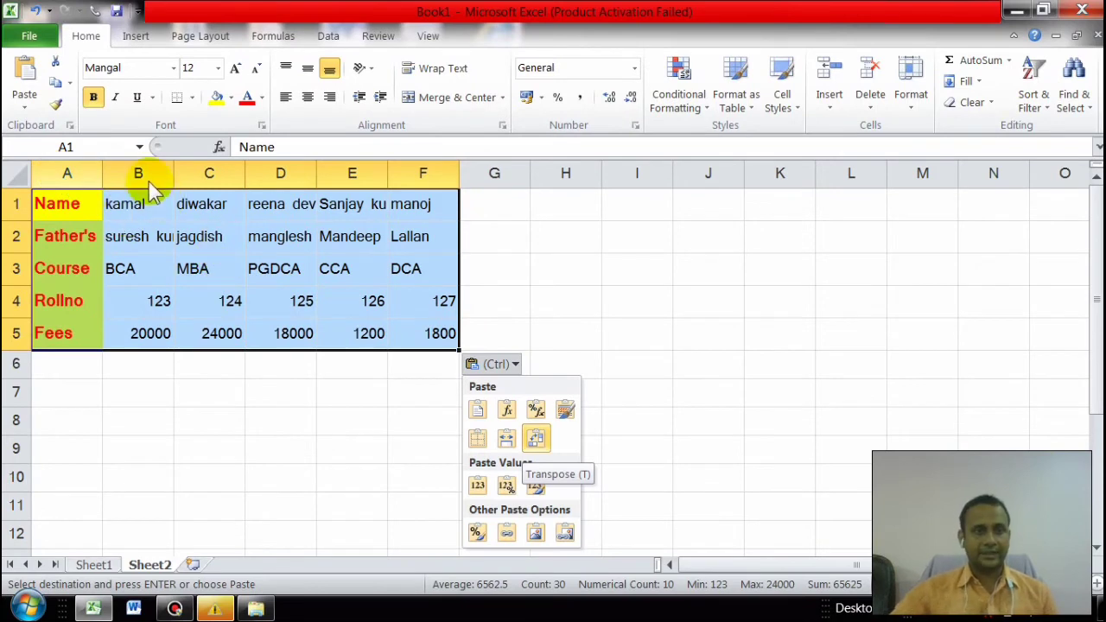
pyautogui.click(306, 98)
pyautogui.click(274, 424)
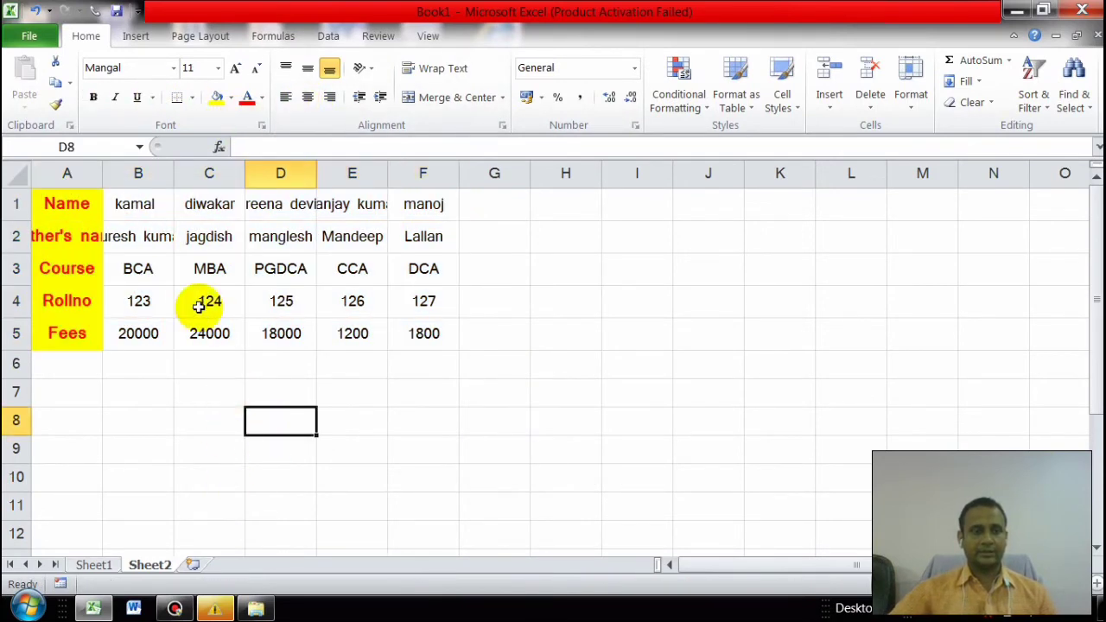
# Step: Widen columns A to F so the headings and student names fit in their cells
pyautogui.moveTo(102, 185); pyautogui.dragTo(139, 175)
pyautogui.moveTo(210, 176); pyautogui.dragTo(255, 178)
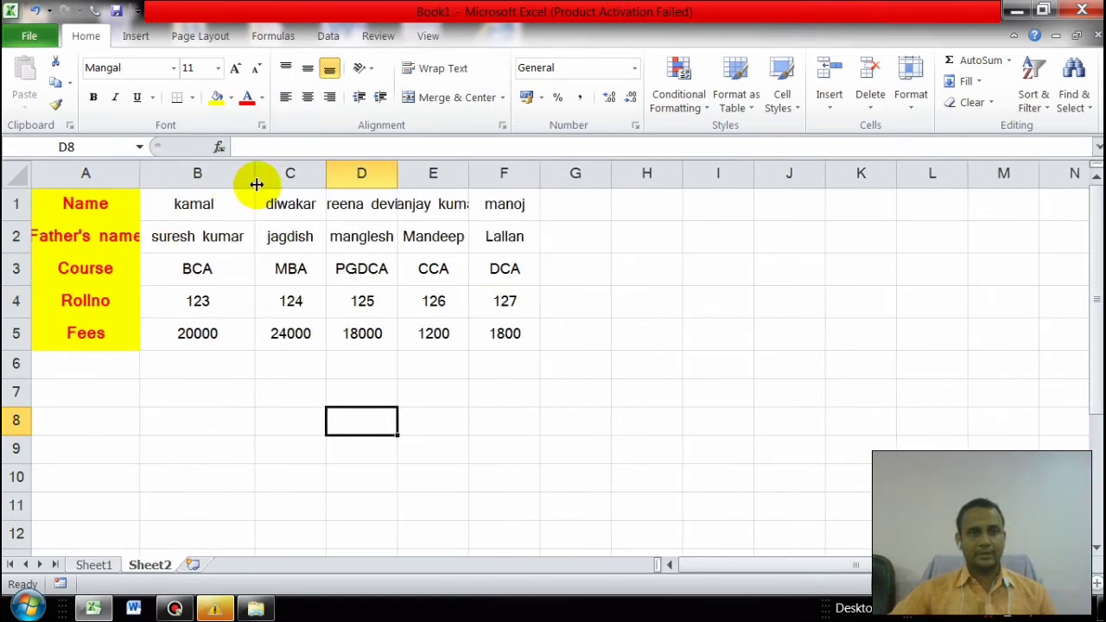
pyautogui.moveTo(326, 176); pyautogui.dragTo(367, 181)
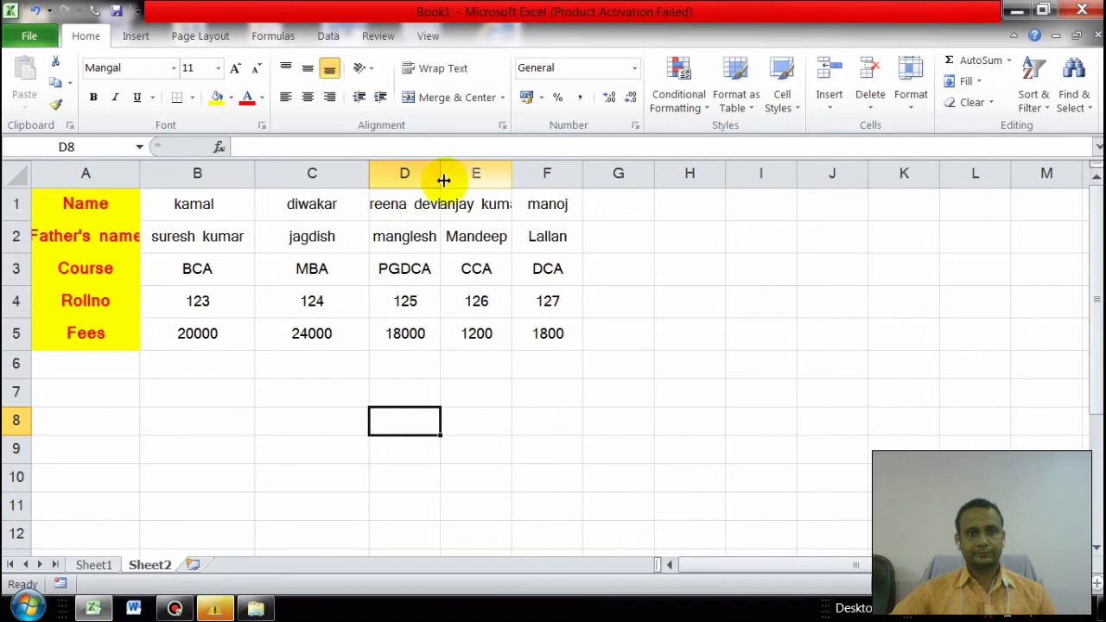
pyautogui.moveTo(440, 180); pyautogui.dragTo(473, 181)
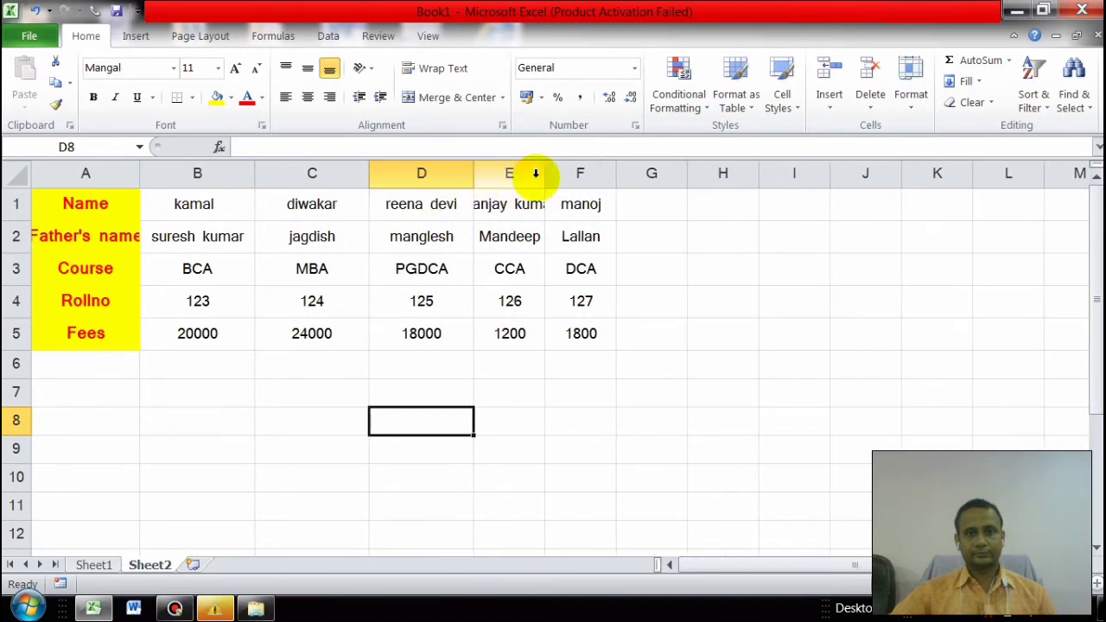
pyautogui.moveTo(546, 177); pyautogui.dragTo(582, 179)
pyautogui.moveTo(653, 181); pyautogui.dragTo(689, 181)
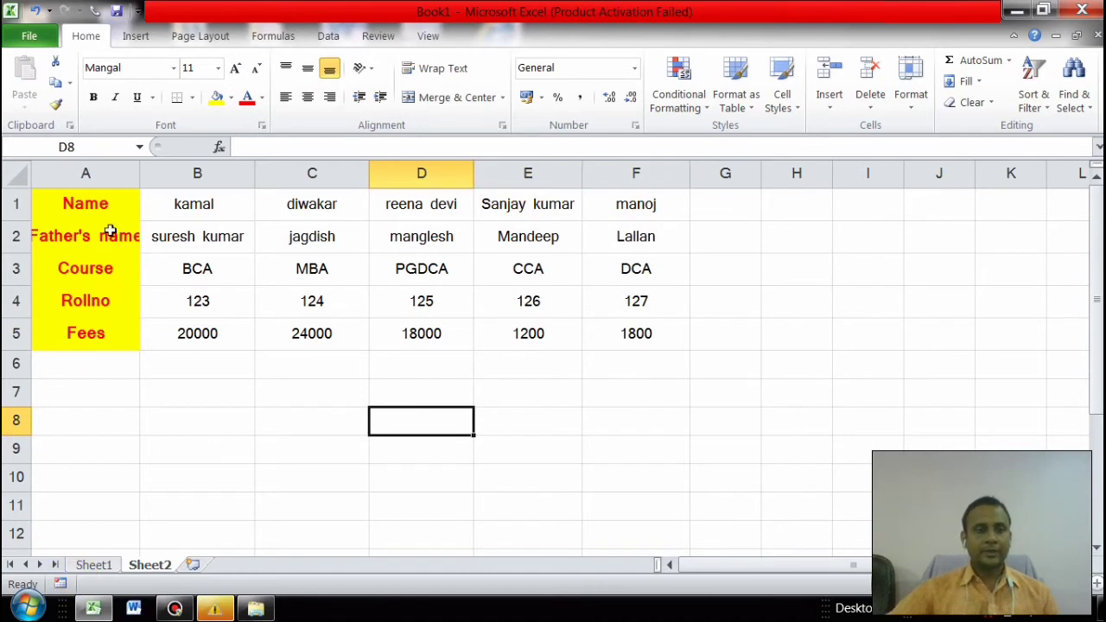
pyautogui.moveTo(139, 175); pyautogui.dragTo(162, 176)
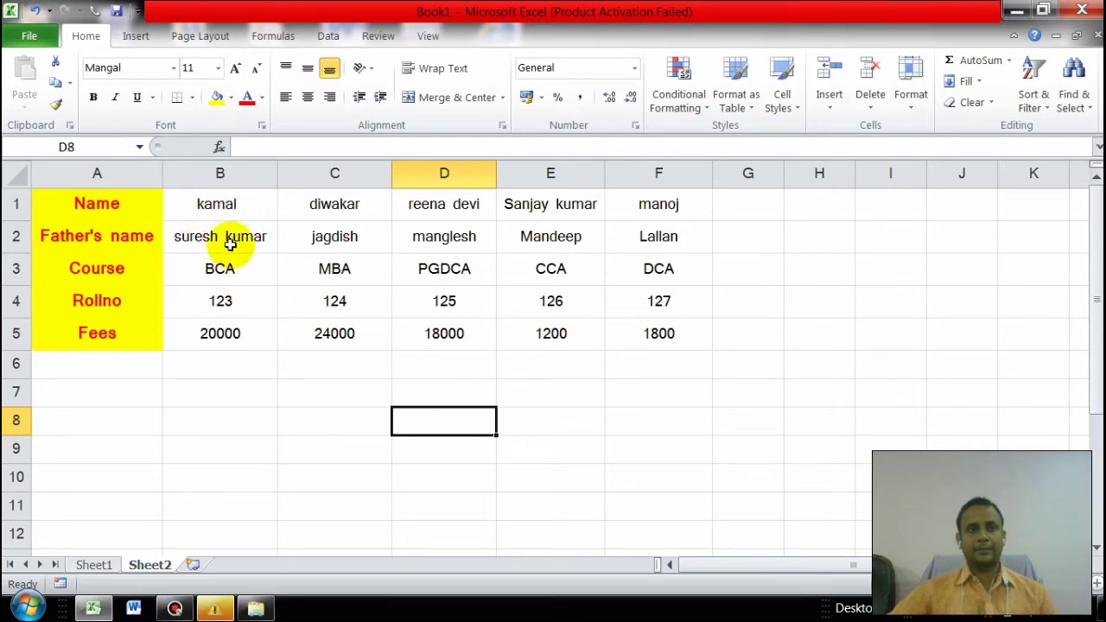
# Step: Examine the transposed layout, checking the student records down columns B and C and the field headings down column A
pyautogui.moveTo(209, 205); pyautogui.dragTo(217, 326)
pyautogui.moveTo(313, 202); pyautogui.dragTo(333, 318)
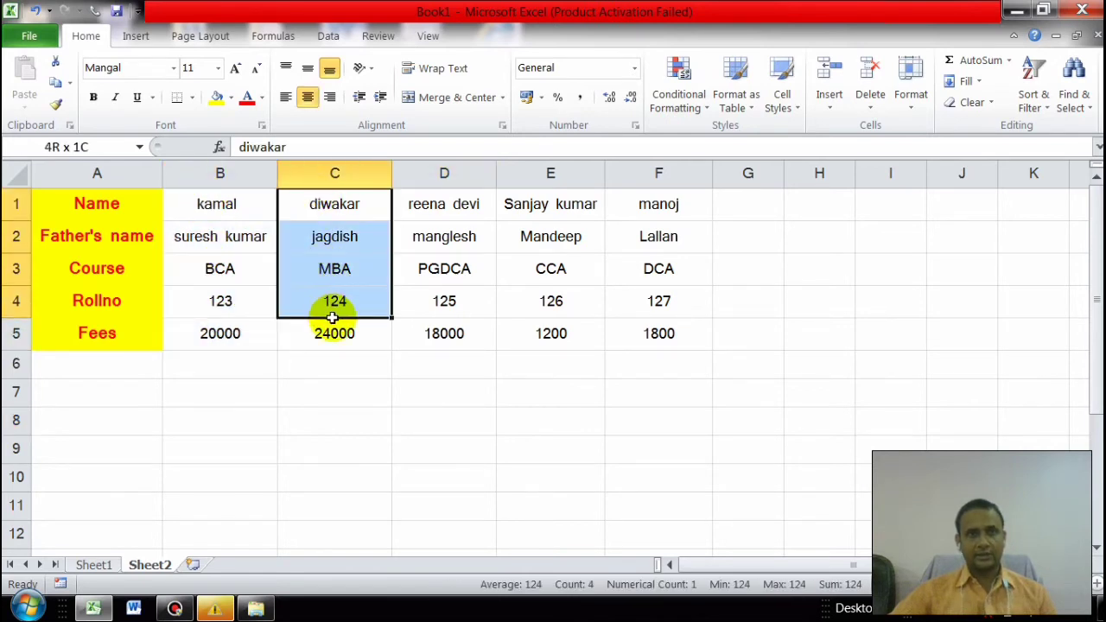
pyautogui.click(197, 205)
pyautogui.click(208, 245)
pyautogui.click(219, 268)
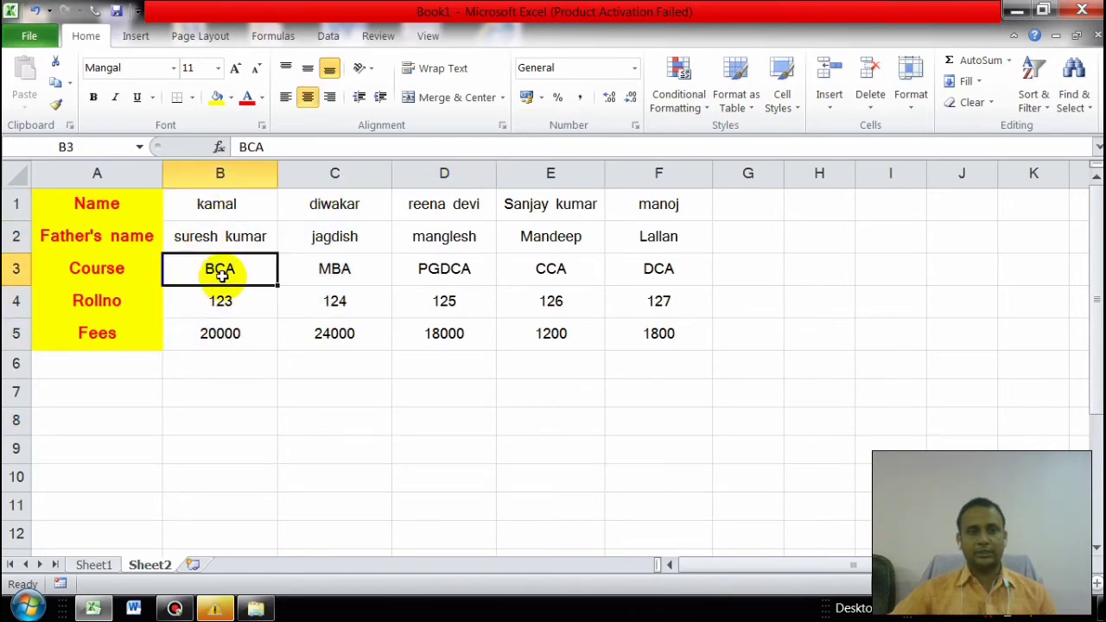
pyautogui.click(232, 310)
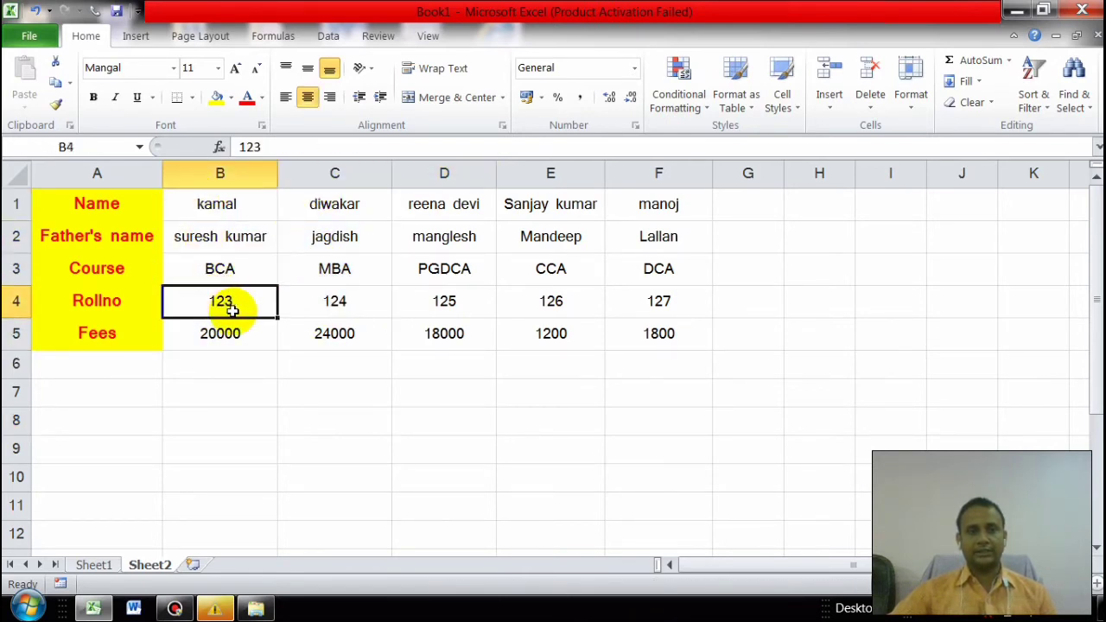
pyautogui.click(69, 209)
pyautogui.click(88, 247)
pyautogui.click(97, 300)
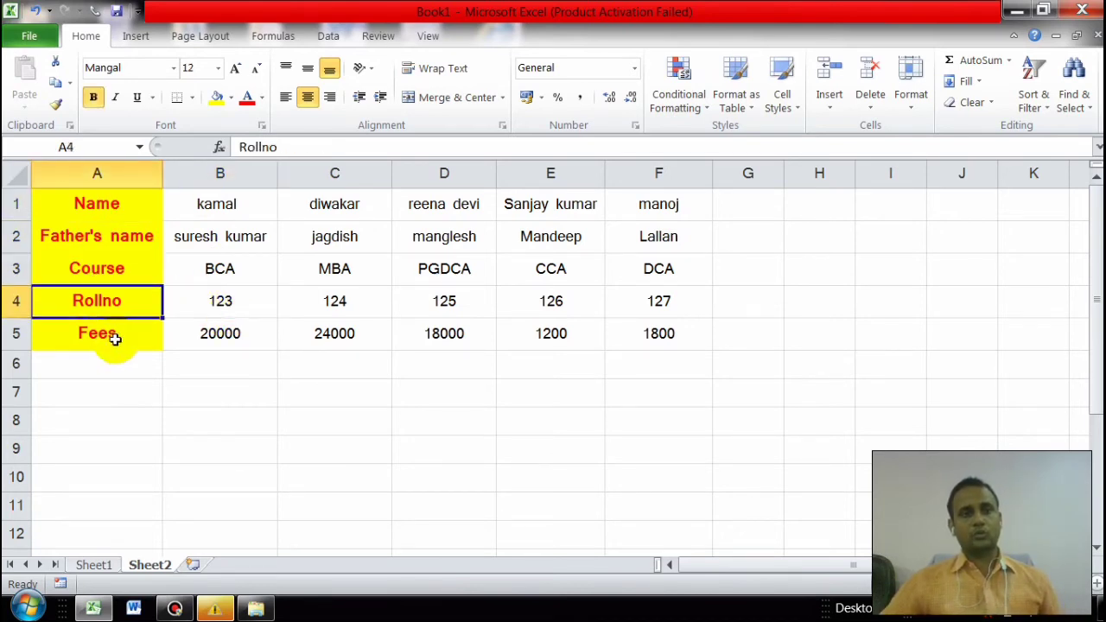
# Step: Copy the field headings in A1:A5 and paste them with their formatting starting at cell A7
pyautogui.click(113, 338)
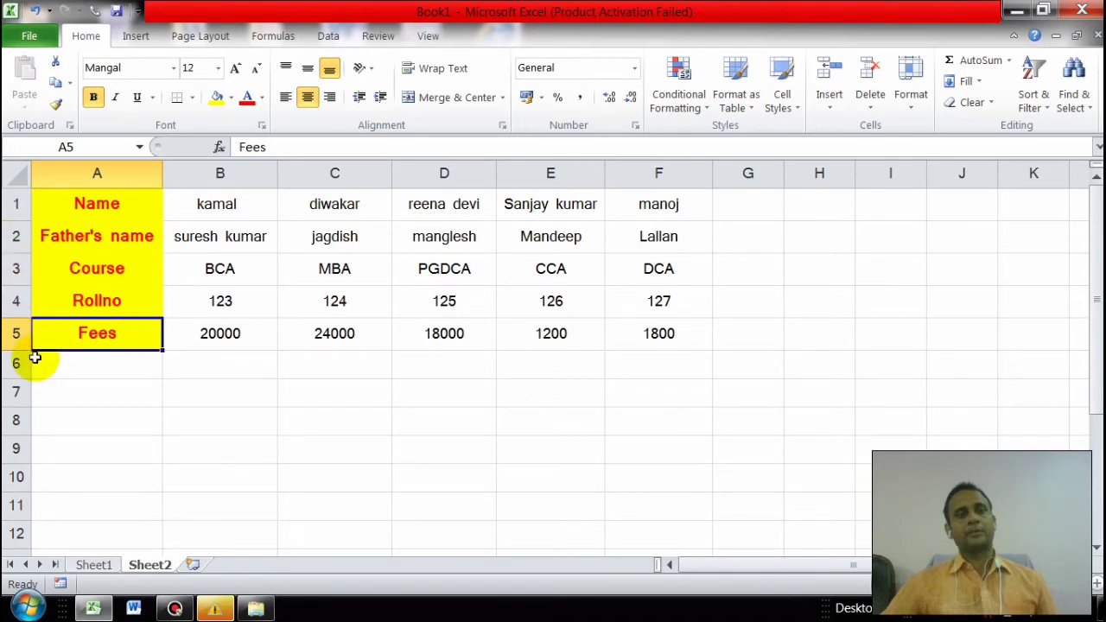
pyautogui.click(101, 403)
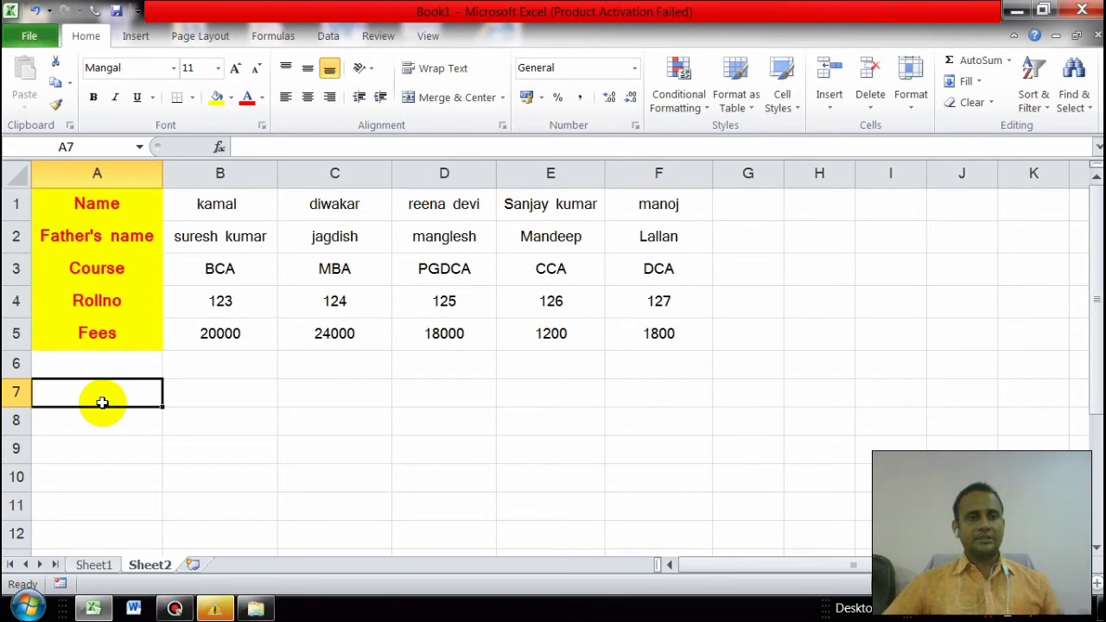
pyautogui.click(84, 198)
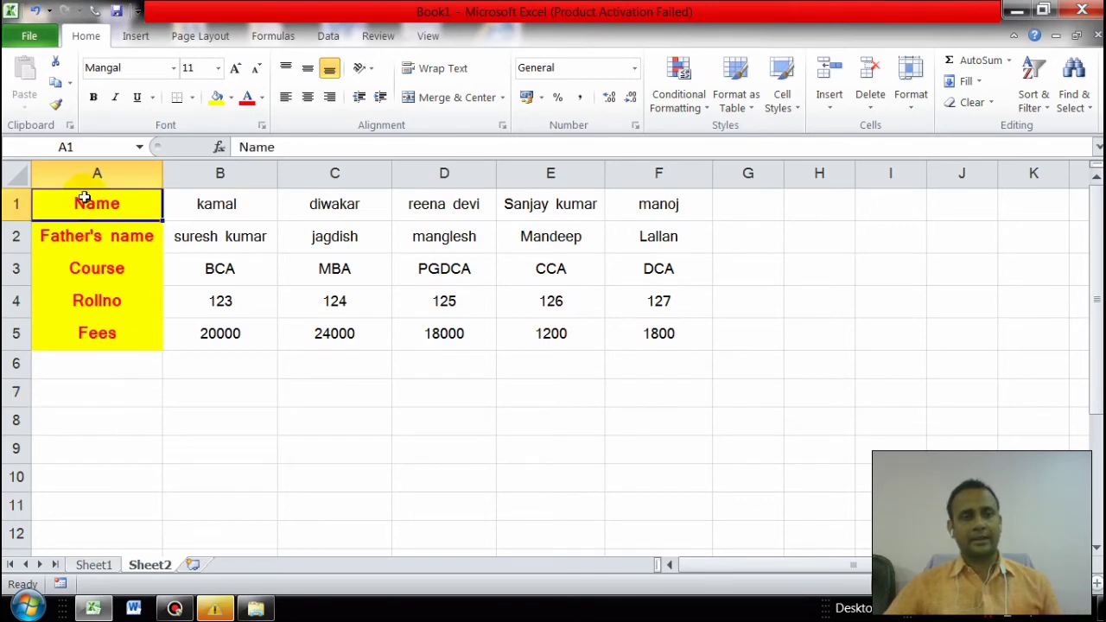
pyautogui.moveTo(84, 198); pyautogui.dragTo(93, 339)
pyautogui.rightClick(102, 206)
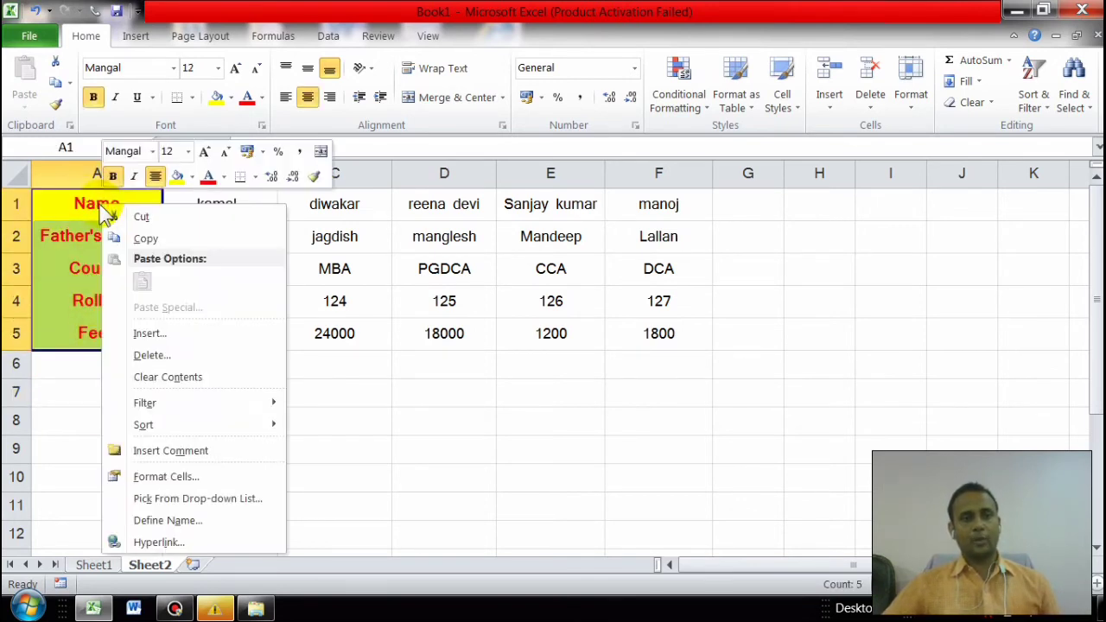
pyautogui.click(145, 239)
pyautogui.click(94, 389)
pyautogui.rightClick(97, 391)
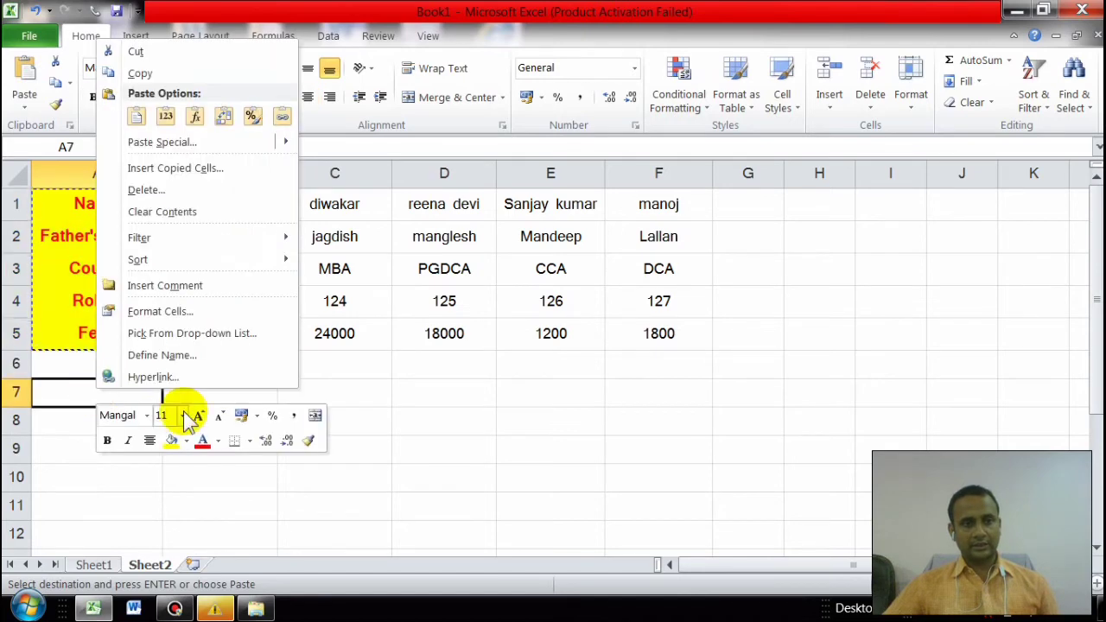
pyautogui.click(135, 117)
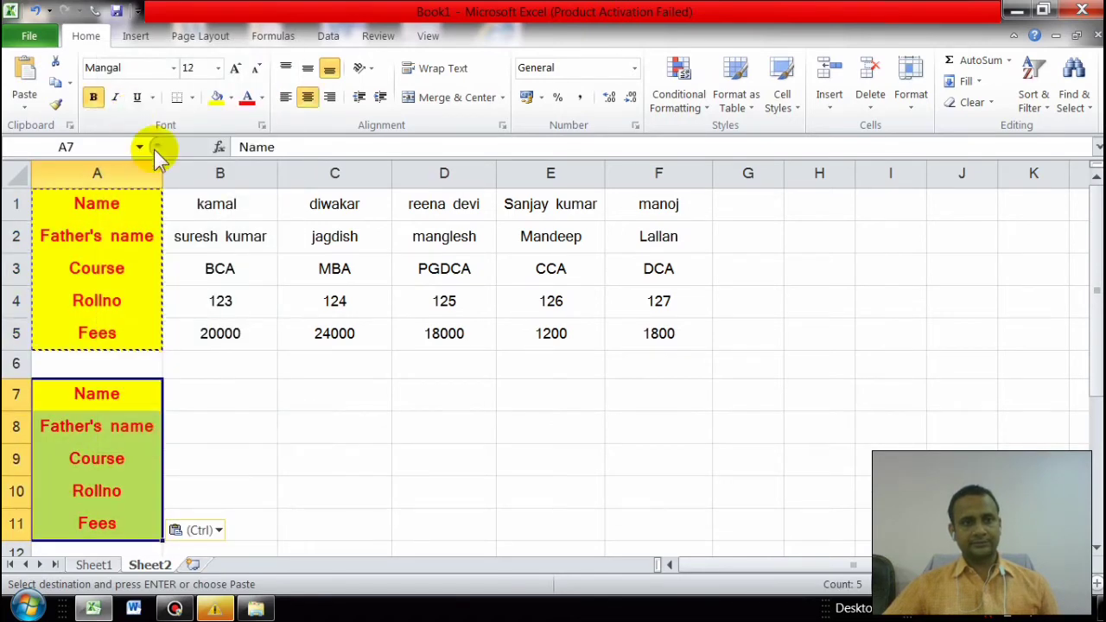
# Step: Add a List data validation with an in-cell dropdown to cell A7, using =$A$1:$F$1 as the source
pyautogui.click(217, 390)
pyautogui.click(116, 393)
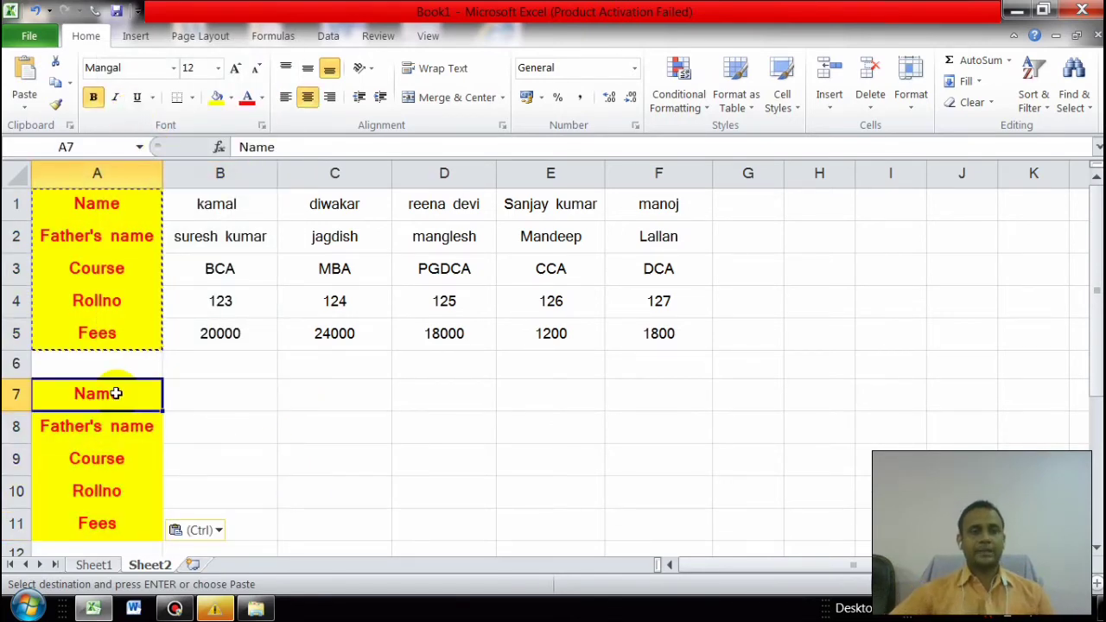
pyautogui.click(326, 35)
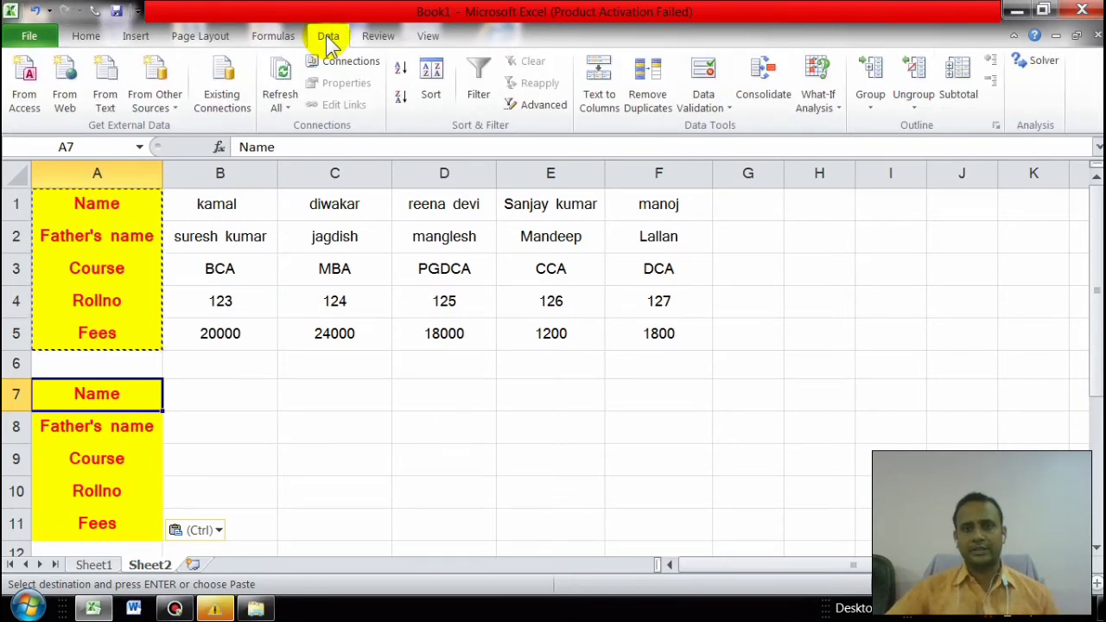
pyautogui.click(707, 109)
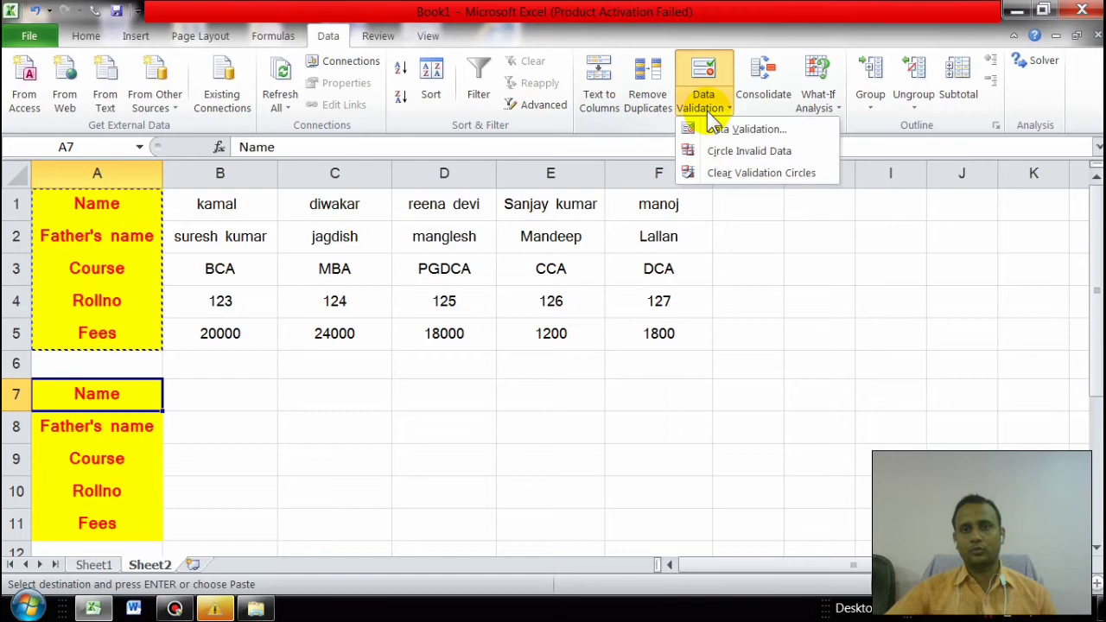
pyautogui.click(746, 130)
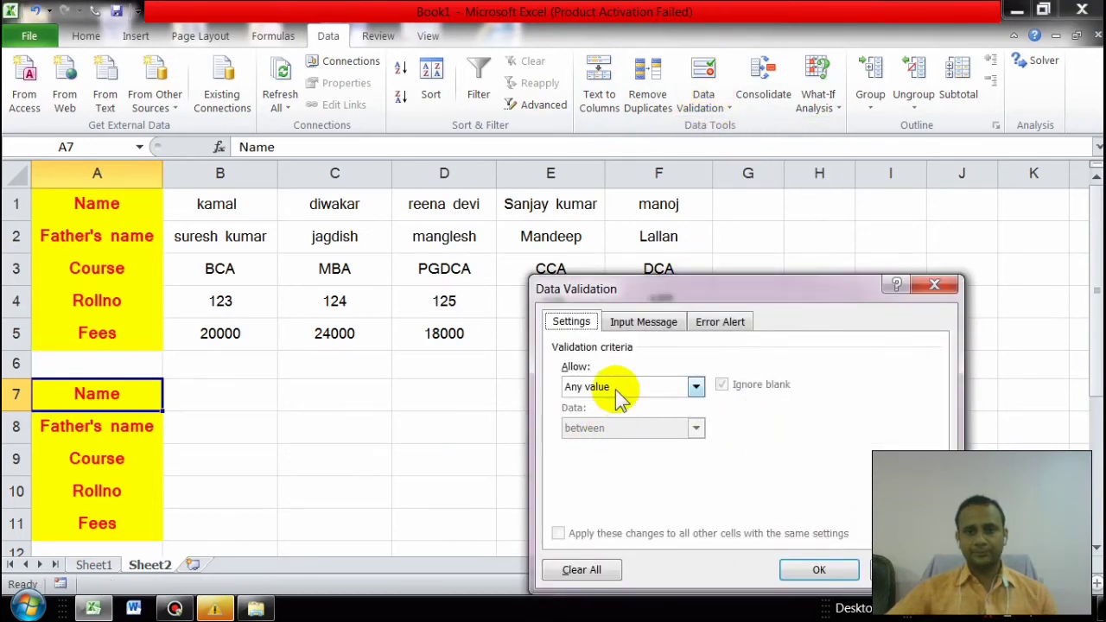
pyautogui.click(620, 396)
pyautogui.click(604, 447)
pyautogui.click(610, 470)
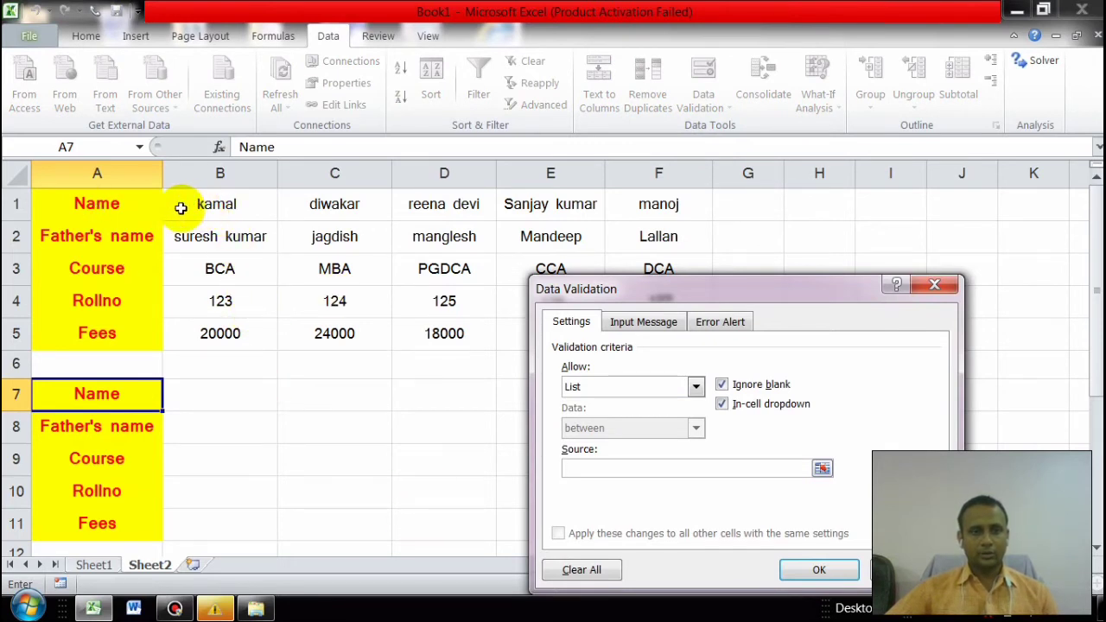
pyautogui.moveTo(124, 205); pyautogui.dragTo(618, 211)
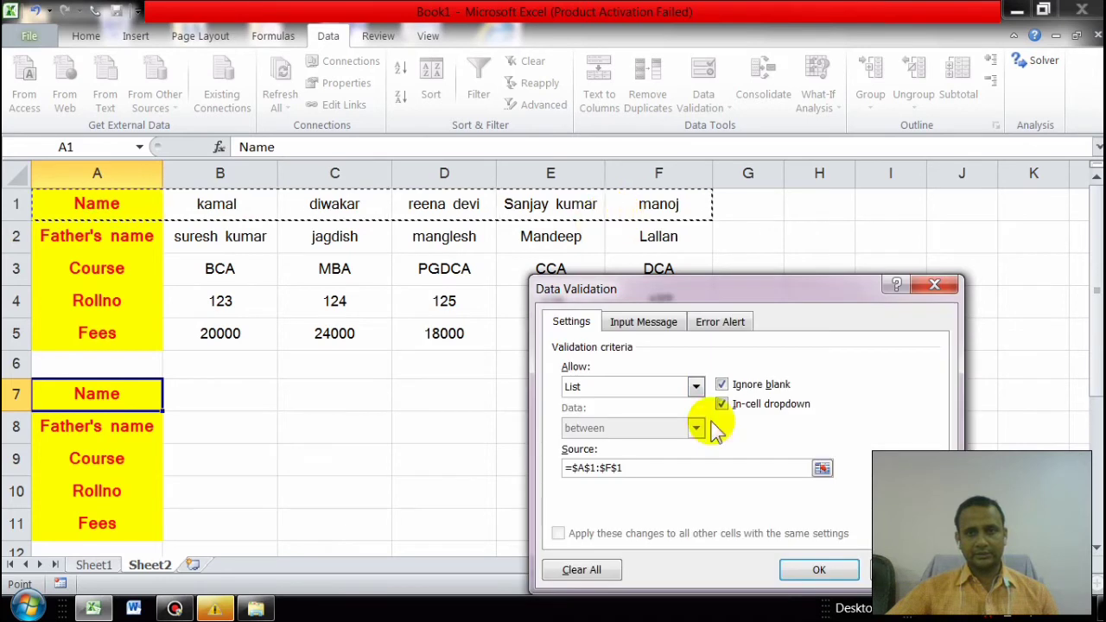
pyautogui.click(812, 571)
# Step: Enter the formula =hlookup(A7,A1:F5,1,0) in cell B7 to look up the name
pyautogui.click(225, 396)
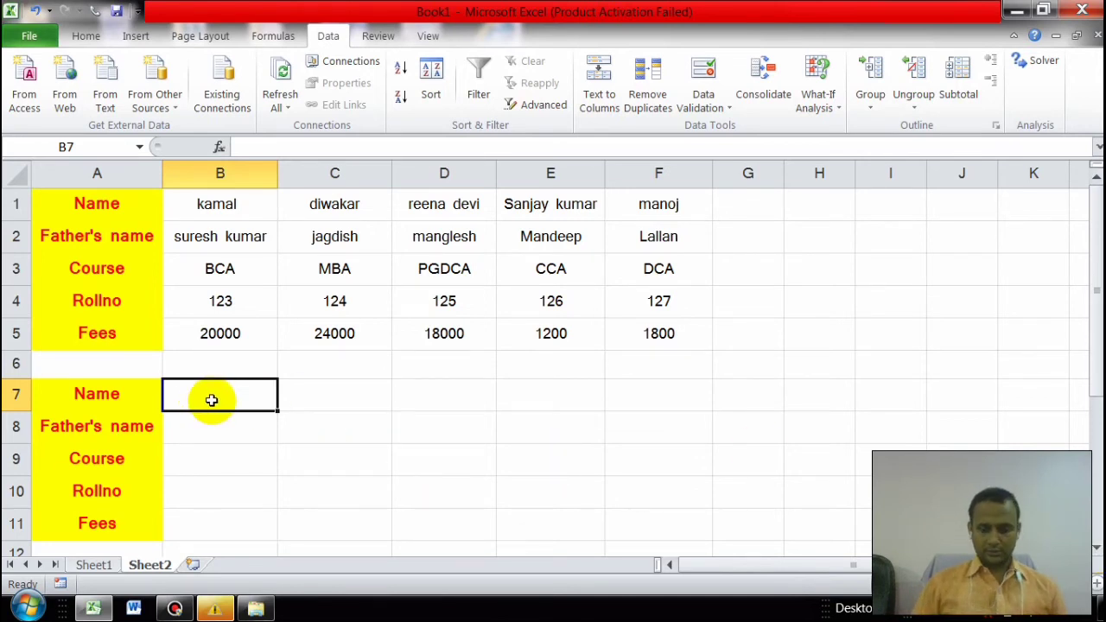
pyautogui.write('=hlooku')
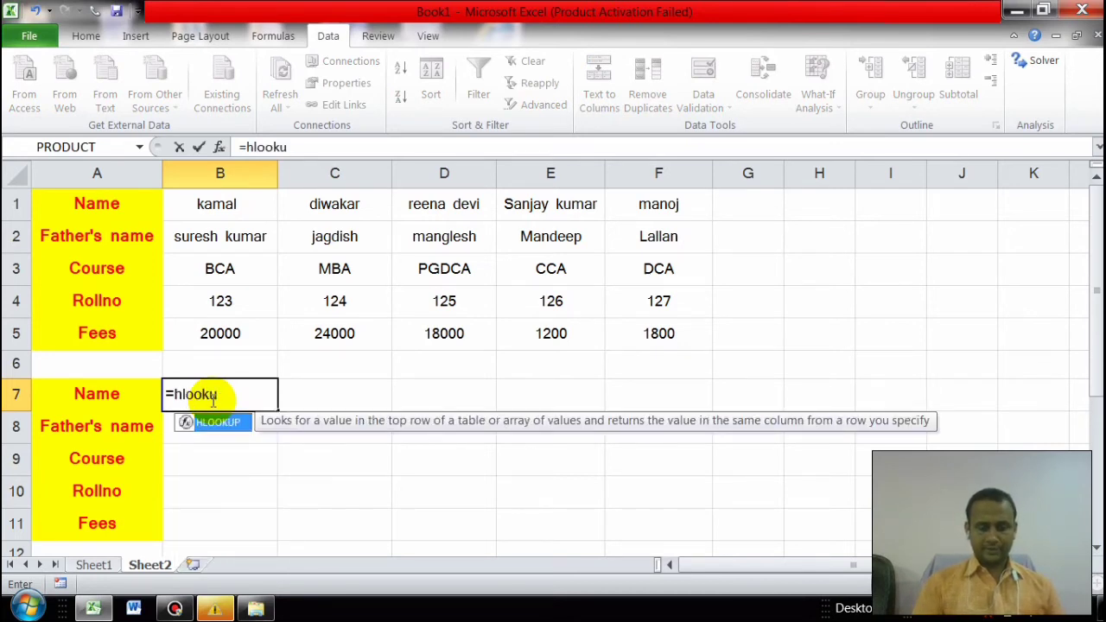
pyautogui.write('p(')
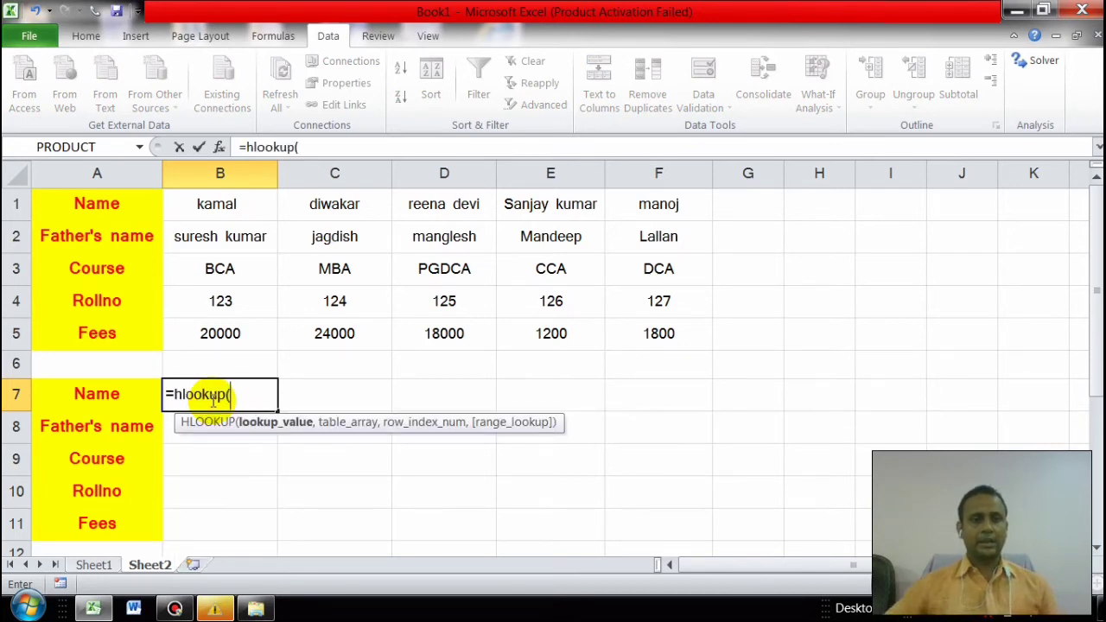
pyautogui.click(84, 397)
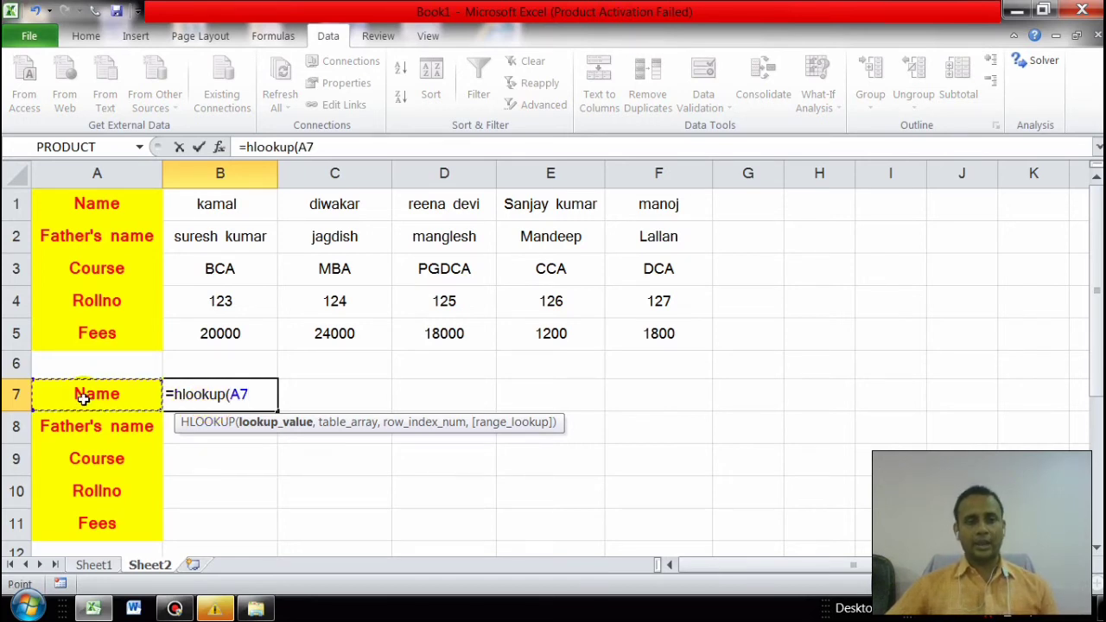
pyautogui.write(',')
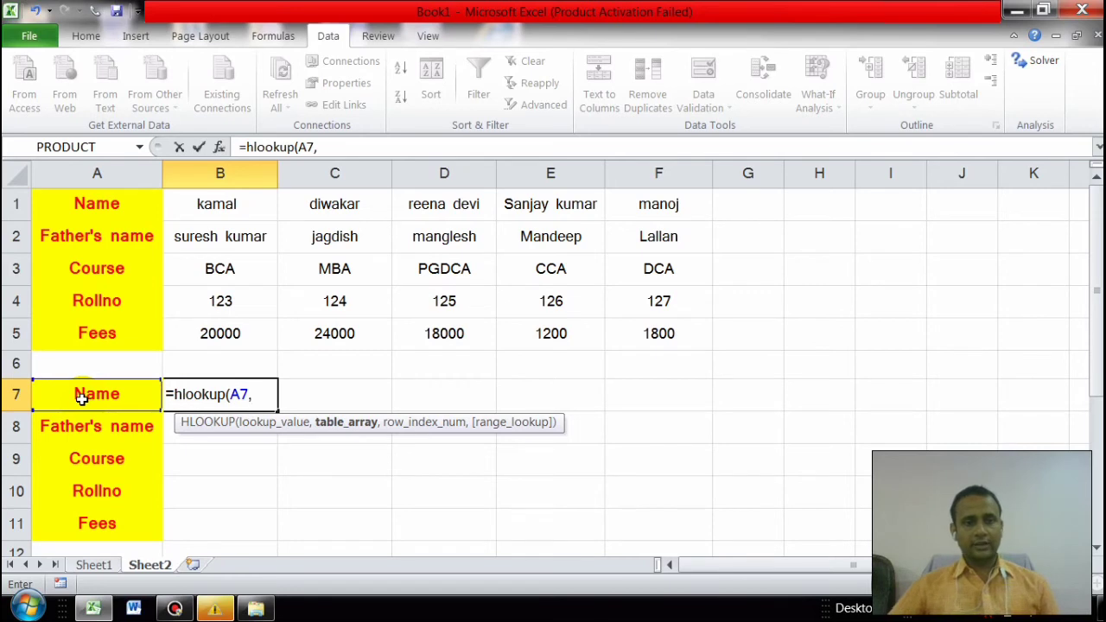
pyautogui.moveTo(78, 203); pyautogui.dragTo(637, 334)
pyautogui.write(',1')
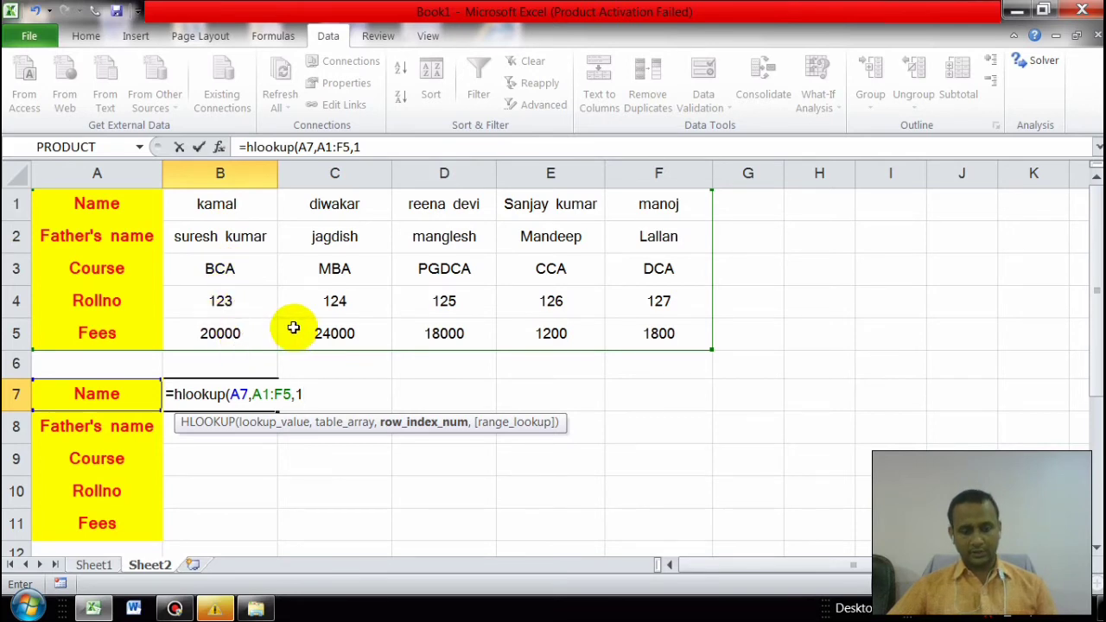
pyautogui.write(',')
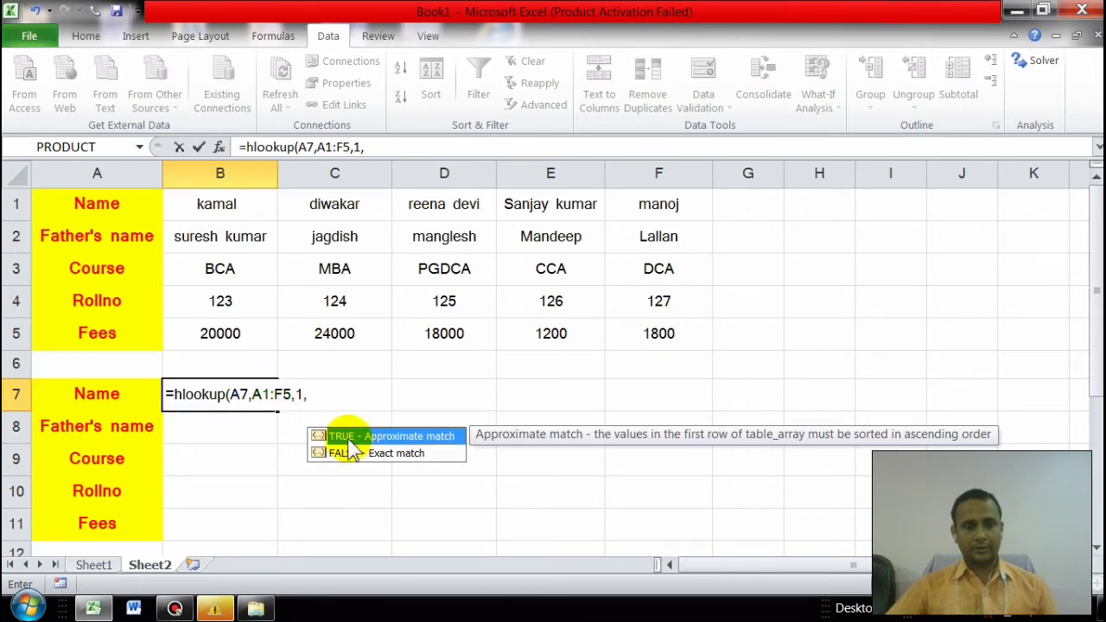
pyautogui.click(333, 400)
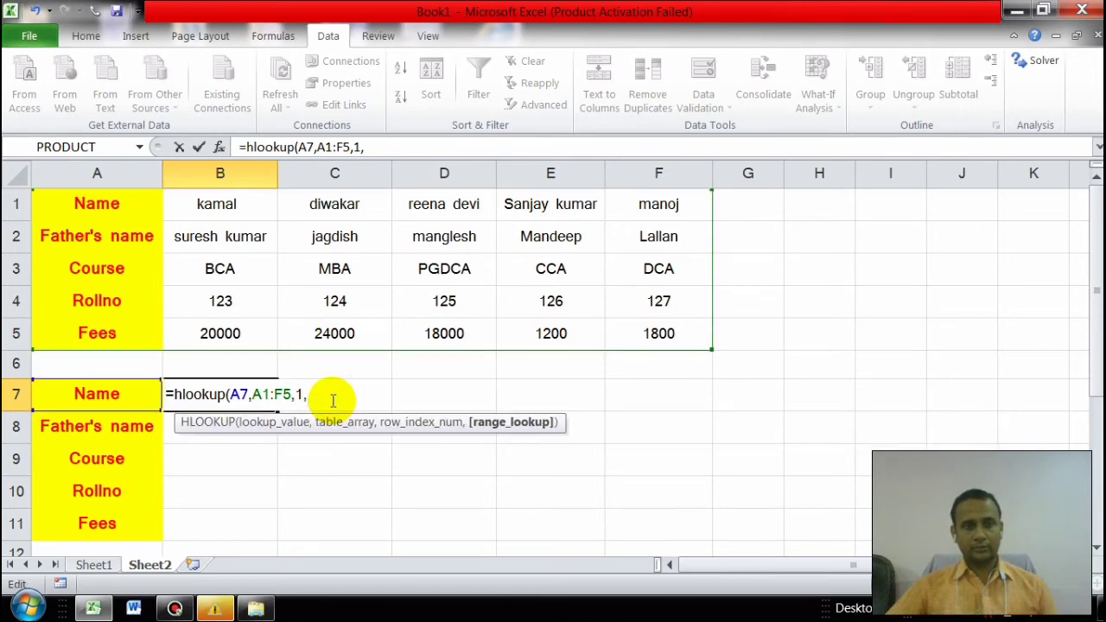
pyautogui.write('0')
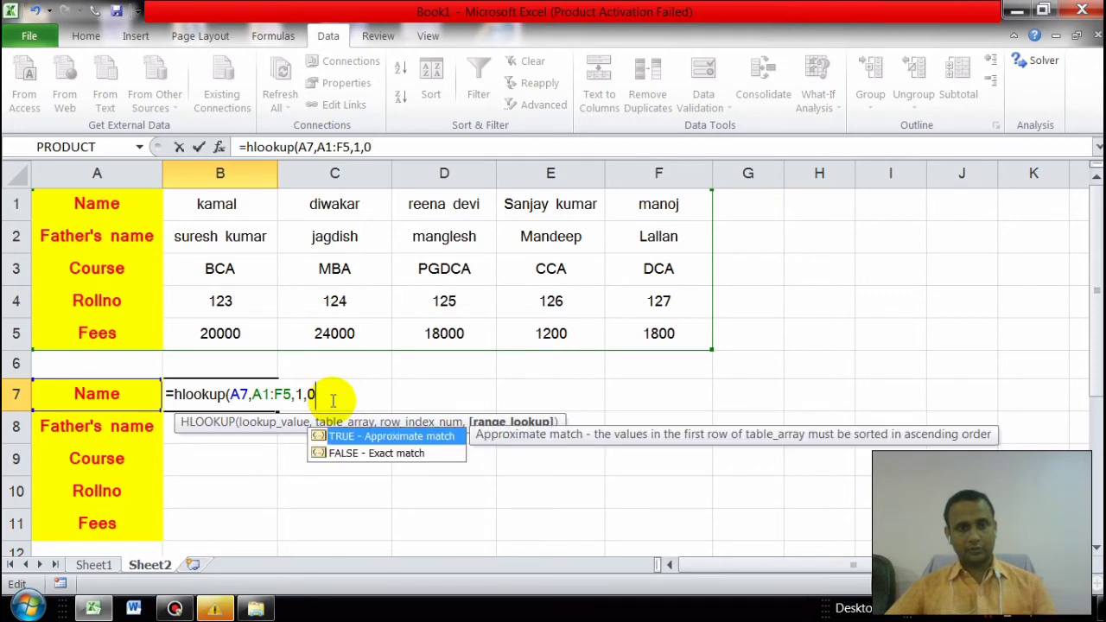
pyautogui.write(')')
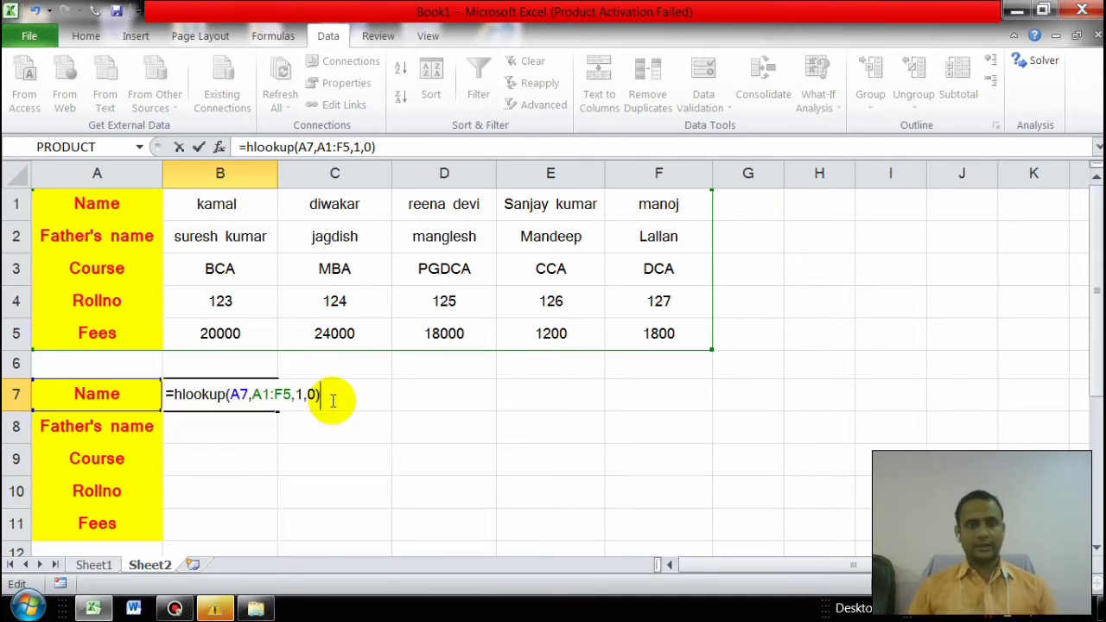
pyautogui.press('Return')
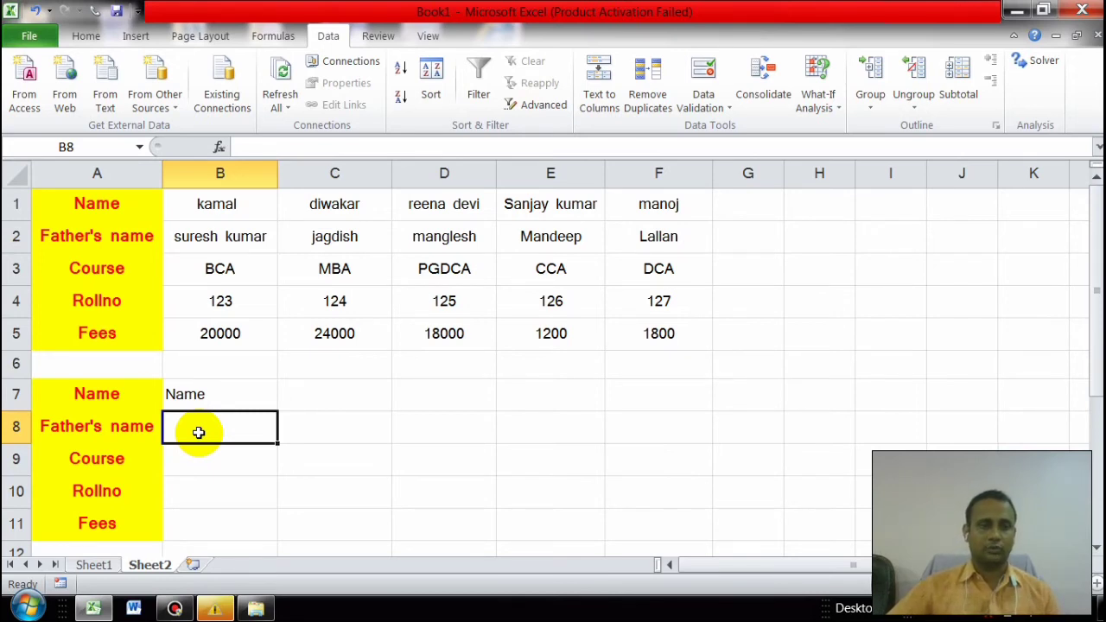
# Step: Enter the formula =hlookup(A7,A1:F5,2,0) in cell B8 to look up the father's name
pyautogui.write('=')
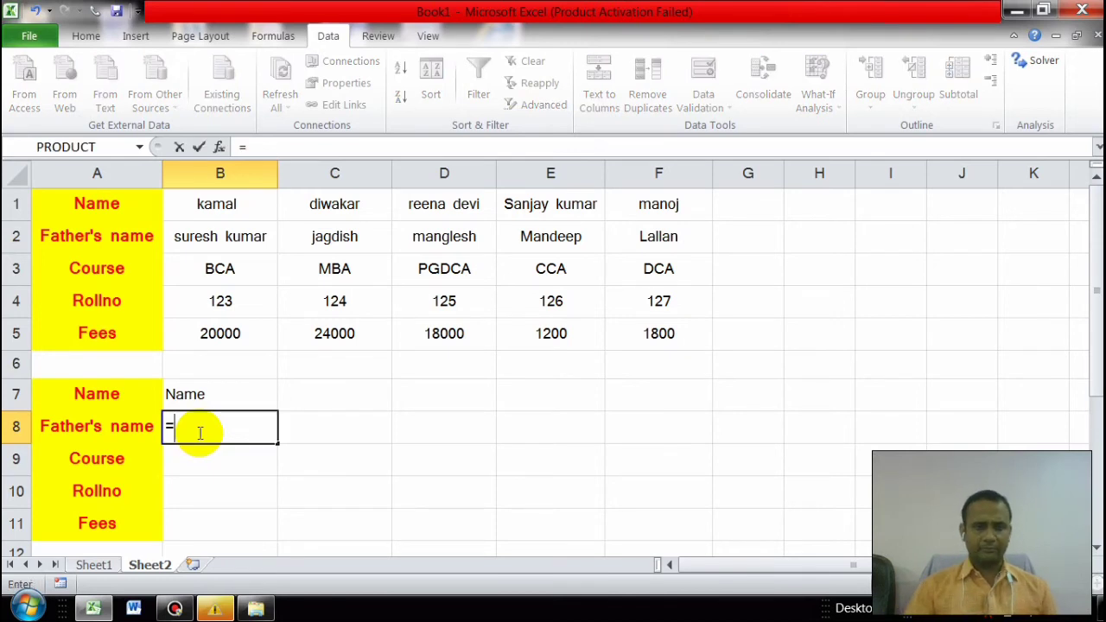
pyautogui.write('hloo')
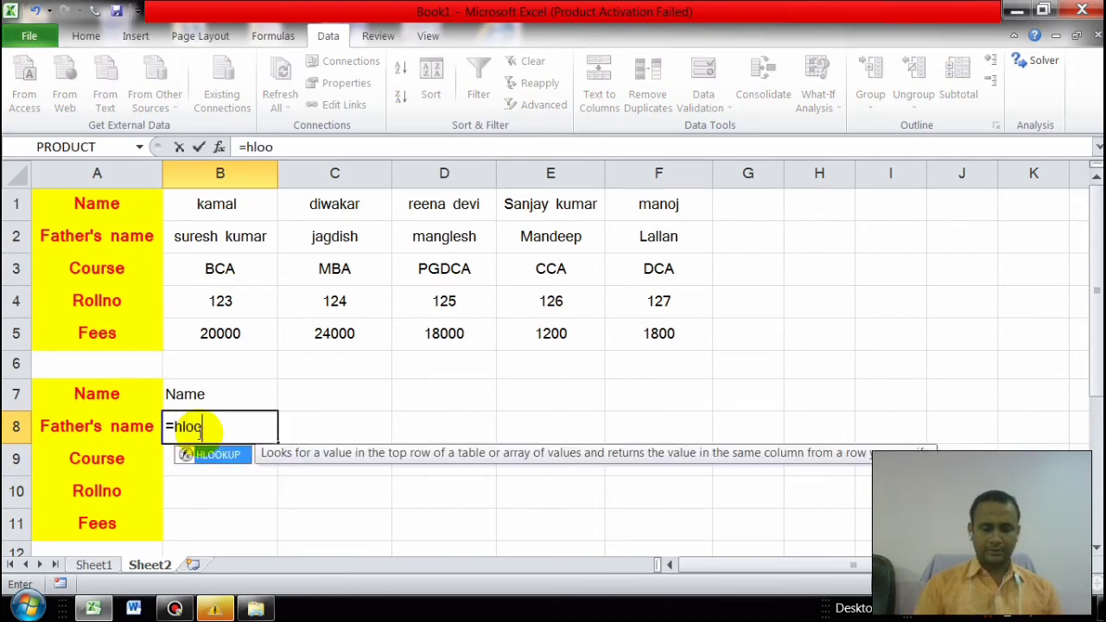
pyautogui.write('kup(')
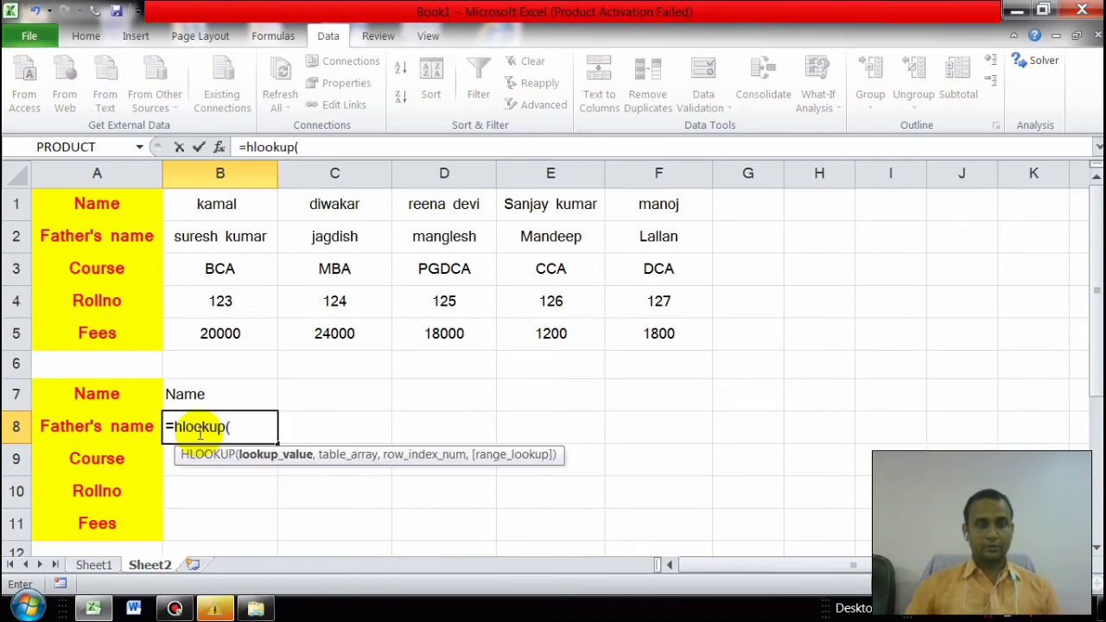
pyautogui.click(118, 394)
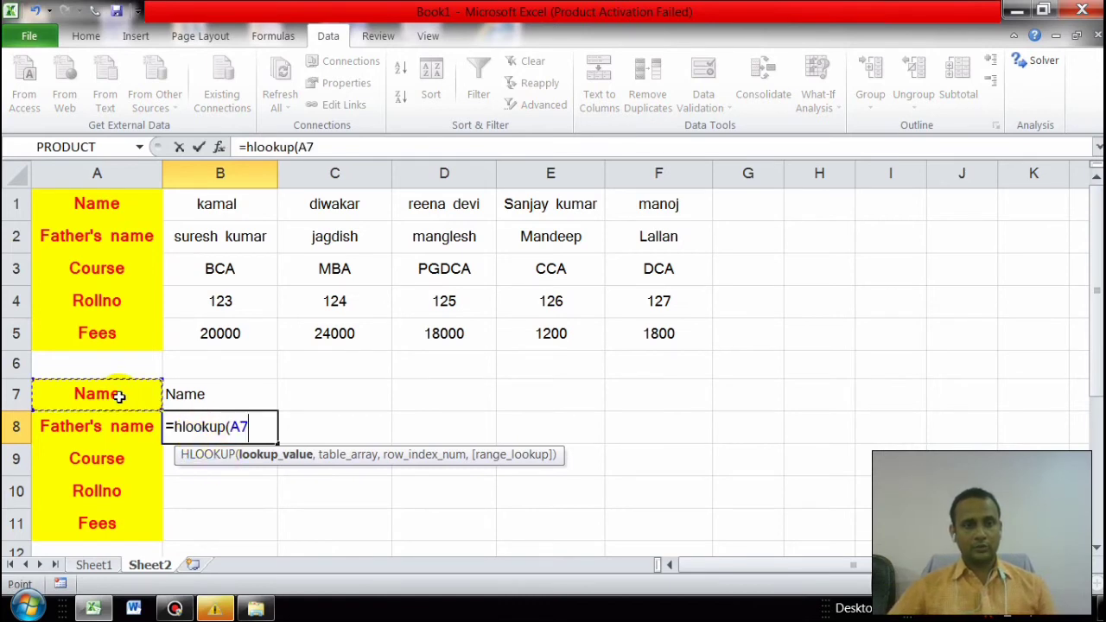
pyautogui.write(',')
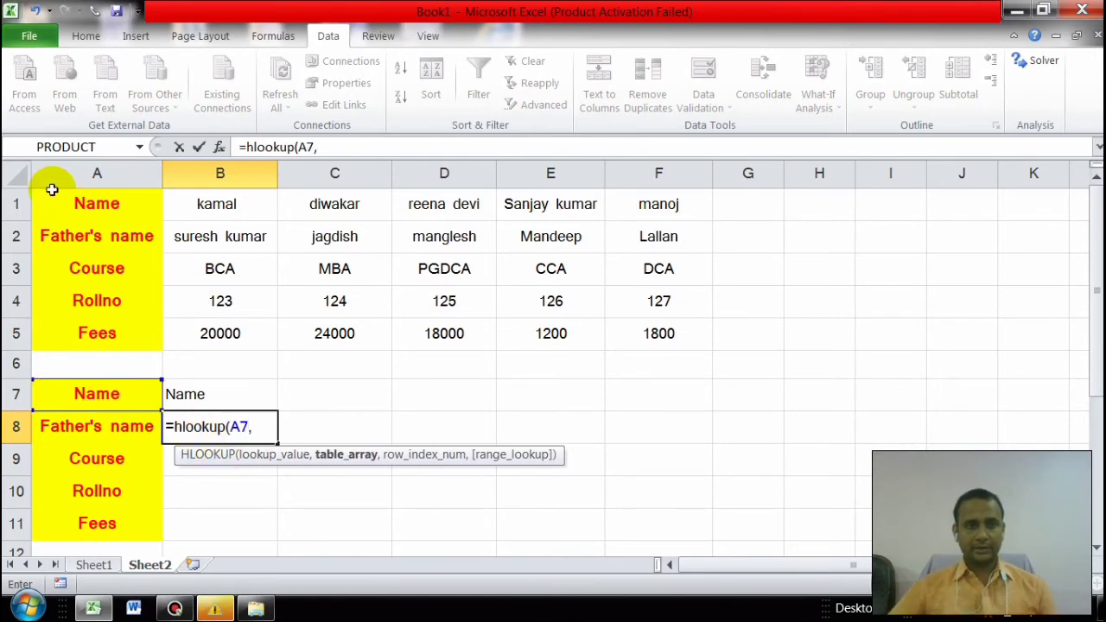
pyautogui.moveTo(70, 204); pyautogui.dragTo(636, 337)
pyautogui.write(',')
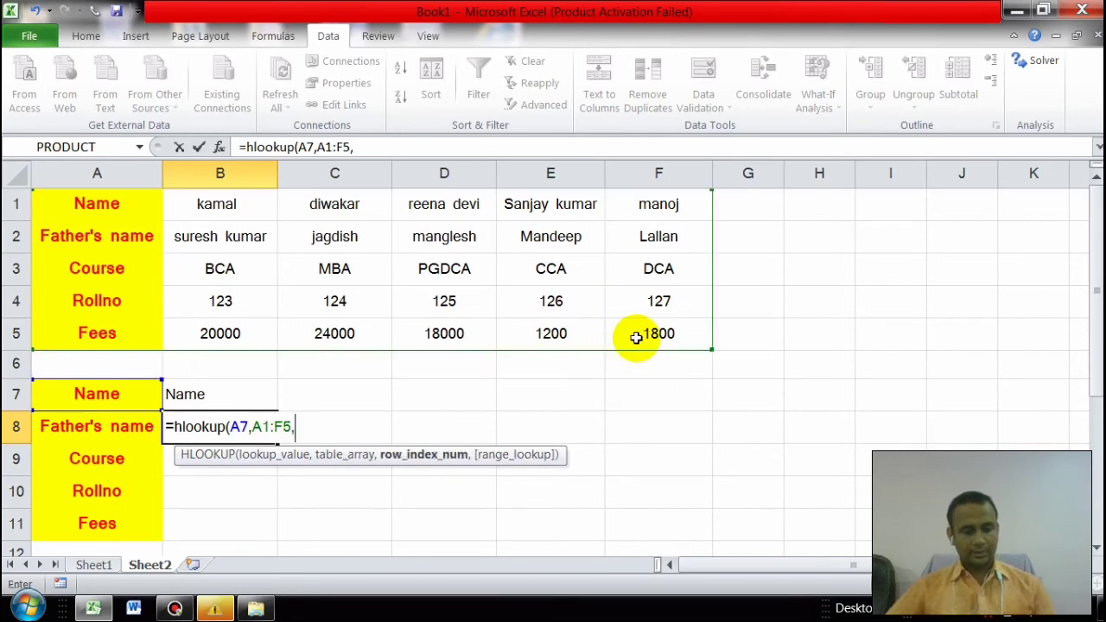
pyautogui.write('2,')
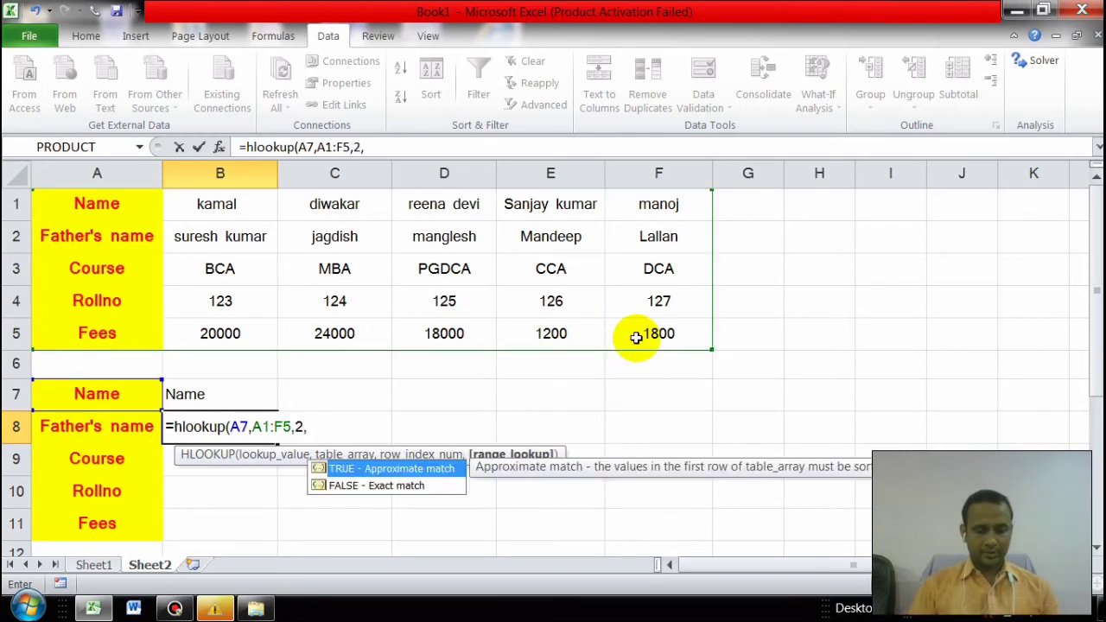
pyautogui.write('0)')
pyautogui.press('Return')
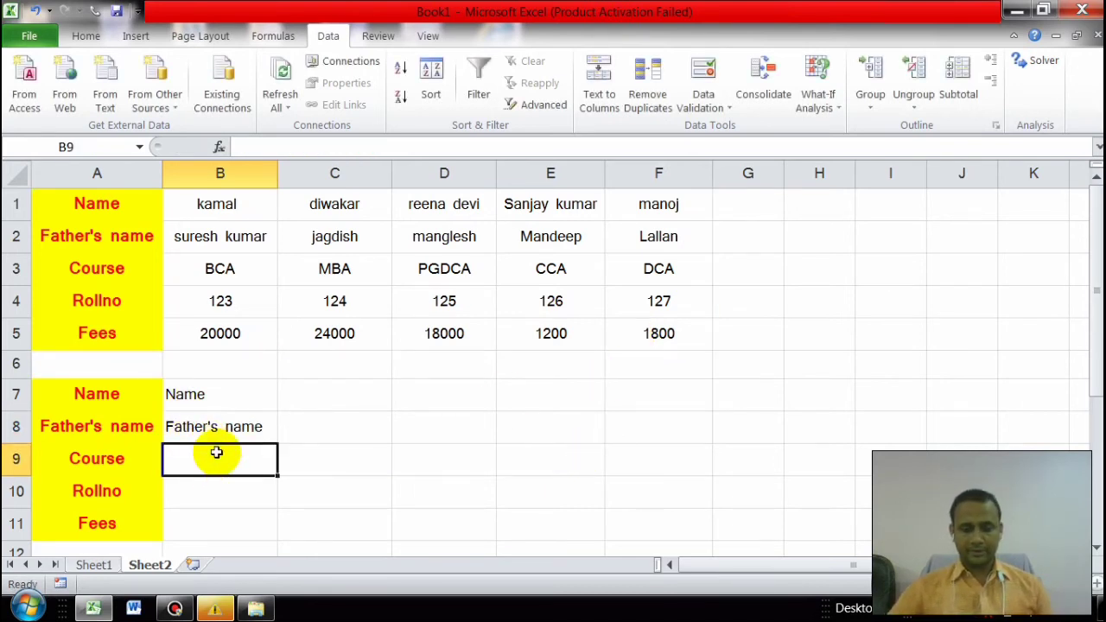
# Step: Enter the formula =hlookup(A7,A1:F5,3,0) in cell B9 to look up the course
pyautogui.write('=hloo')
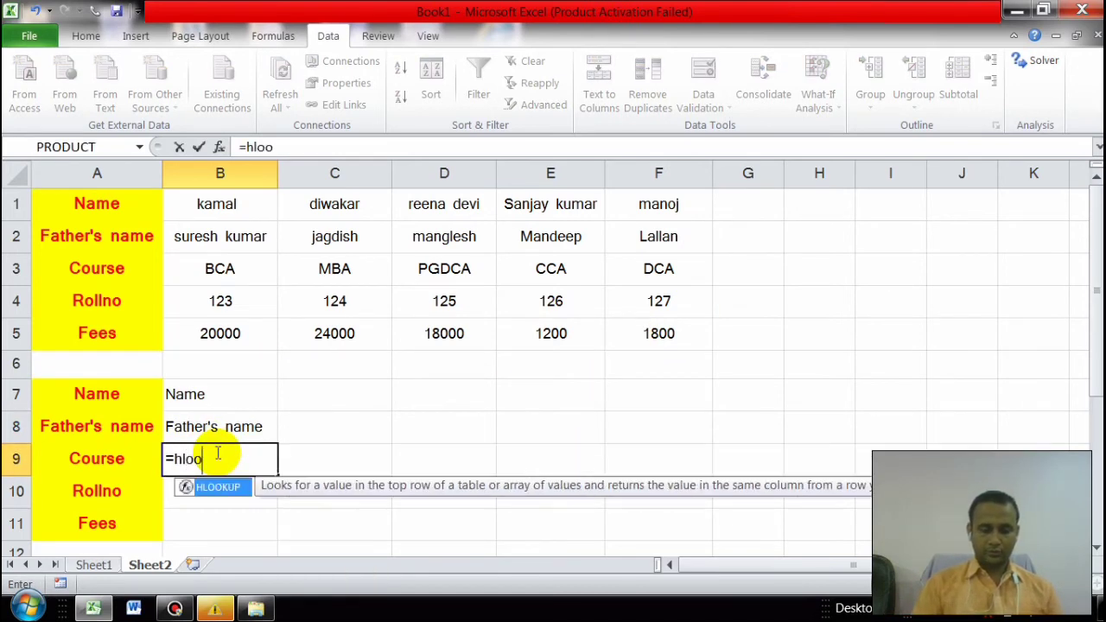
pyautogui.write('kup(')
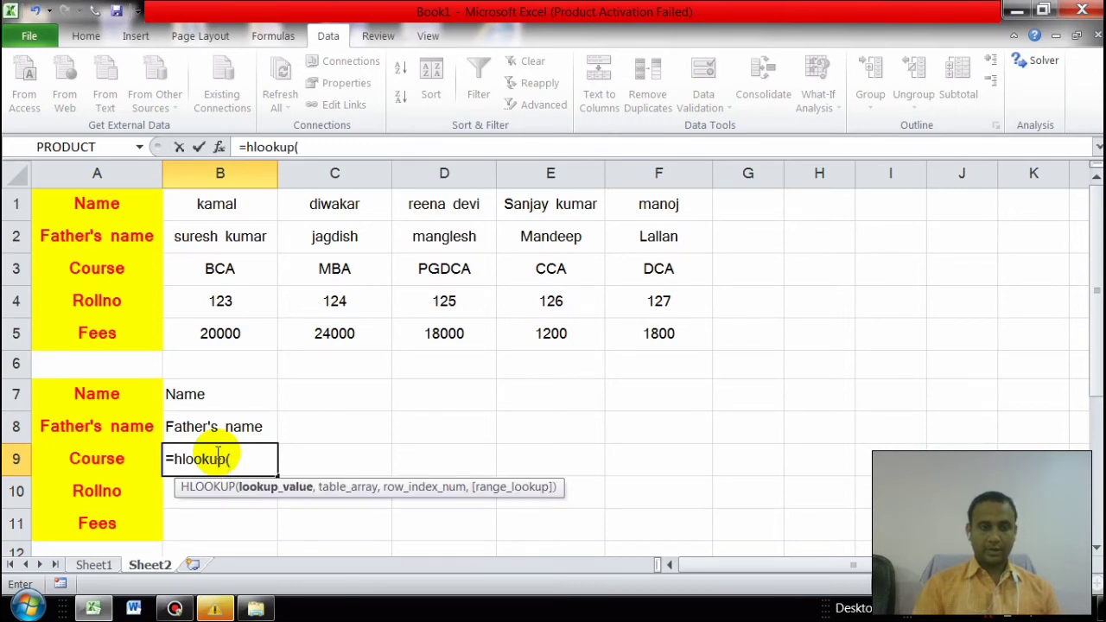
pyautogui.click(78, 403)
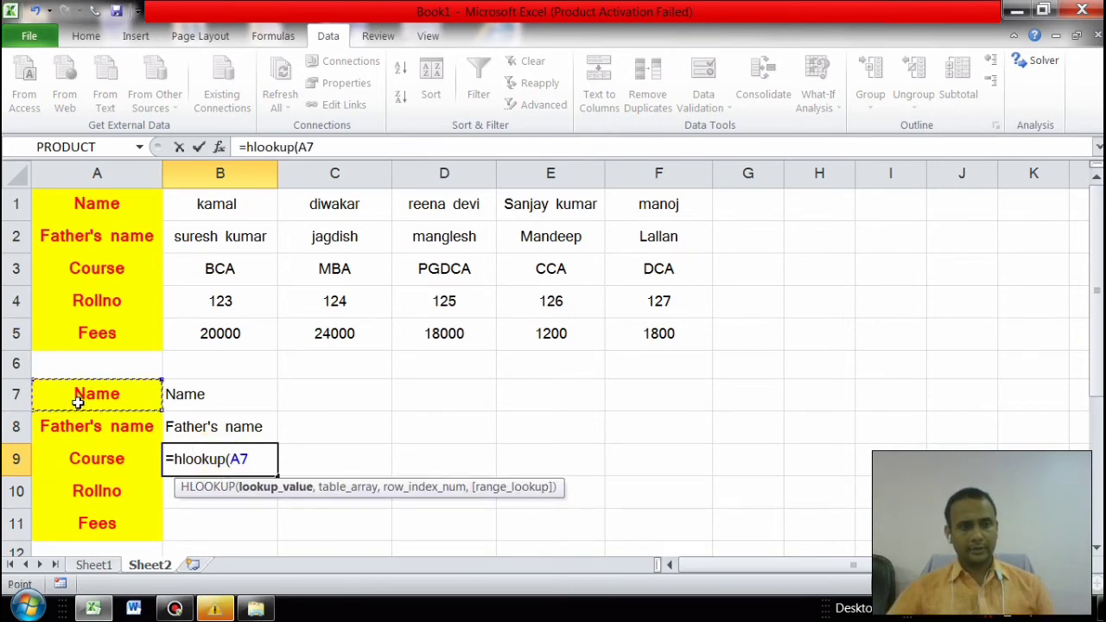
pyautogui.write(',')
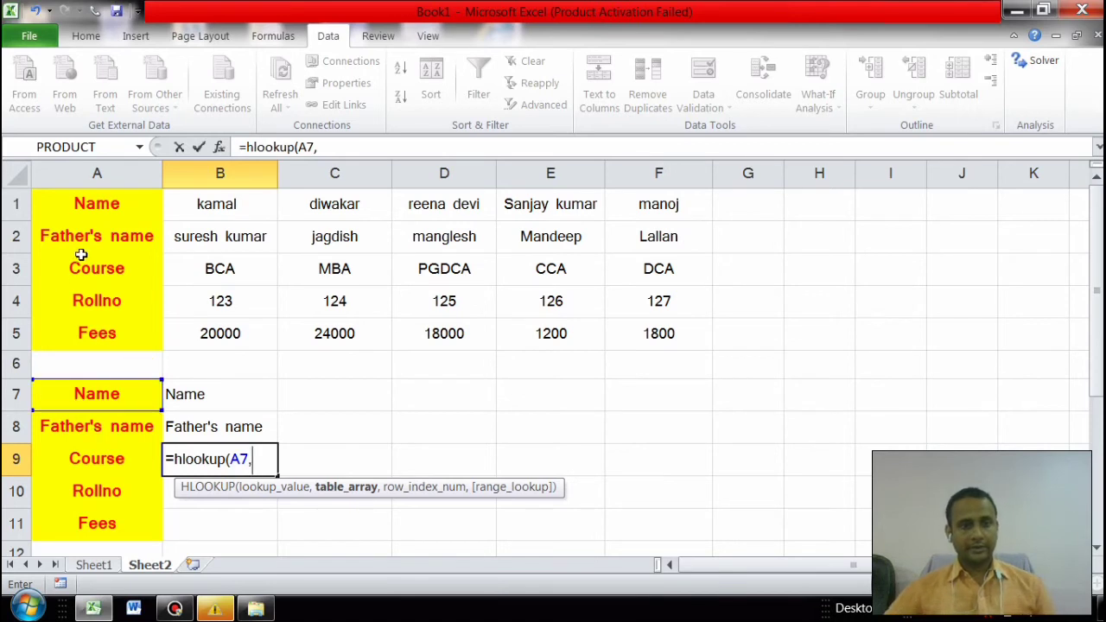
pyautogui.moveTo(78, 200); pyautogui.dragTo(640, 338)
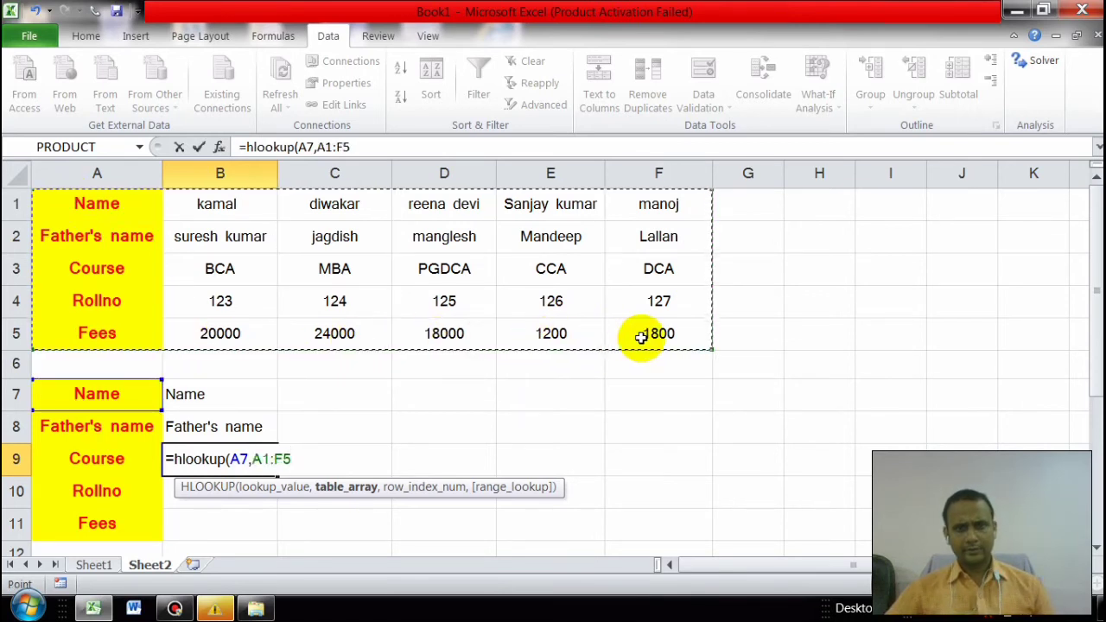
pyautogui.write(',')
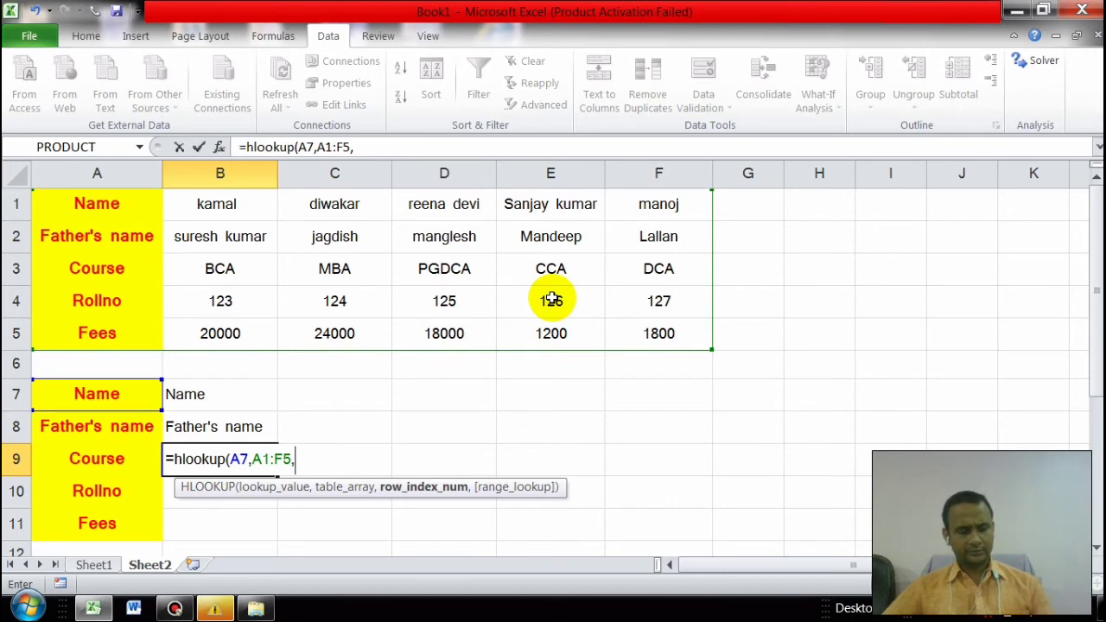
pyautogui.write('3,')
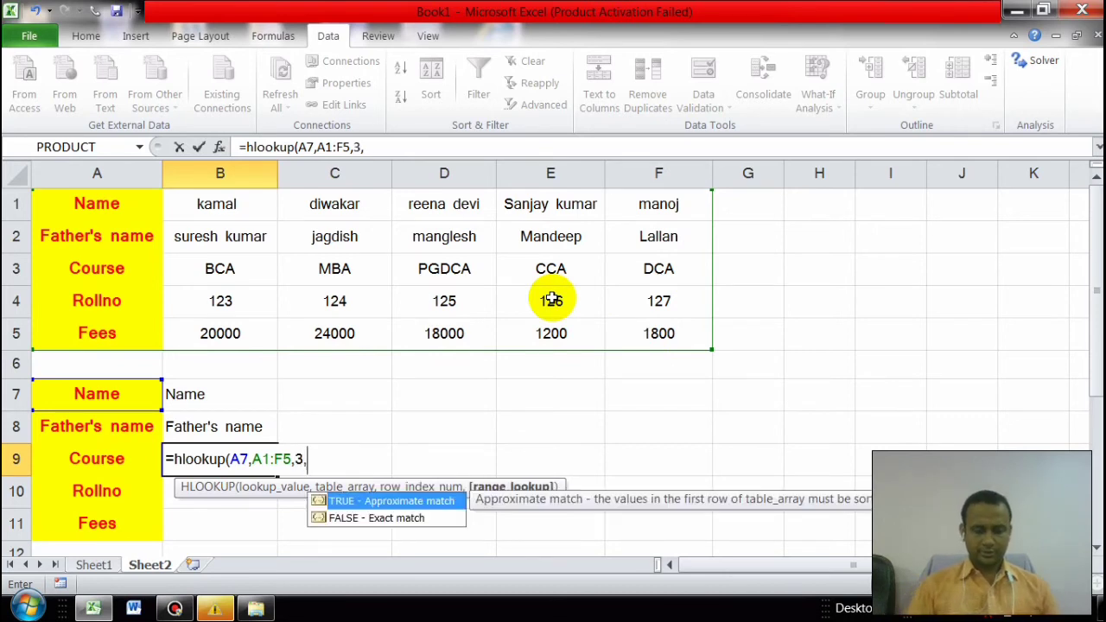
pyautogui.write('0)')
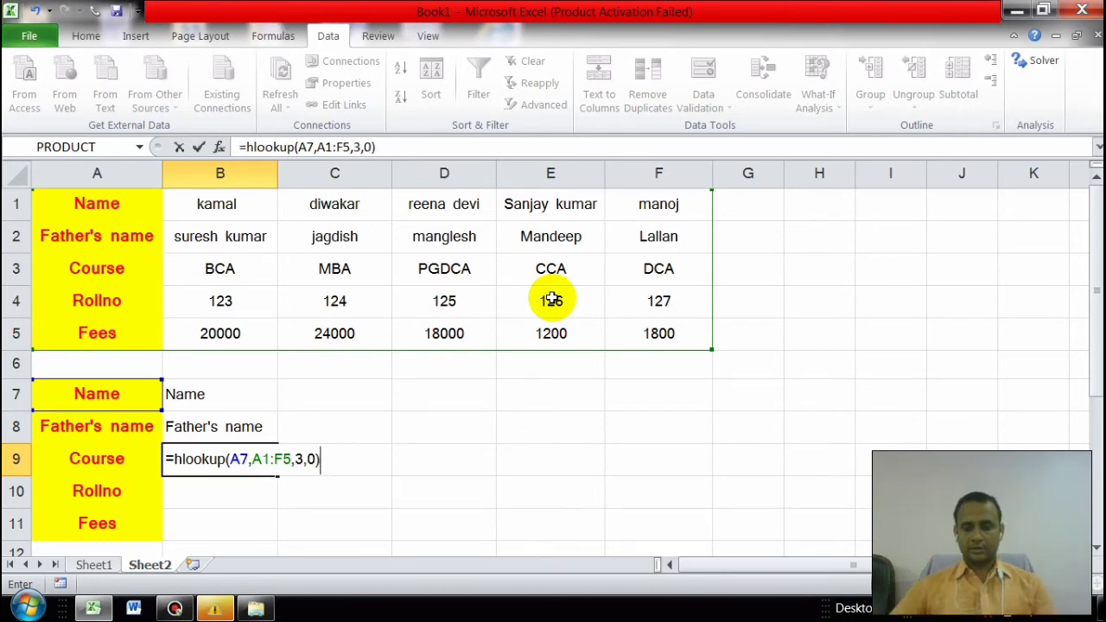
pyautogui.press('Return')
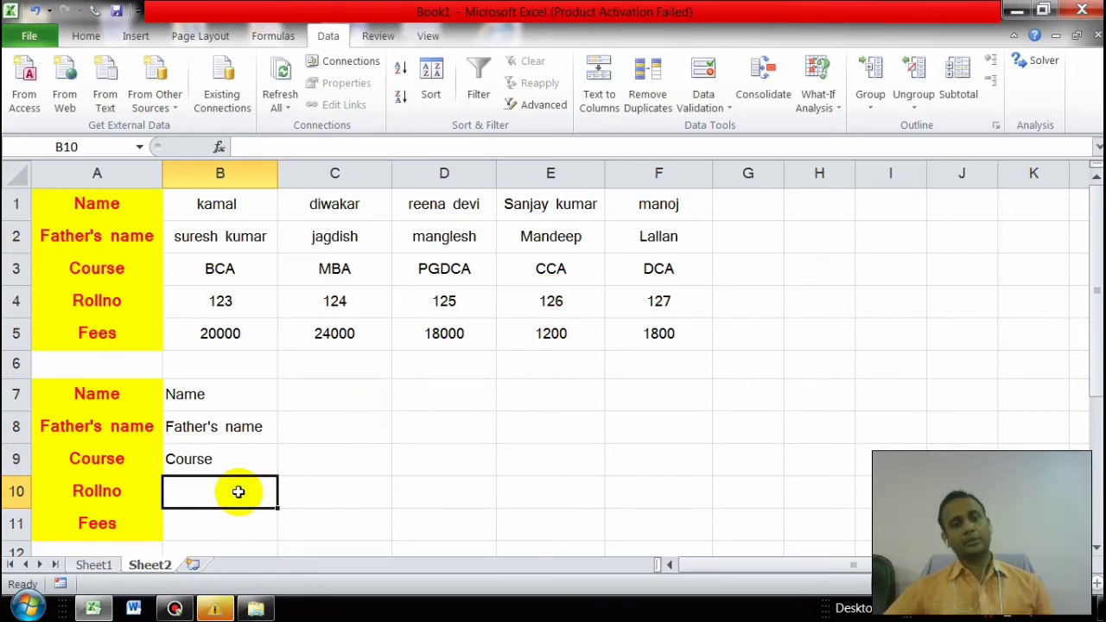
# Step: Enter the formula =HLOOKUP(A7,A1:F5,4,0) in cell B10 to look up the roll number, filling in the function's arguments
pyautogui.write('=h')
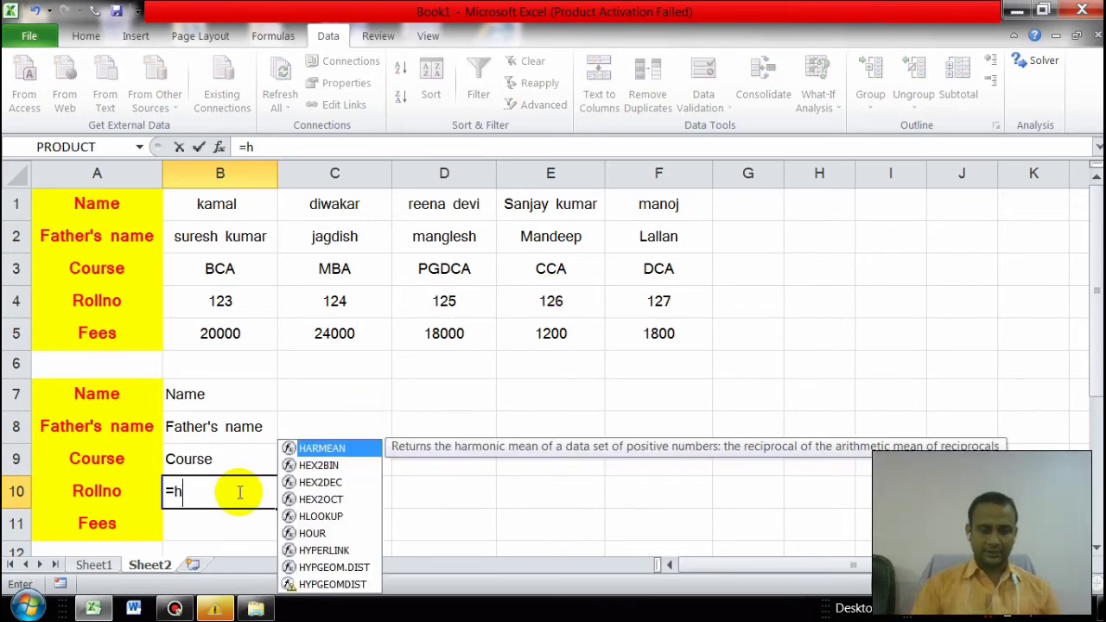
pyautogui.write('lookup')
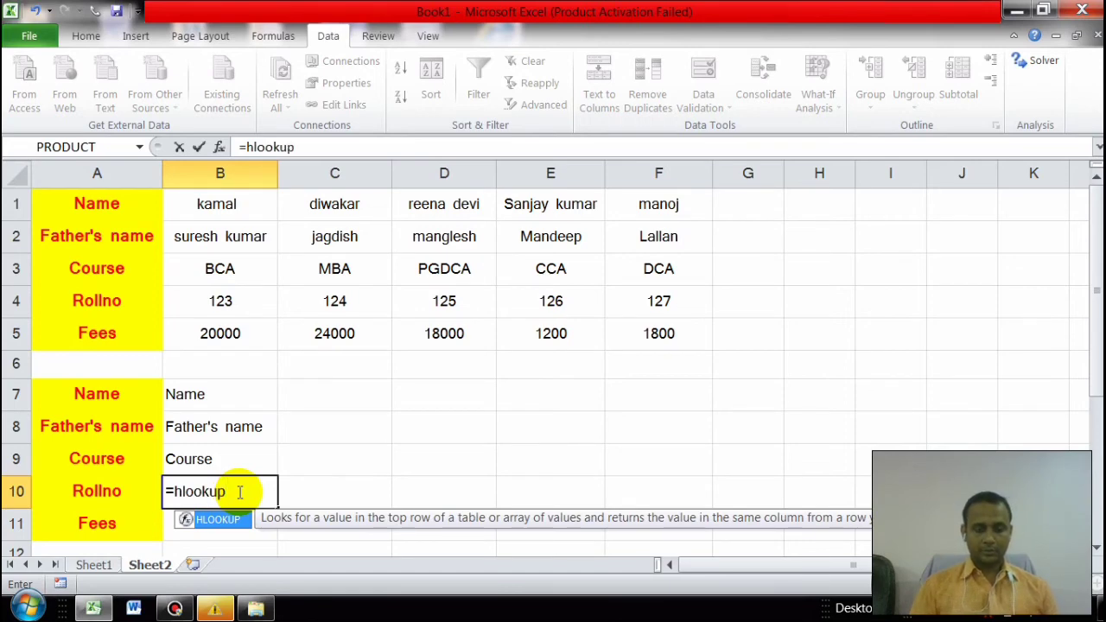
pyautogui.hotkey('ctrl', 'a')
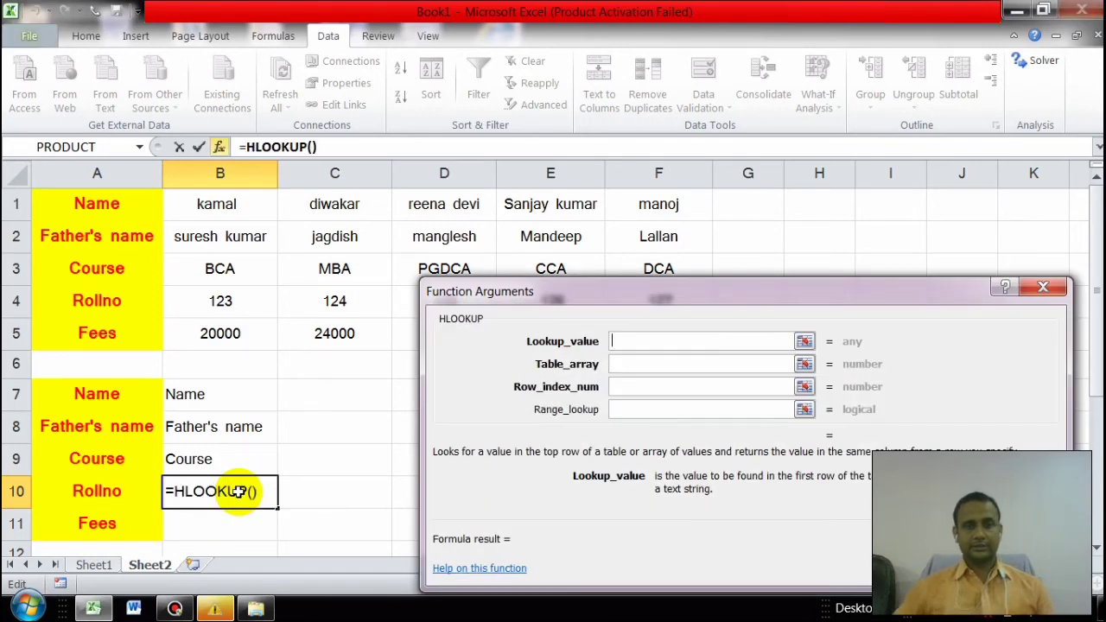
pyautogui.click(101, 398)
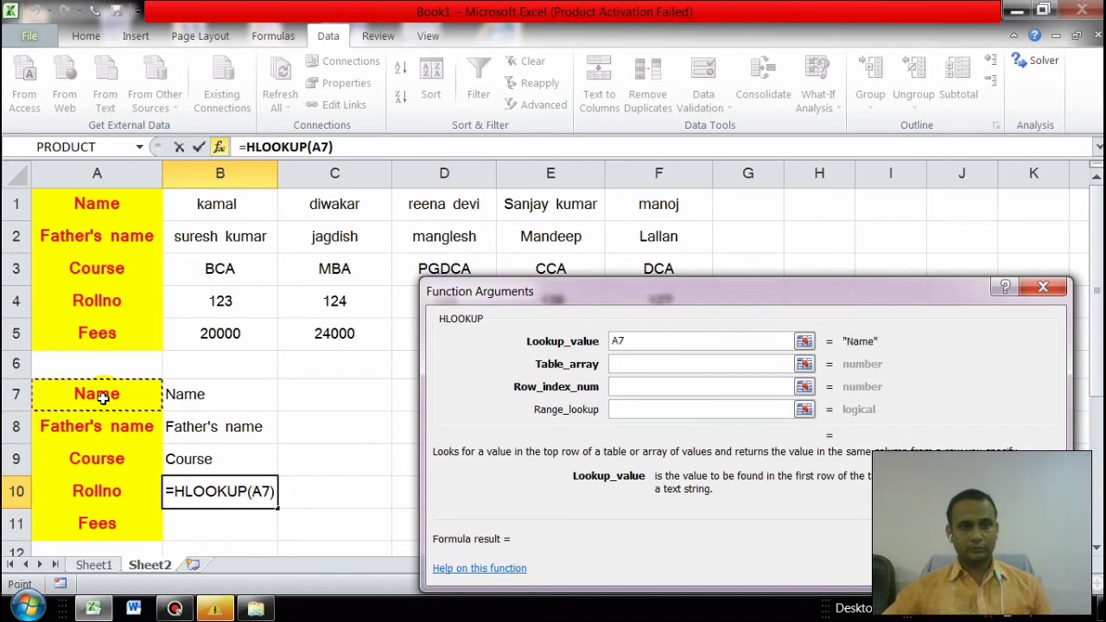
pyautogui.click(615, 364)
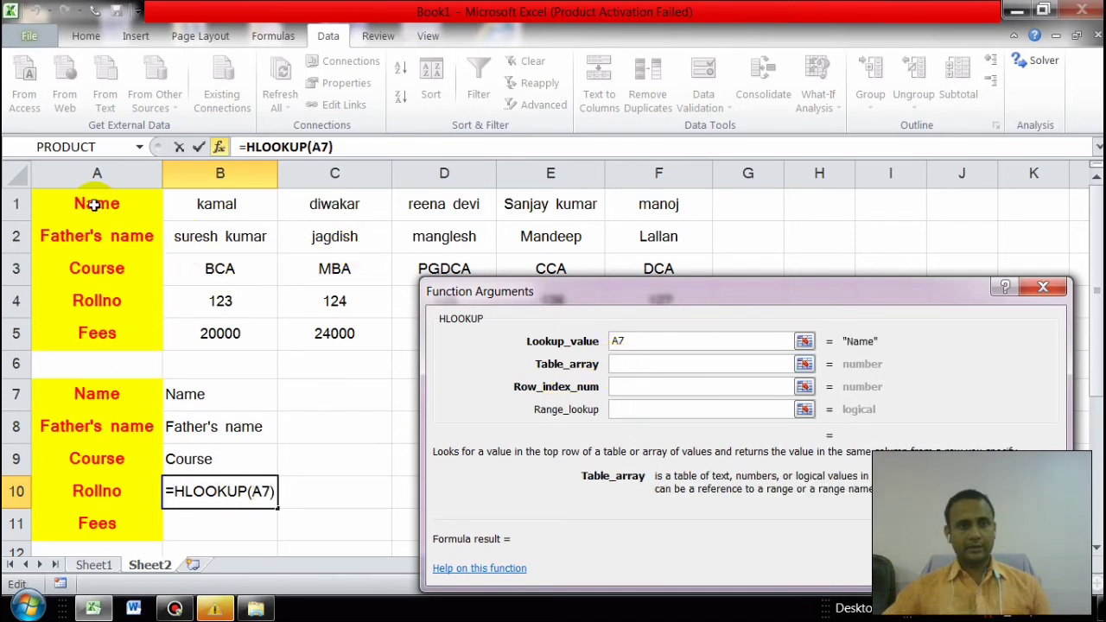
pyautogui.moveTo(93, 197); pyautogui.dragTo(631, 348)
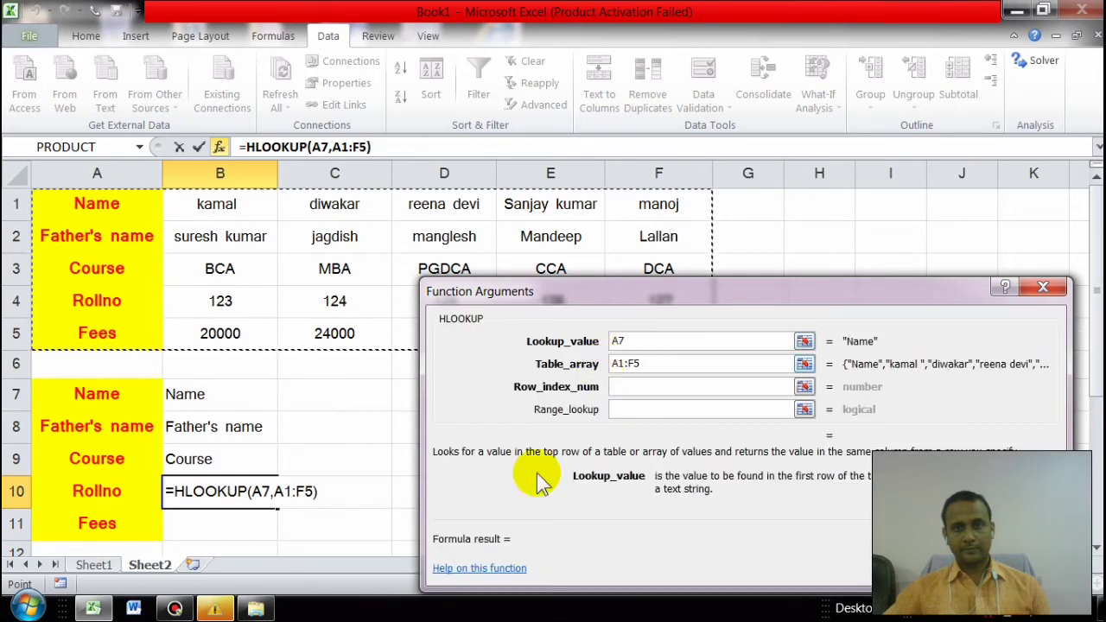
pyautogui.click(622, 389)
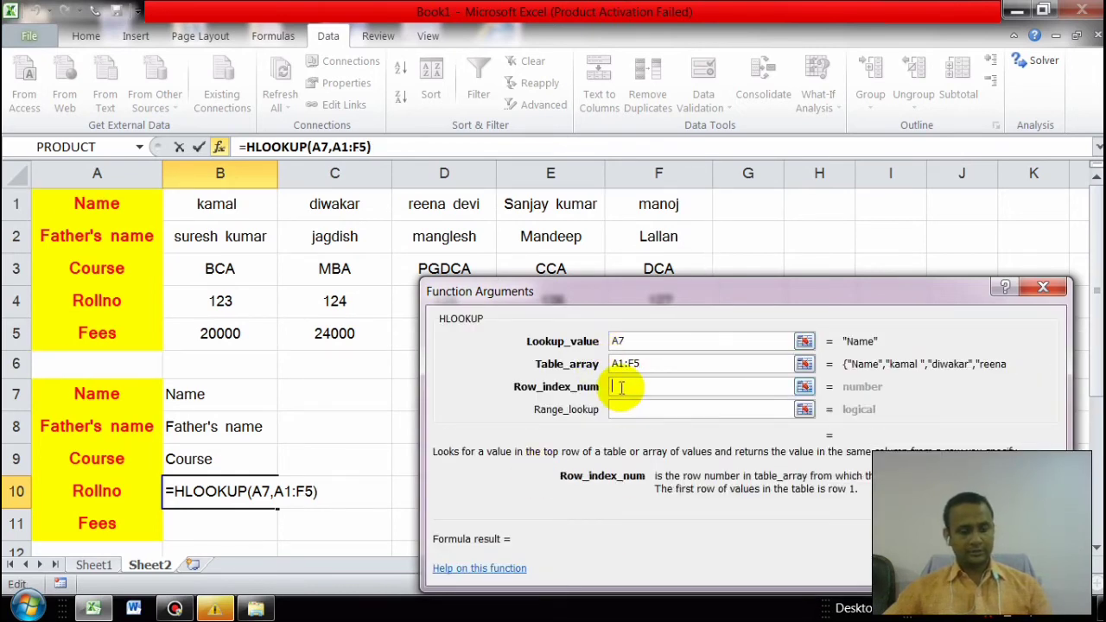
pyautogui.write('4')
pyautogui.click(624, 409)
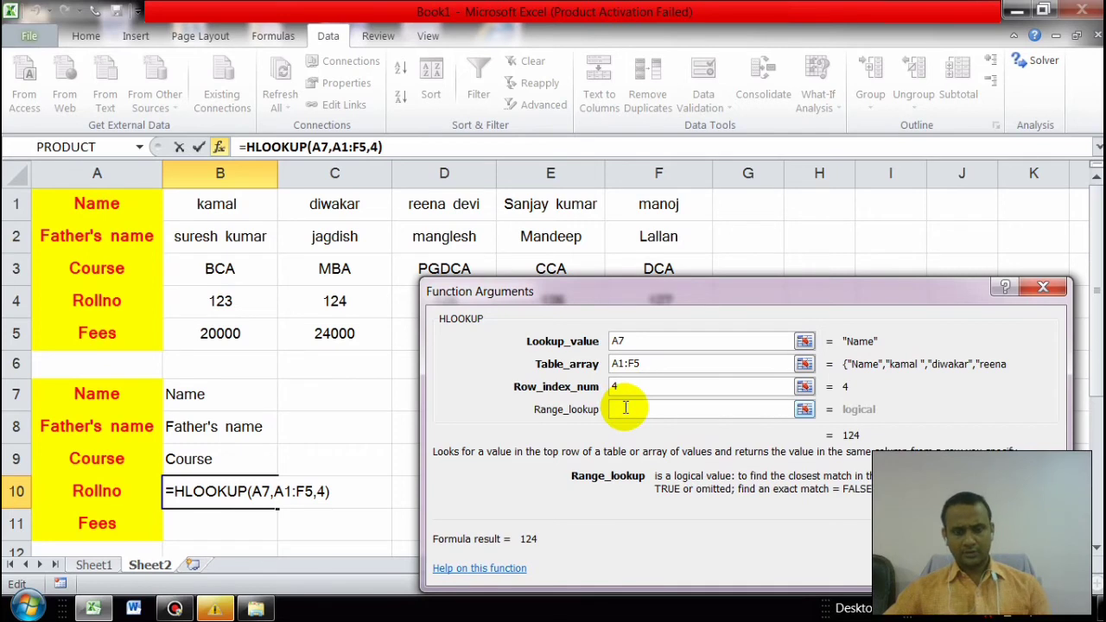
pyautogui.write('0')
pyautogui.press('Return')
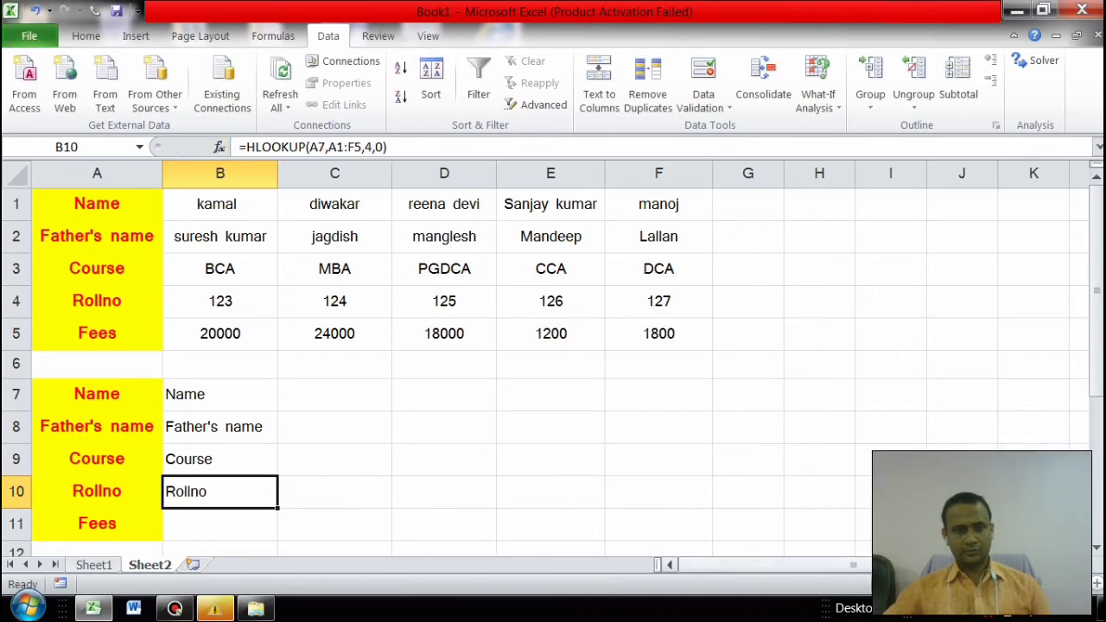
# Step: Enter the formula =HLOOKUP(A7,A1:F5,5,0) in cell B11 to look up the fees, filling in the function's arguments
pyautogui.click(179, 523)
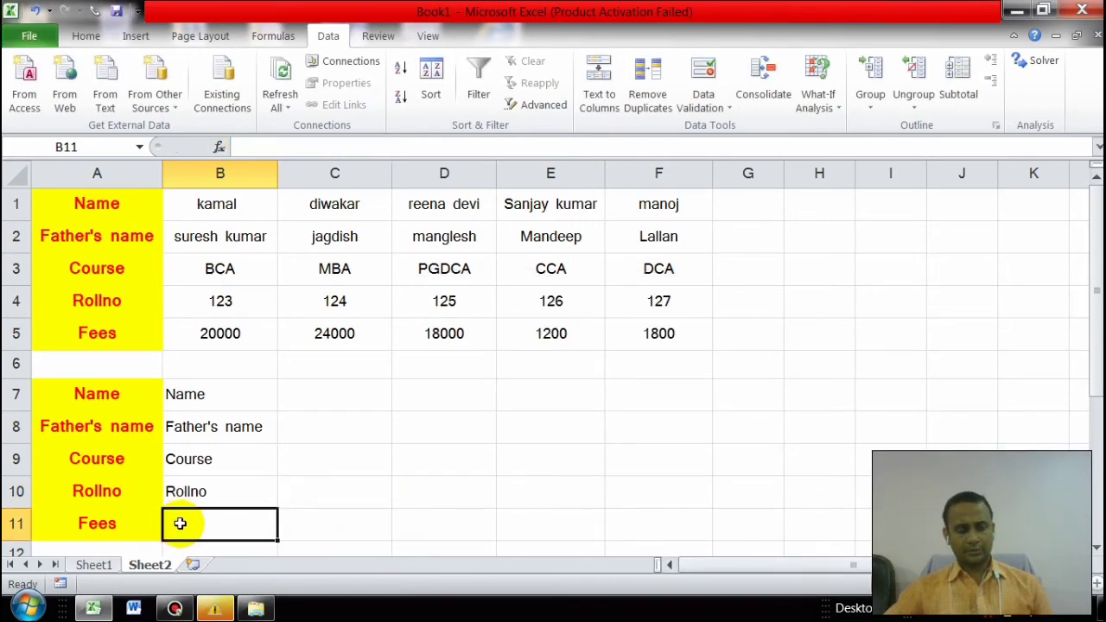
pyautogui.write('=hloo')
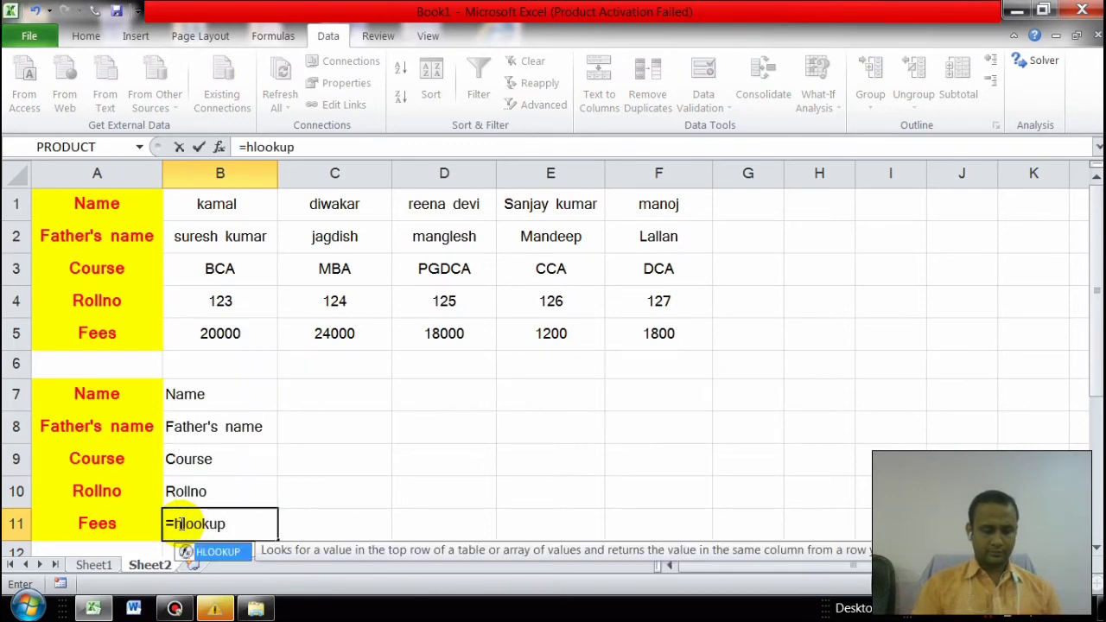
pyautogui.write('kup')
pyautogui.hotkey('ctrl', 'a')
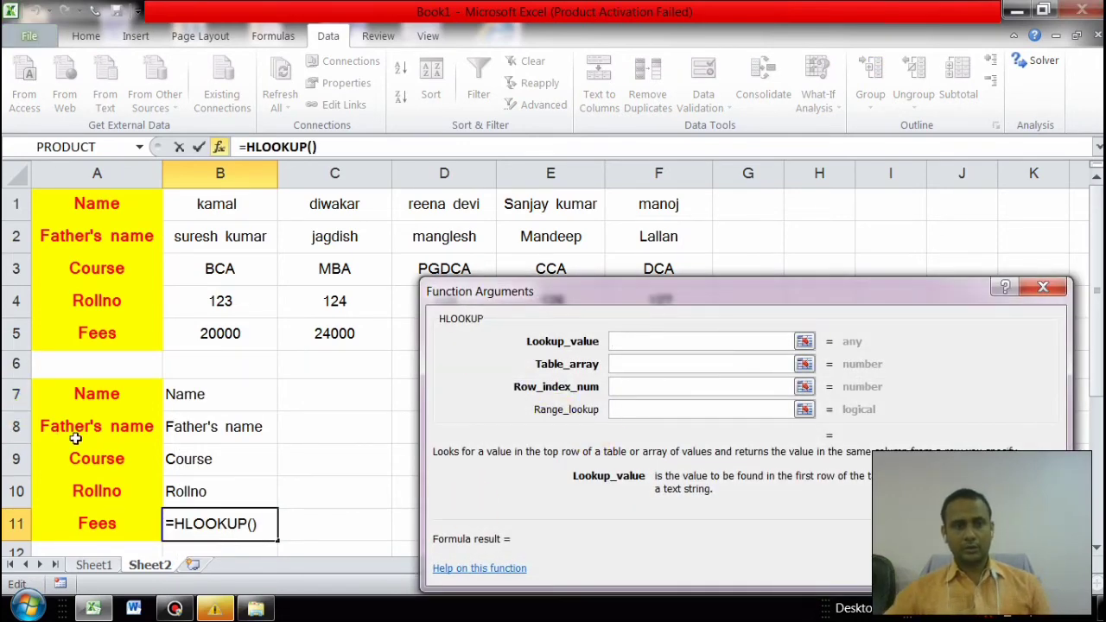
pyautogui.click(99, 399)
pyautogui.click(637, 365)
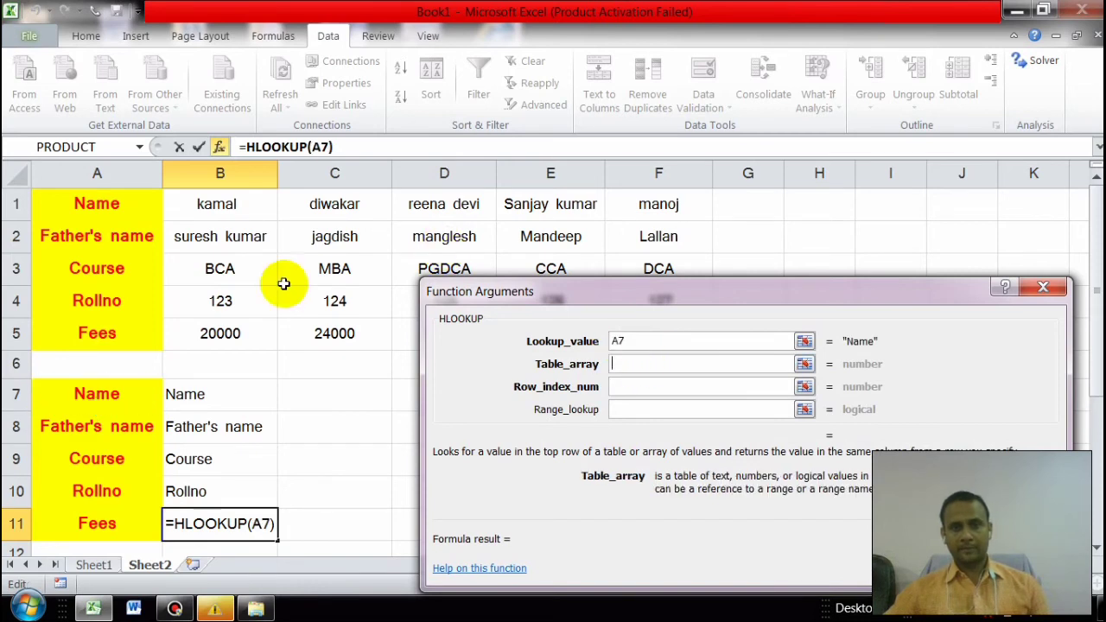
pyautogui.moveTo(92, 204); pyautogui.dragTo(657, 344)
pyautogui.click(619, 388)
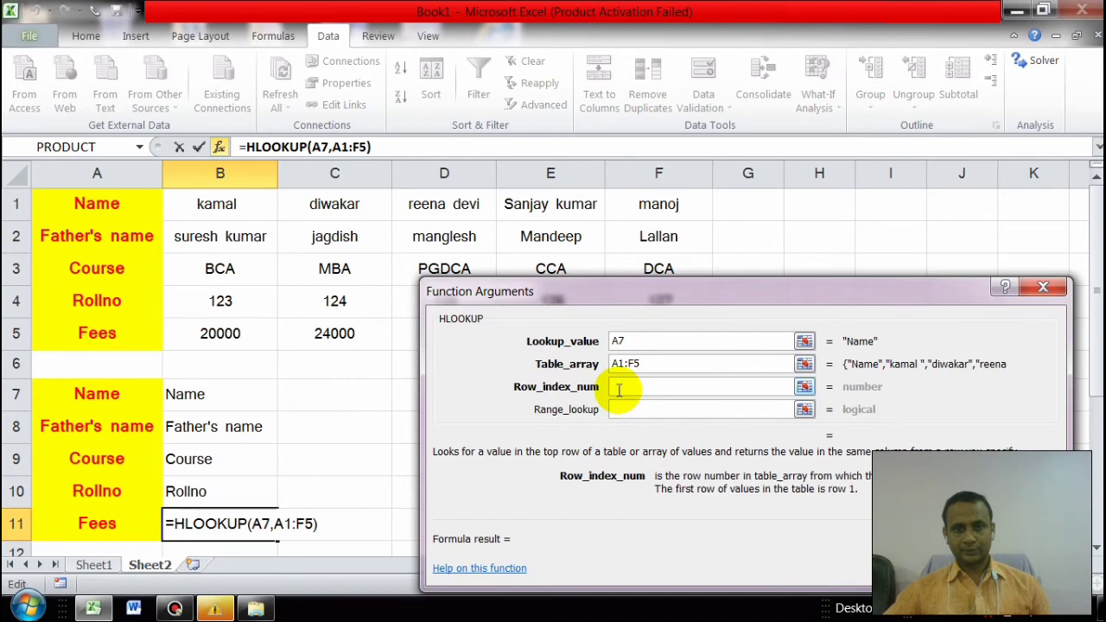
pyautogui.write('4')
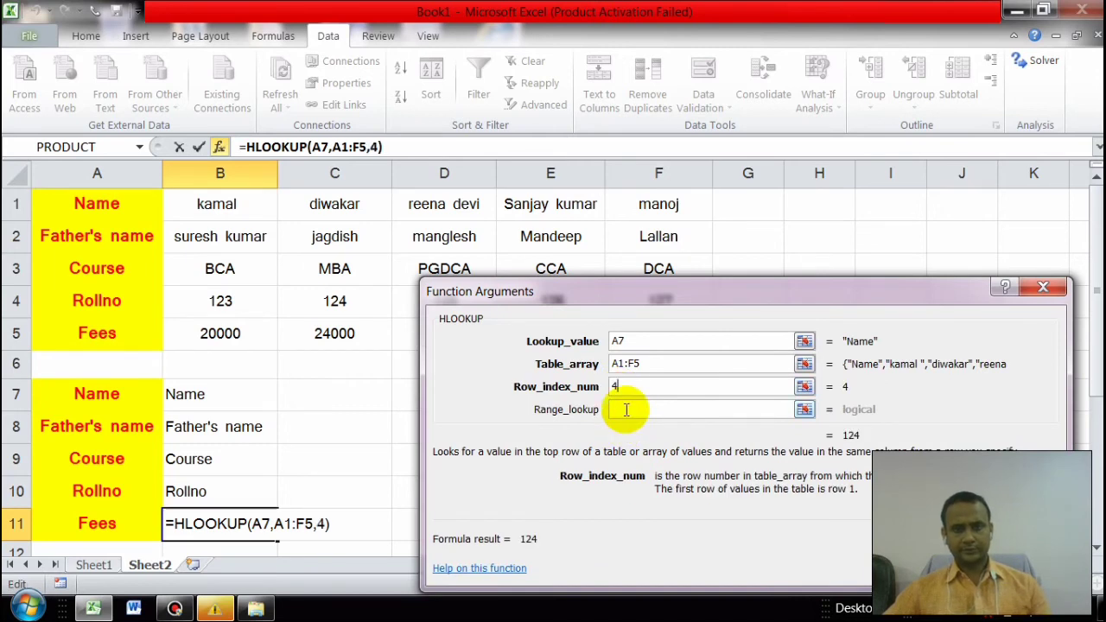
pyautogui.click(626, 409)
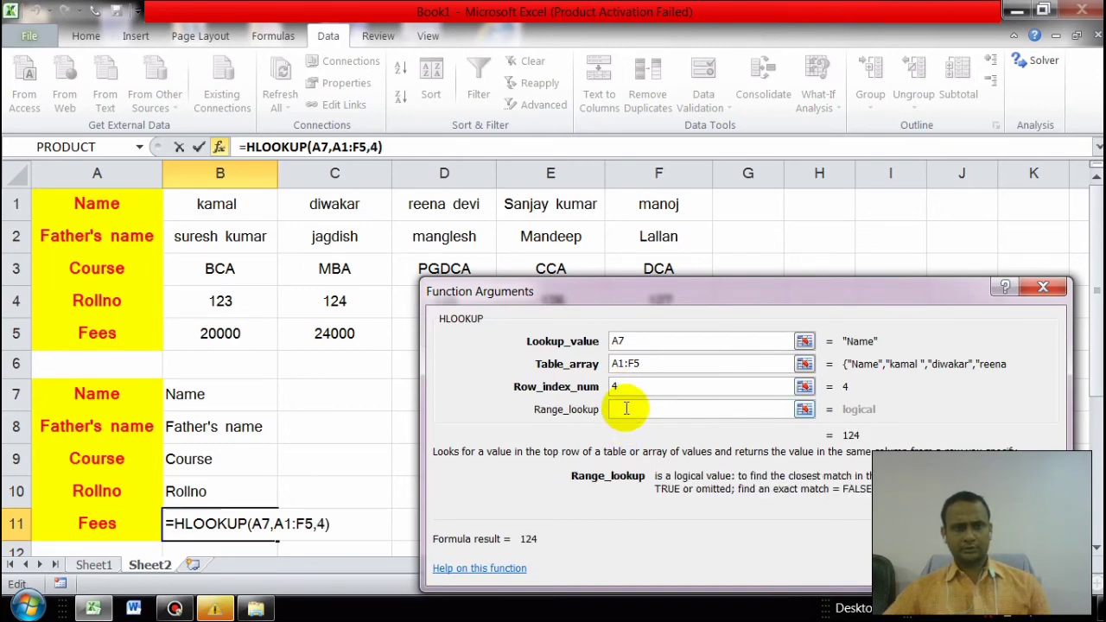
pyautogui.click(633, 387)
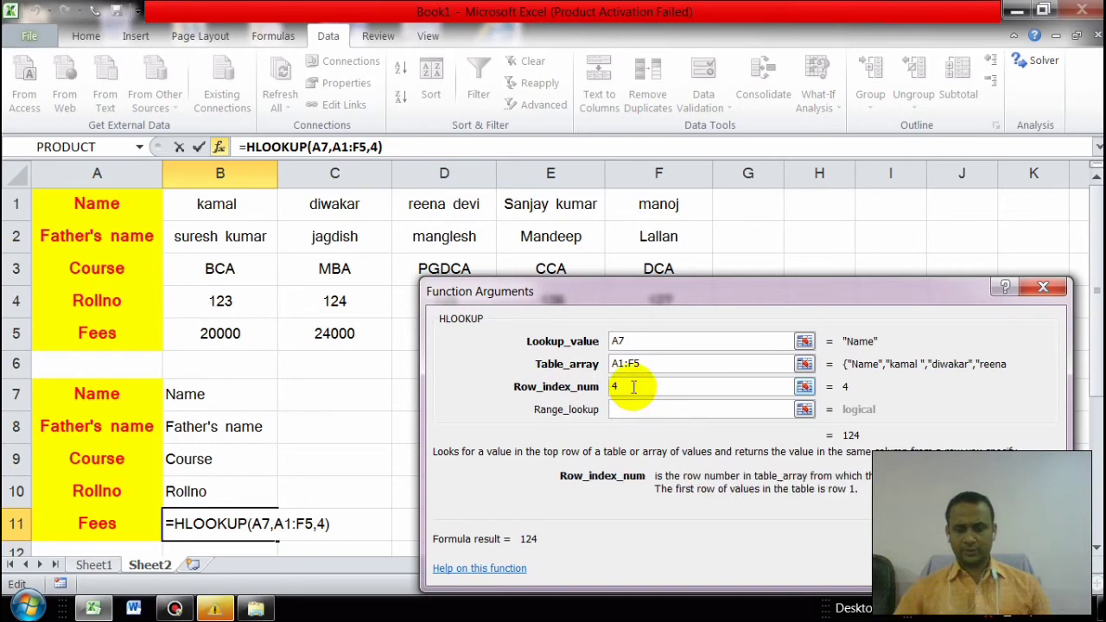
pyautogui.press('BackSpace')
pyautogui.write('5')
pyautogui.click(630, 410)
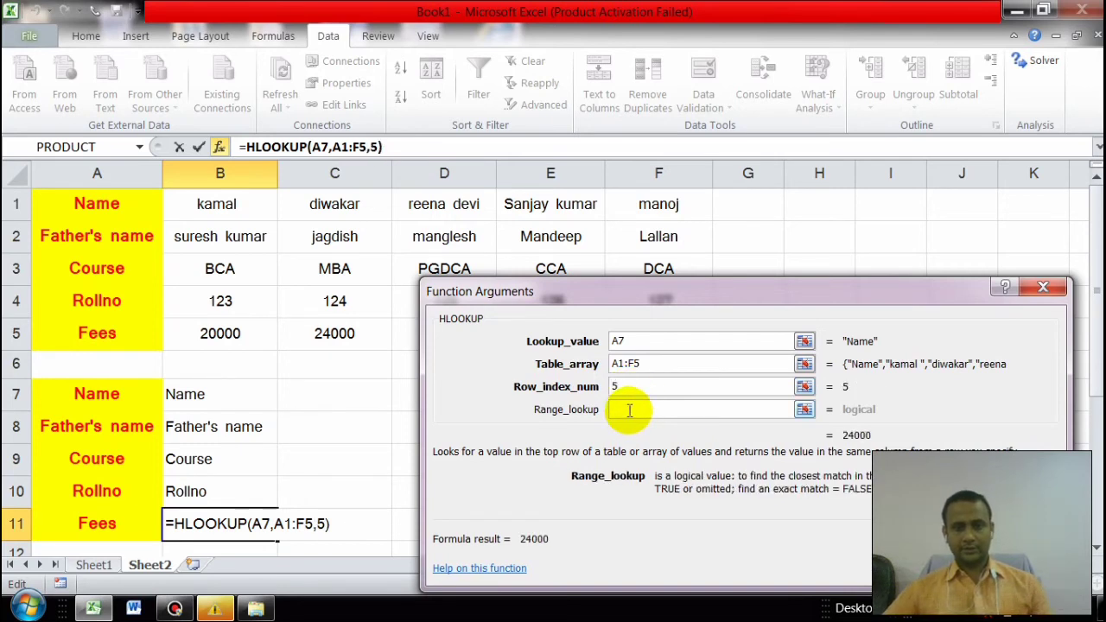
pyautogui.write('0')
pyautogui.click(849, 568)
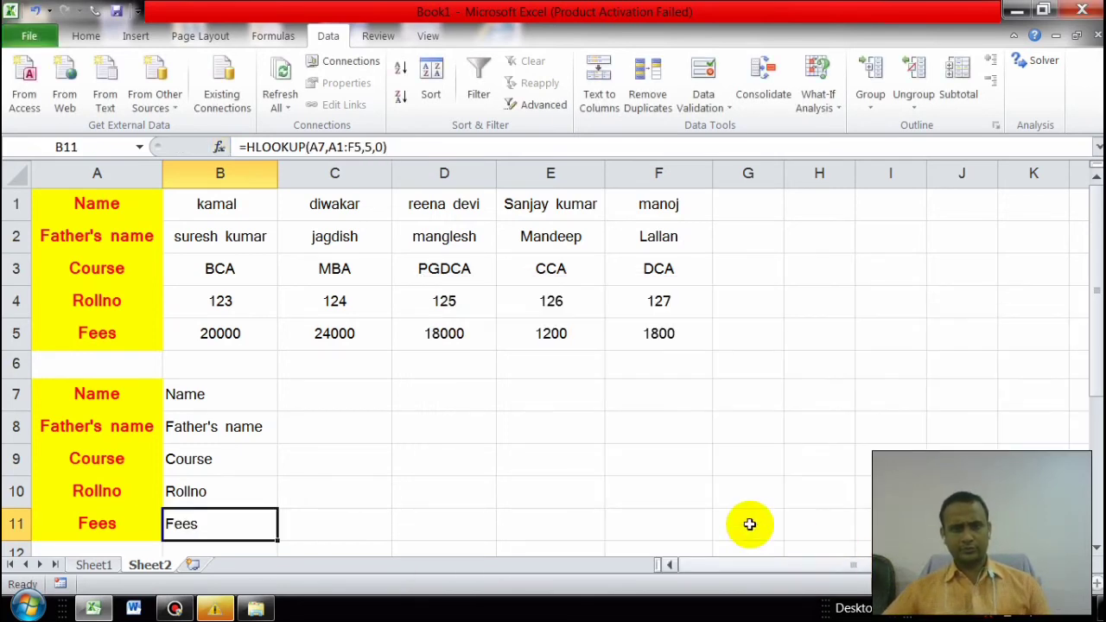
# Step: Choose the student name from cell D1 in the dropdown list of cell A7
pyautogui.click(507, 468)
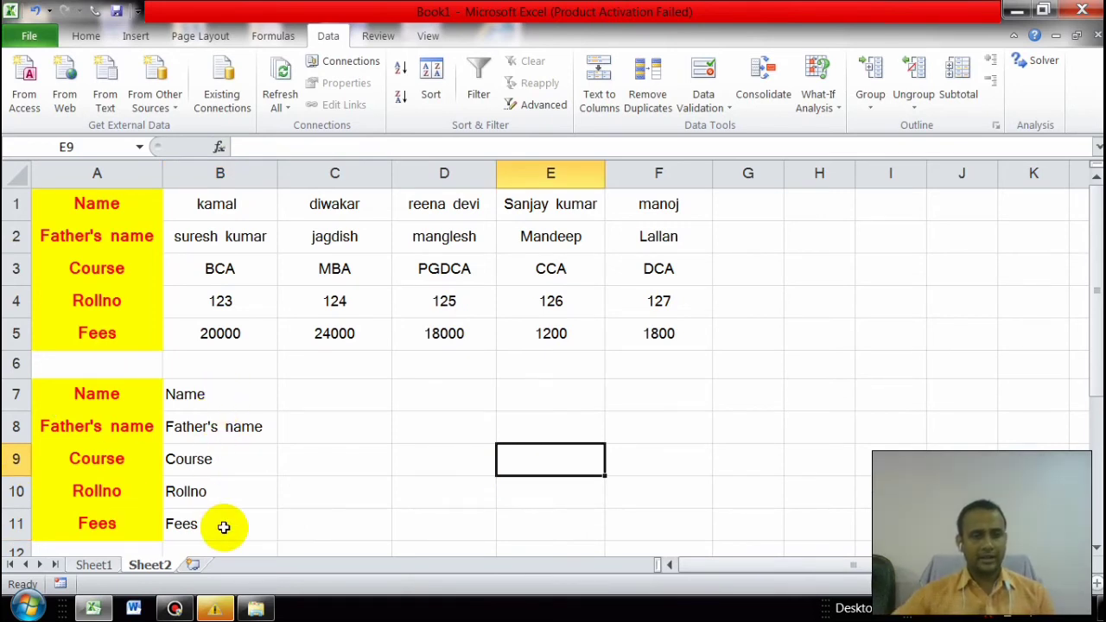
pyautogui.click(93, 395)
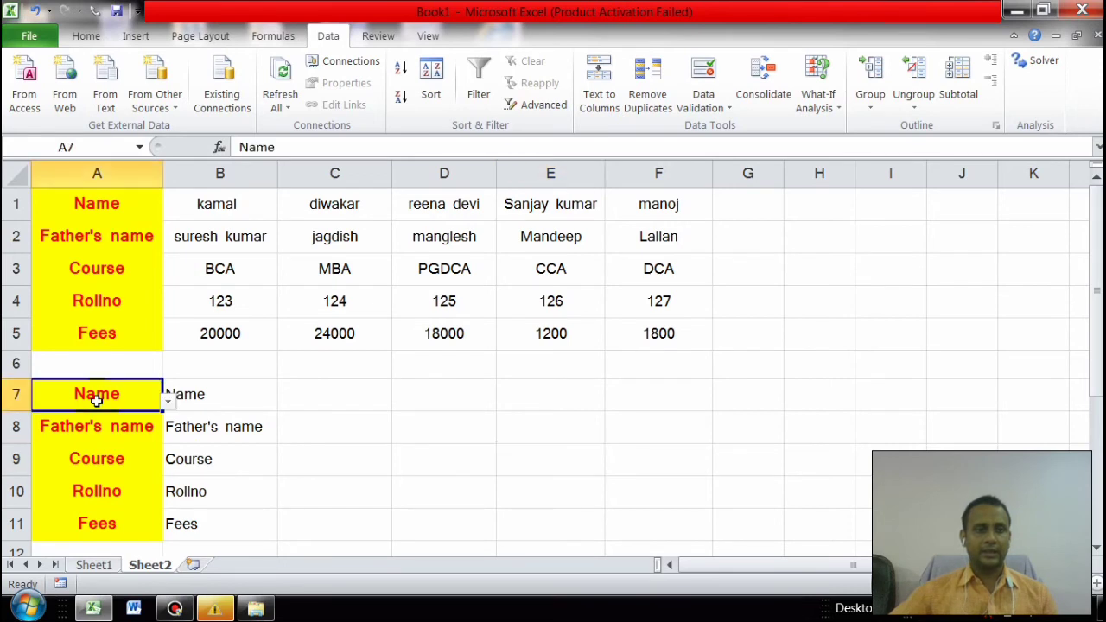
pyautogui.click(169, 401)
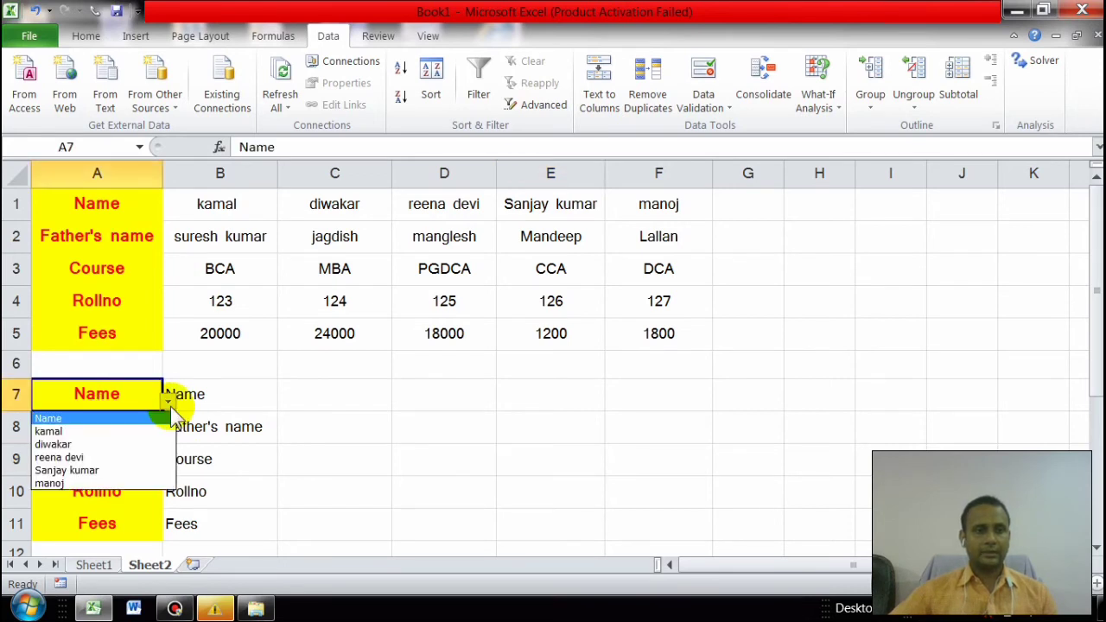
pyautogui.click(87, 457)
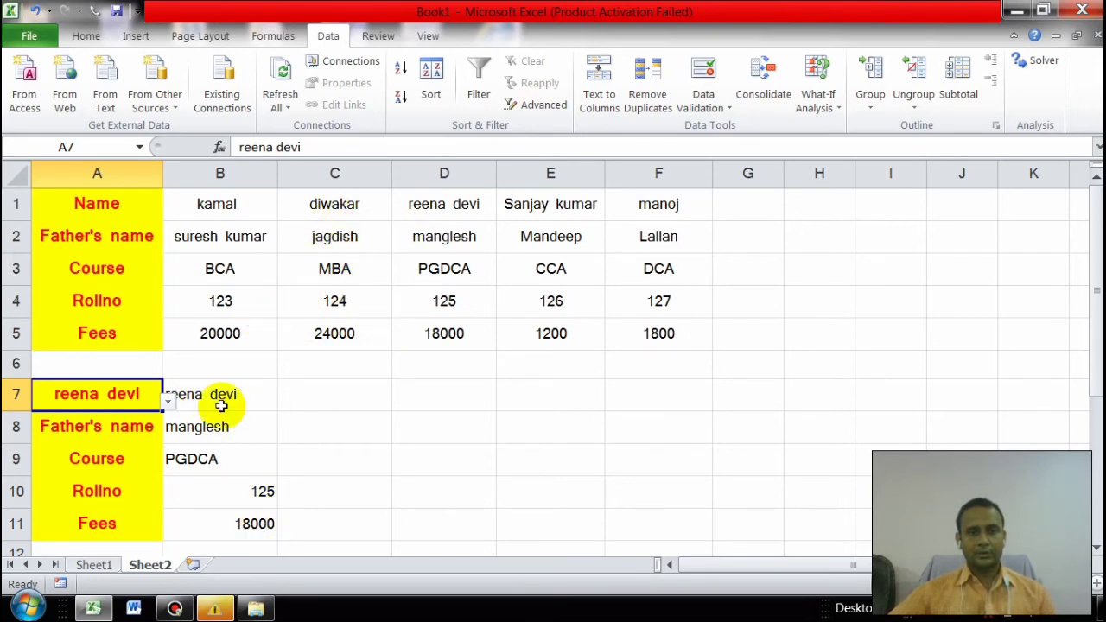
# Step: Center the contents of the lookup result range B7:F11 horizontally
pyautogui.click(193, 390)
pyautogui.moveTo(197, 399); pyautogui.dragTo(613, 536)
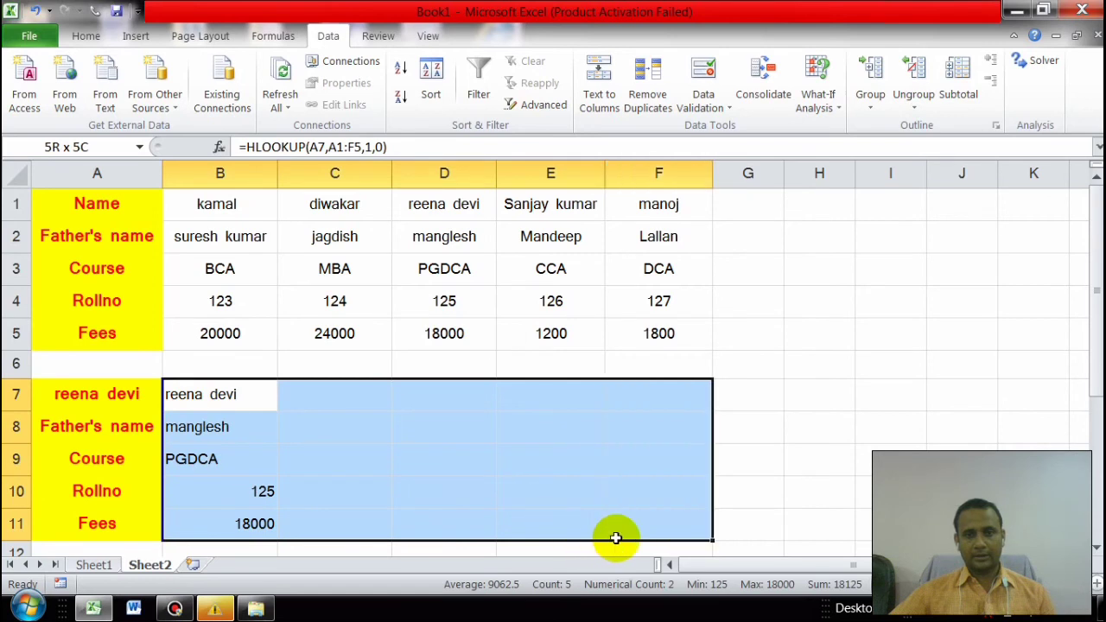
pyautogui.click(87, 36)
pyautogui.click(307, 97)
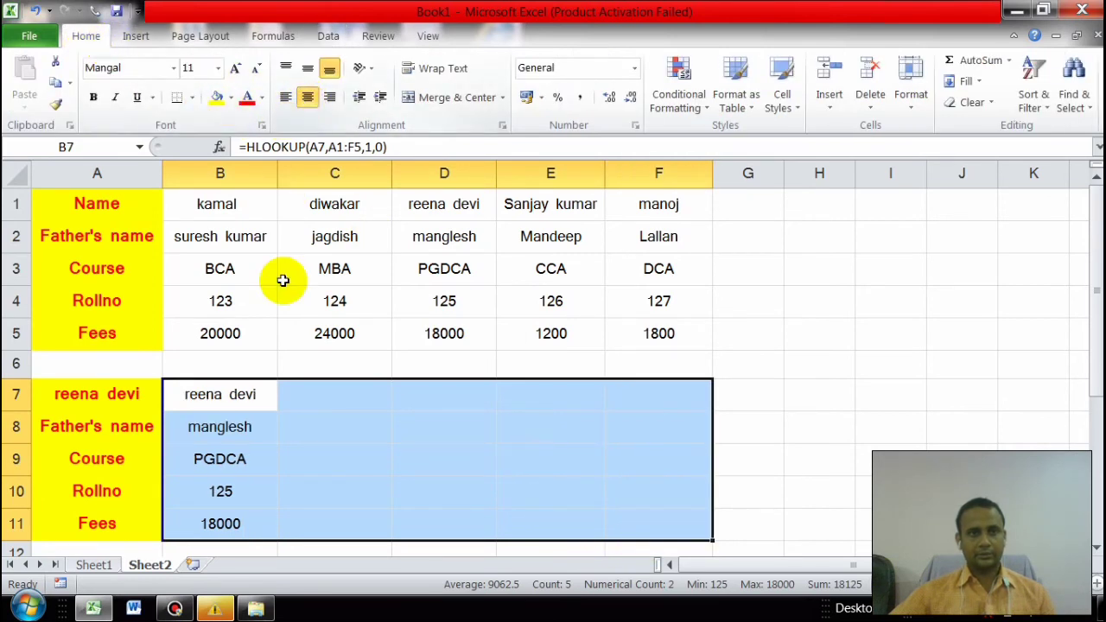
pyautogui.click(257, 492)
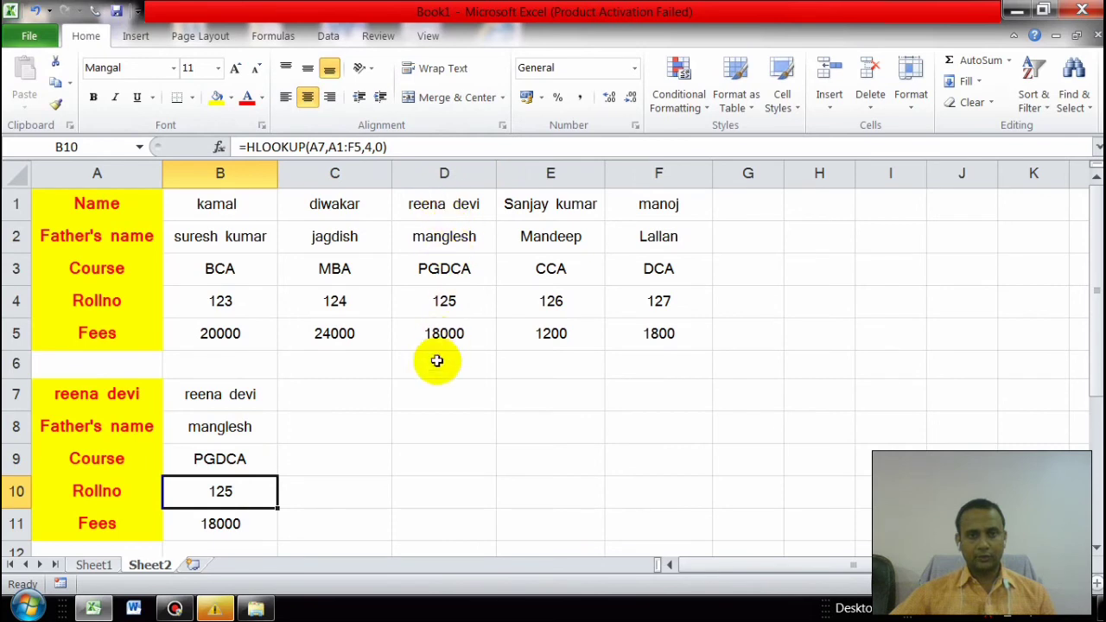
# Step: Choose the student name from cell F1 in the dropdown list of cell A7
pyautogui.click(218, 391)
pyautogui.click(98, 397)
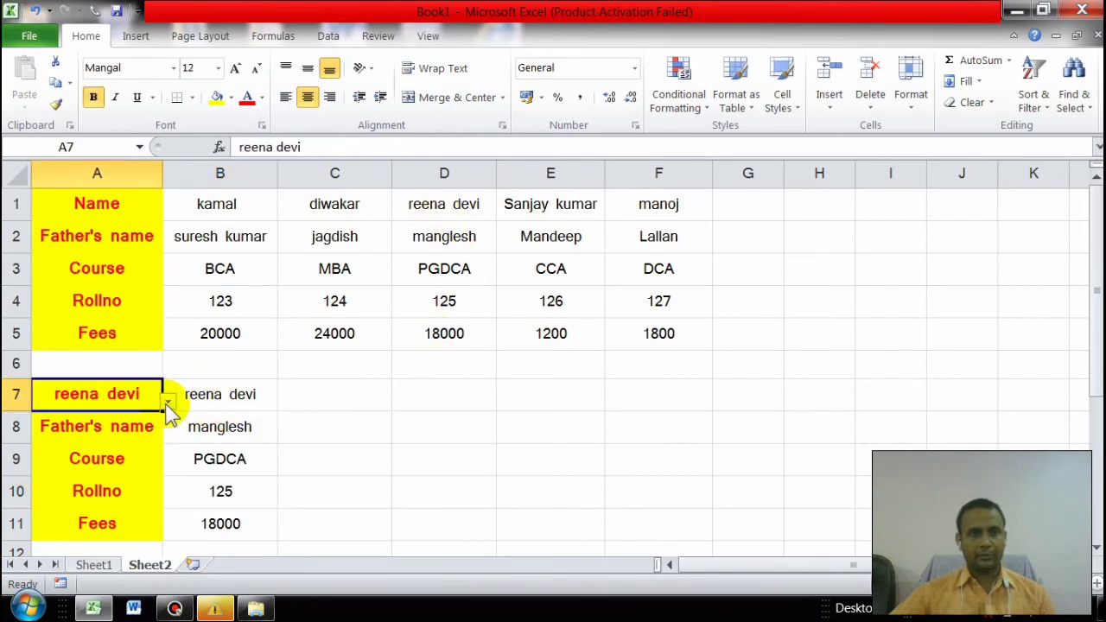
pyautogui.click(167, 400)
pyautogui.click(106, 484)
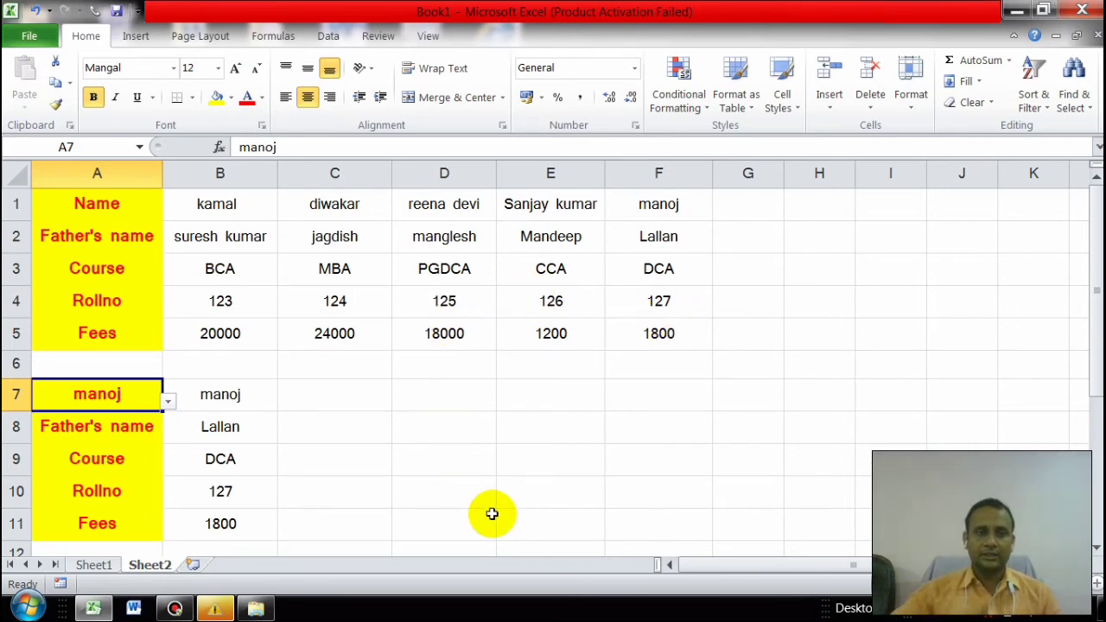
# Step: Enter the formula =HLOOKUP(D1,A1:F5,4,0) in cell E7 to look up the roll number of the student in D1
pyautogui.click(542, 403)
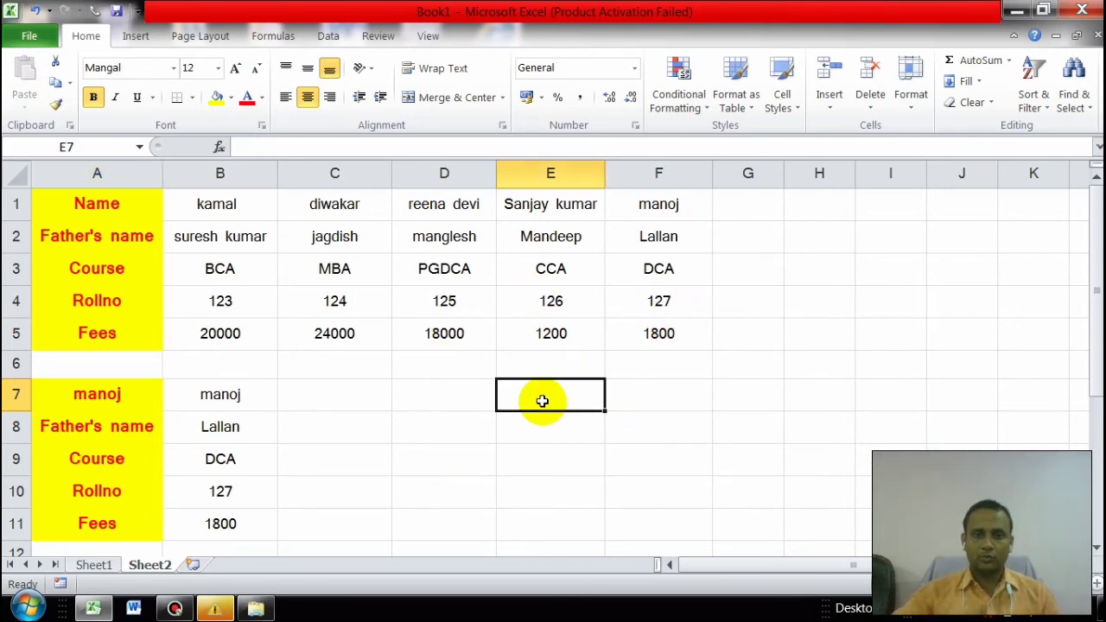
pyautogui.write('=')
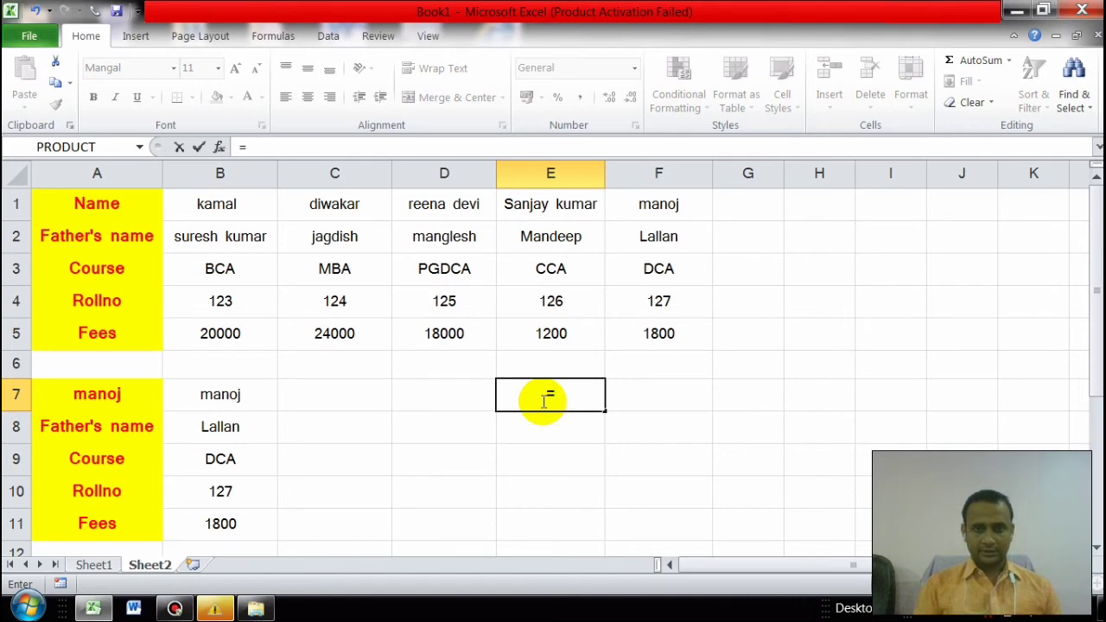
pyautogui.write('hlooku')
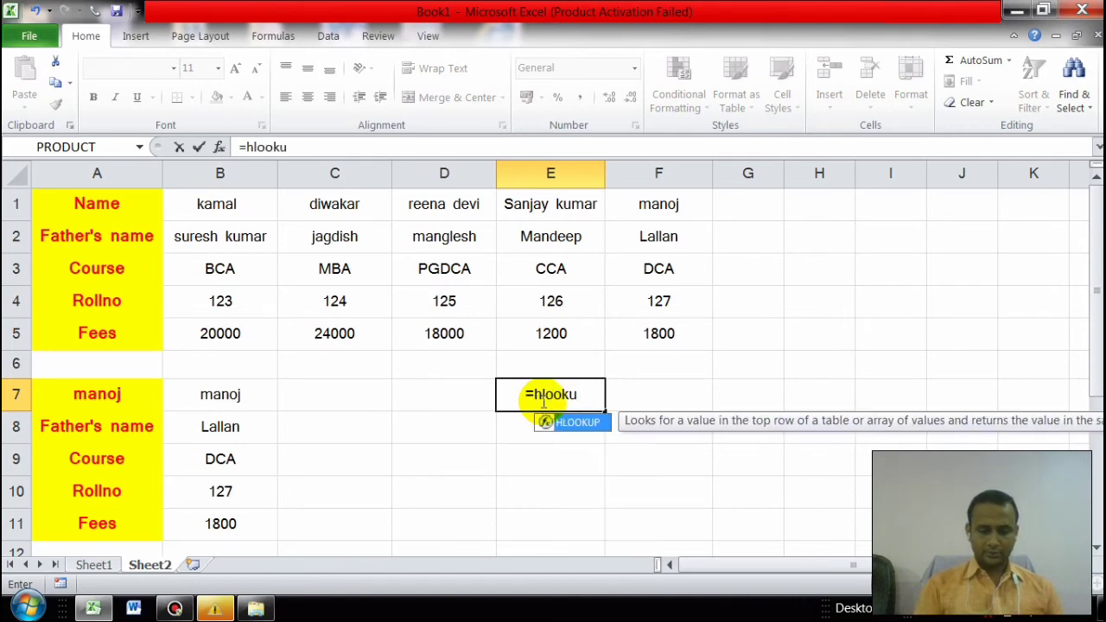
pyautogui.write('p(')
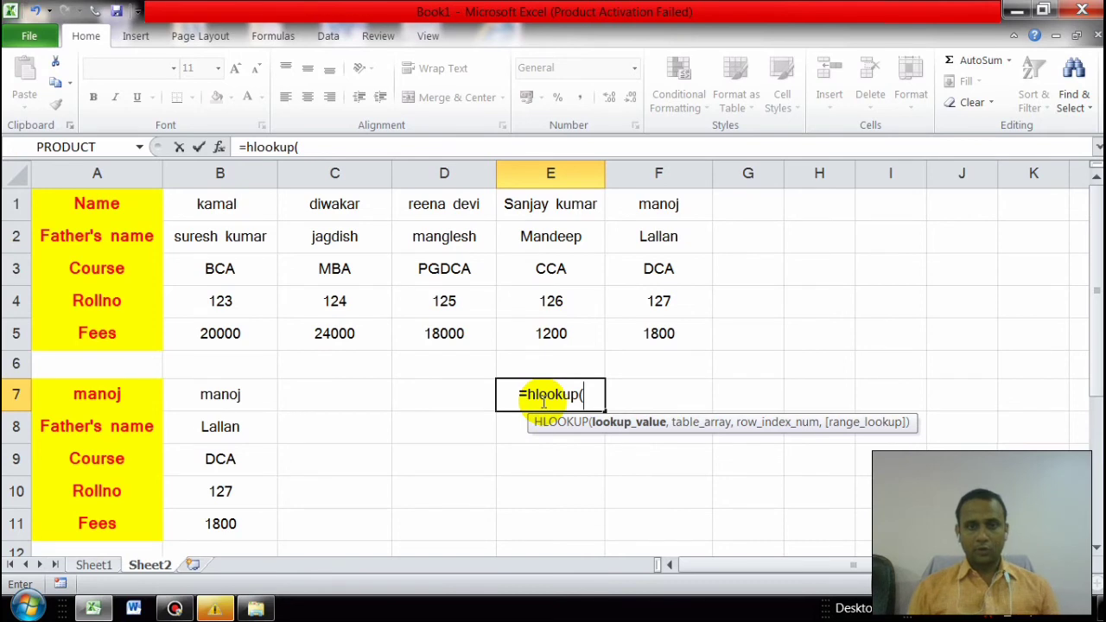
pyautogui.click(440, 209)
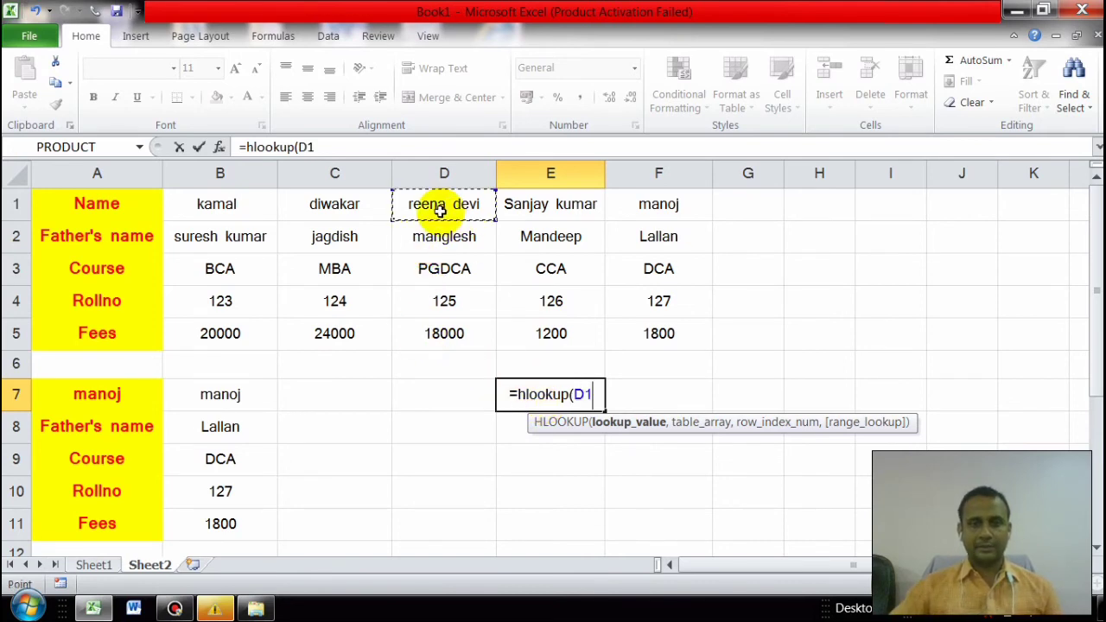
pyautogui.write(',')
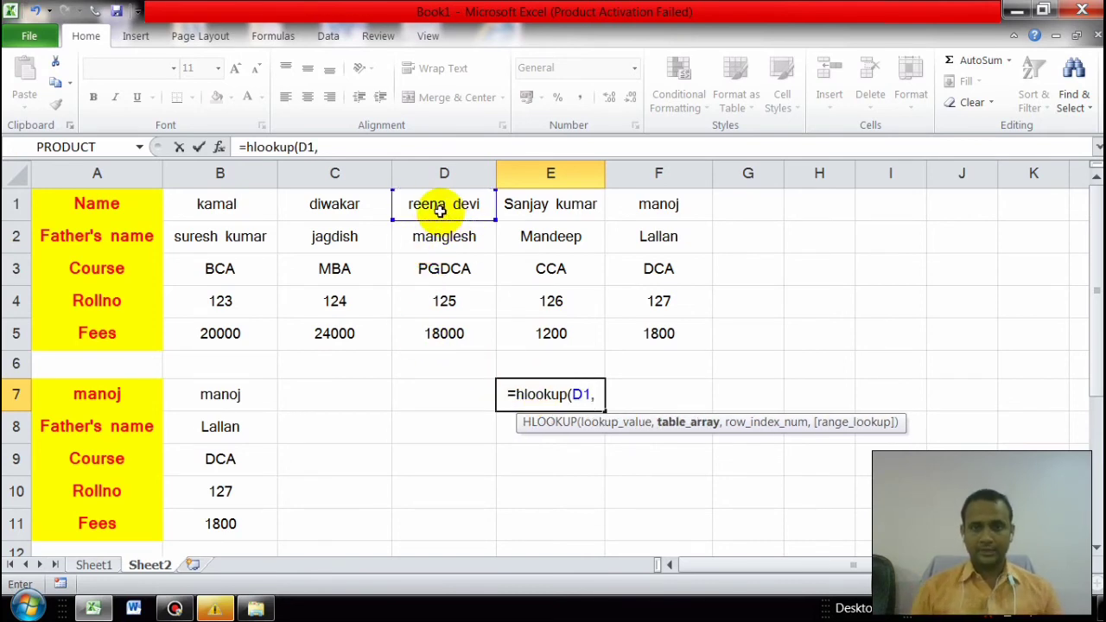
pyautogui.moveTo(93, 208); pyautogui.dragTo(660, 339)
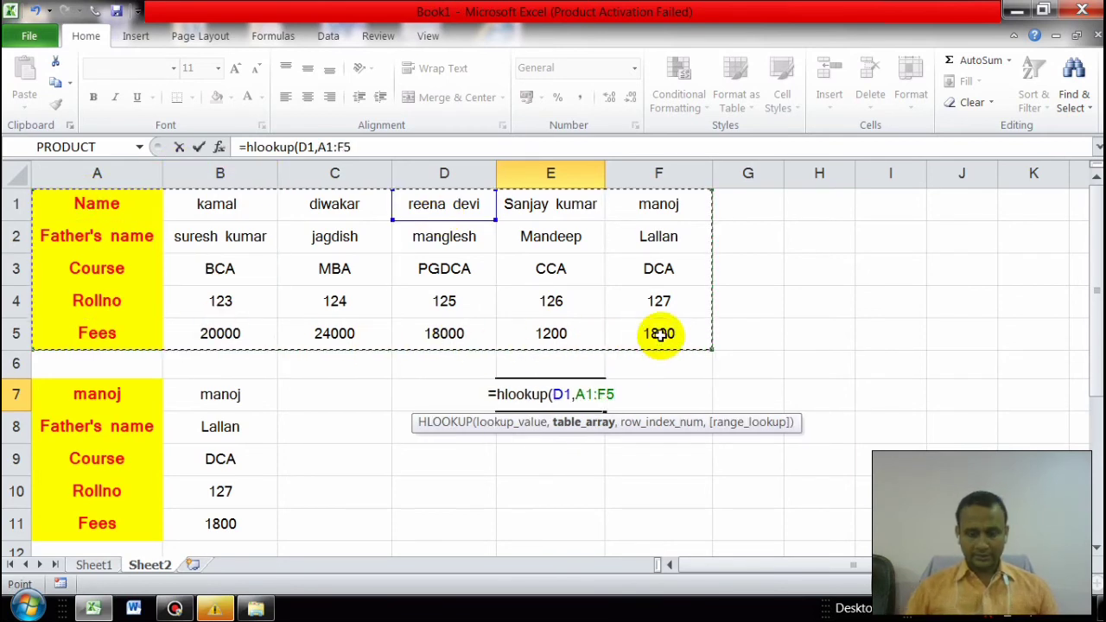
pyautogui.write(',')
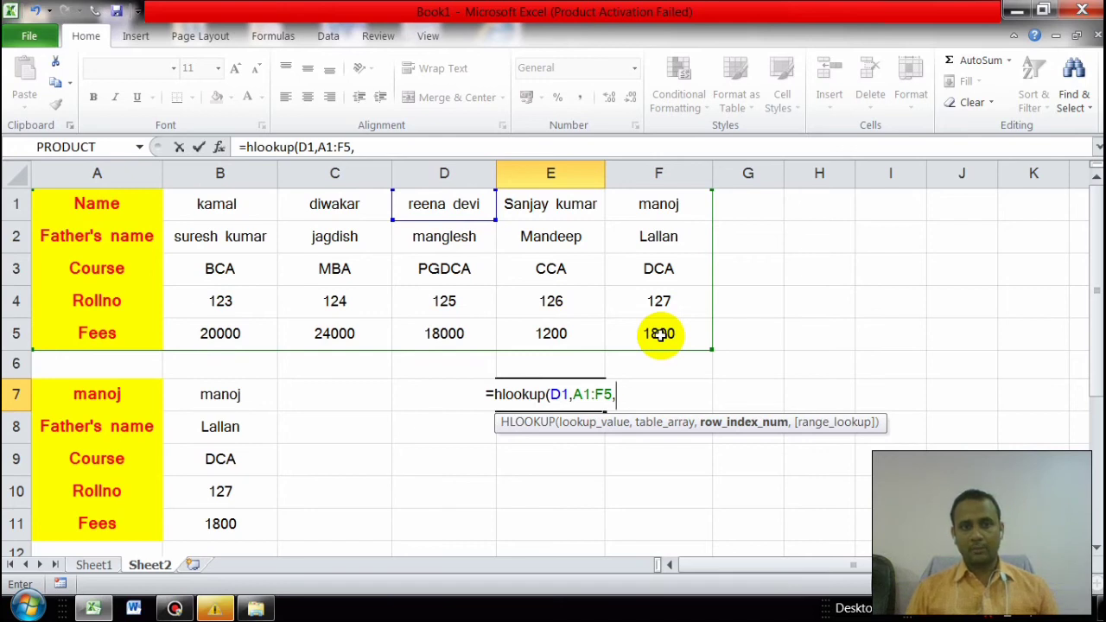
pyautogui.write('4,')
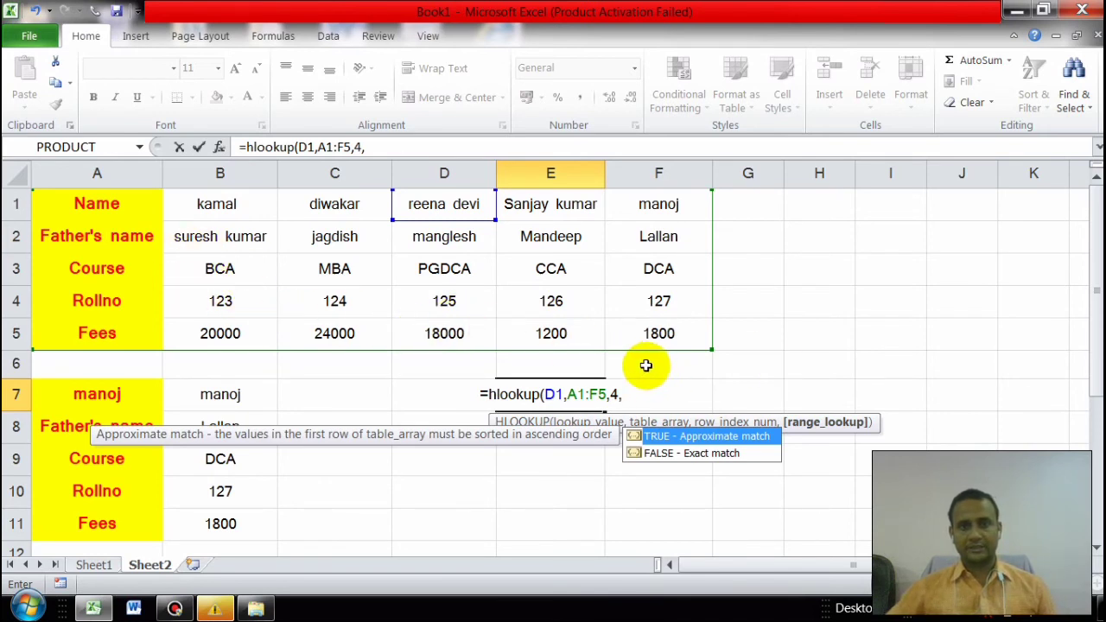
pyautogui.write('0')
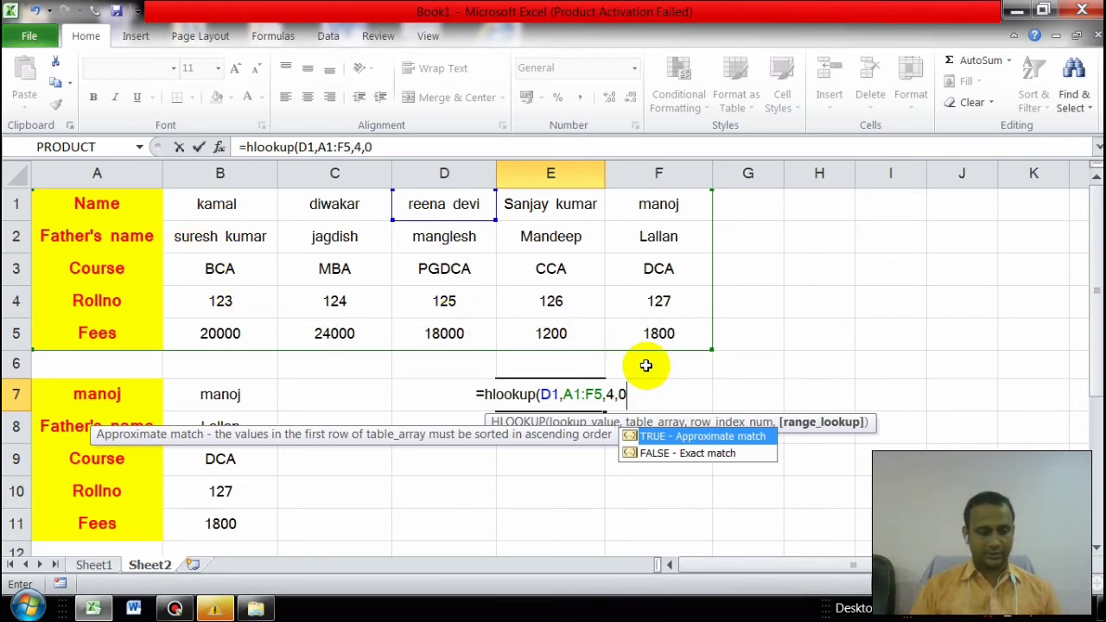
pyautogui.write(')')
pyautogui.press('Return')
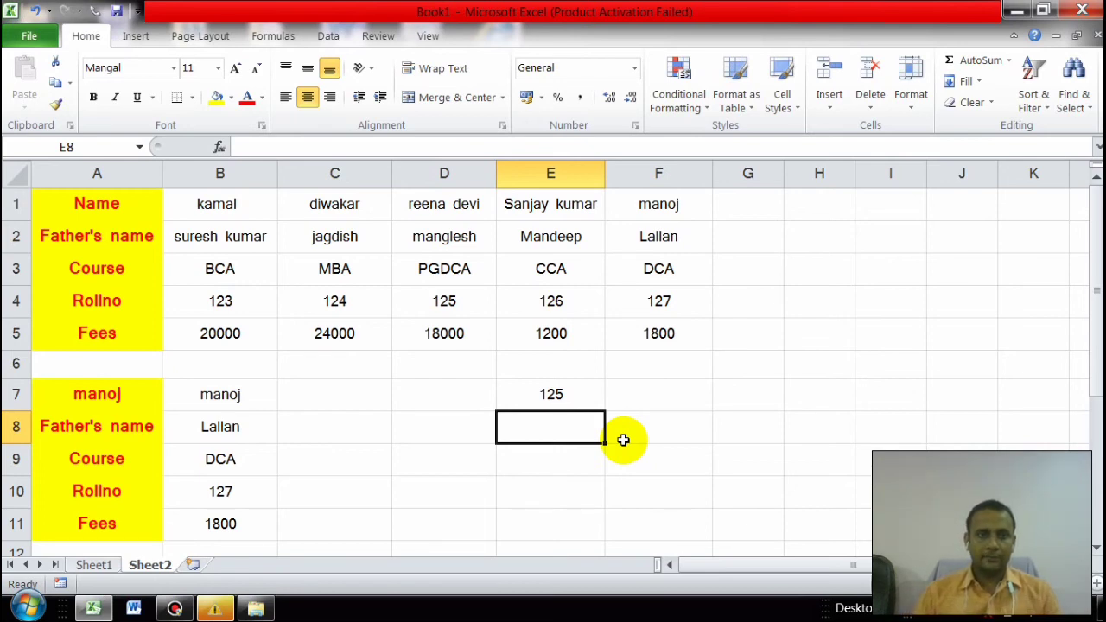
# Step: Enter an HLOOKUP formula in cell C16 with the student name from B1 as quoted text, table A1:F5, row index 5 and range lookup 0
pyautogui.press('Down')
pyautogui.press('Down')
pyautogui.press('Down')
pyautogui.press('Down')
pyautogui.press('Down')
pyautogui.press('Down')
pyautogui.press('Down')
pyautogui.press('Down')
pyautogui.press('Down')
pyautogui.press('Down')
pyautogui.press('Down')
pyautogui.press('Down')
pyautogui.press('Down')
pyautogui.press('Down')
pyautogui.press('Down')
pyautogui.press('Down')
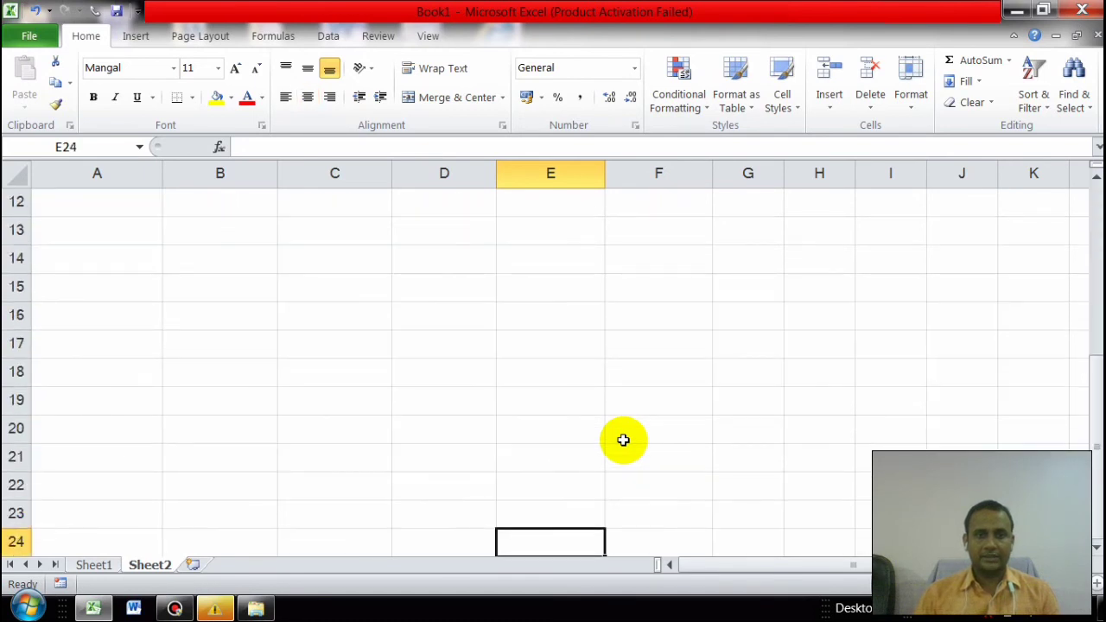
pyautogui.press('Up')
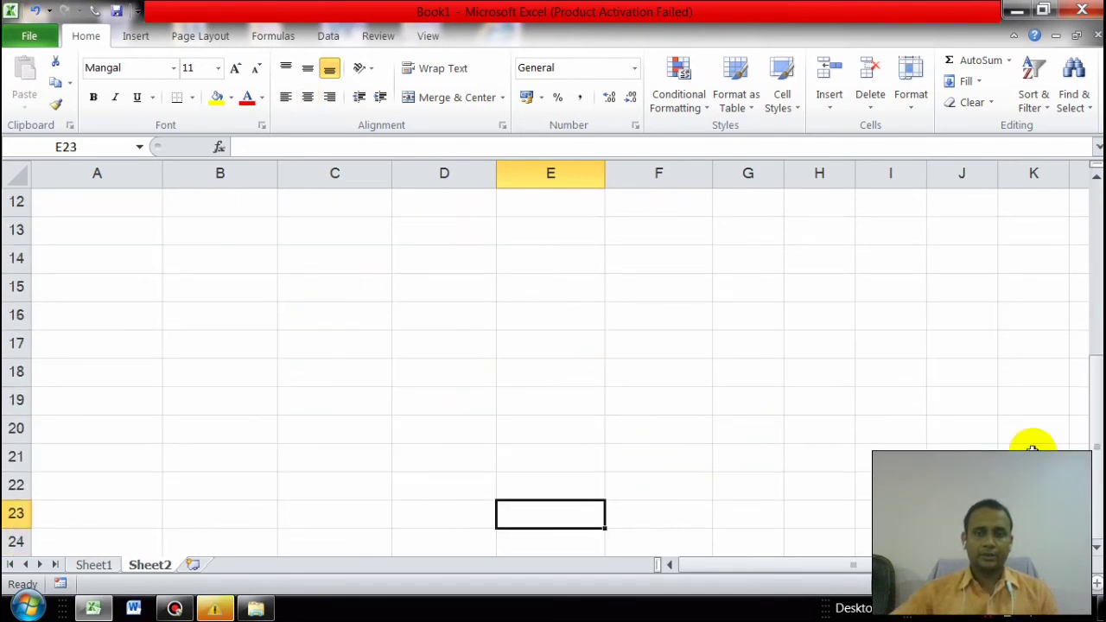
pyautogui.click(306, 321)
pyautogui.write('=')
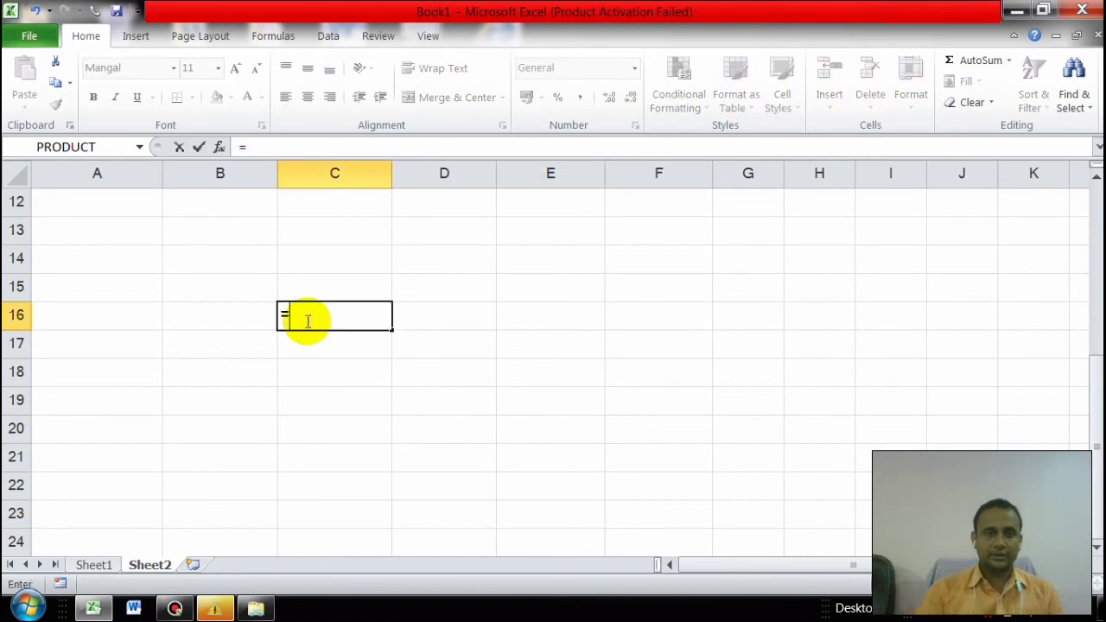
pyautogui.write('ka')
pyautogui.press('BackSpace')
pyautogui.press('BackSpace')
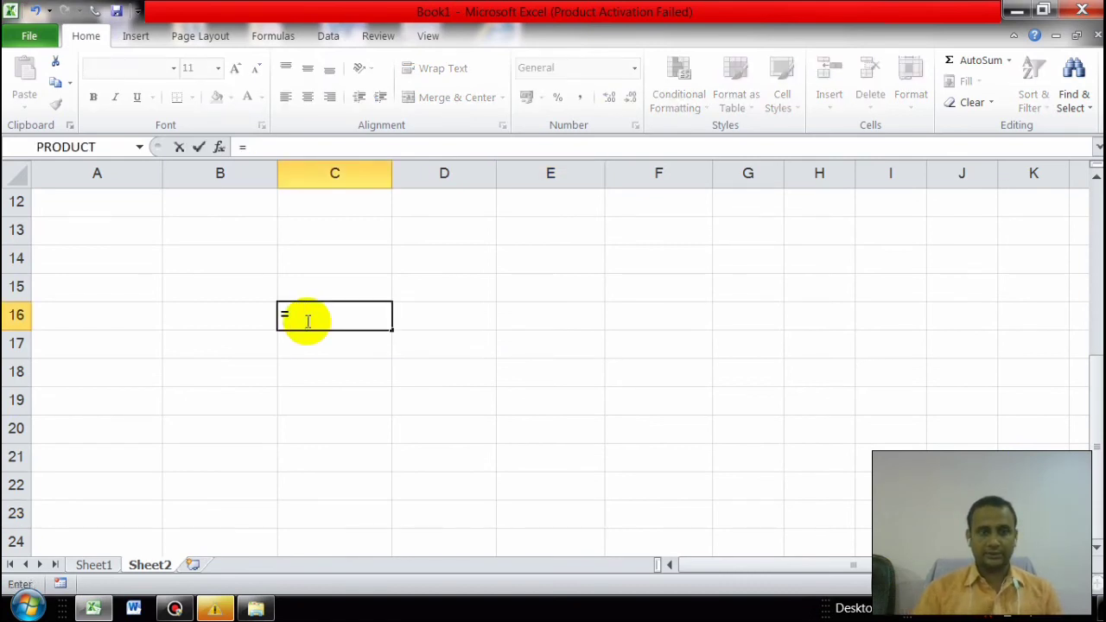
pyautogui.write('hlookup')
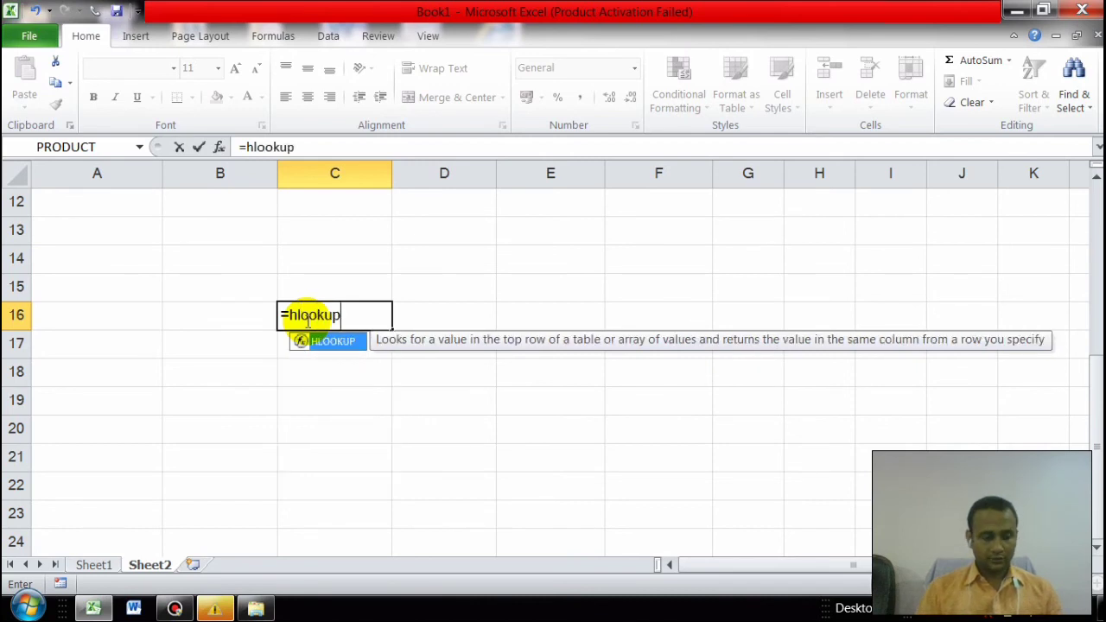
pyautogui.write('(')
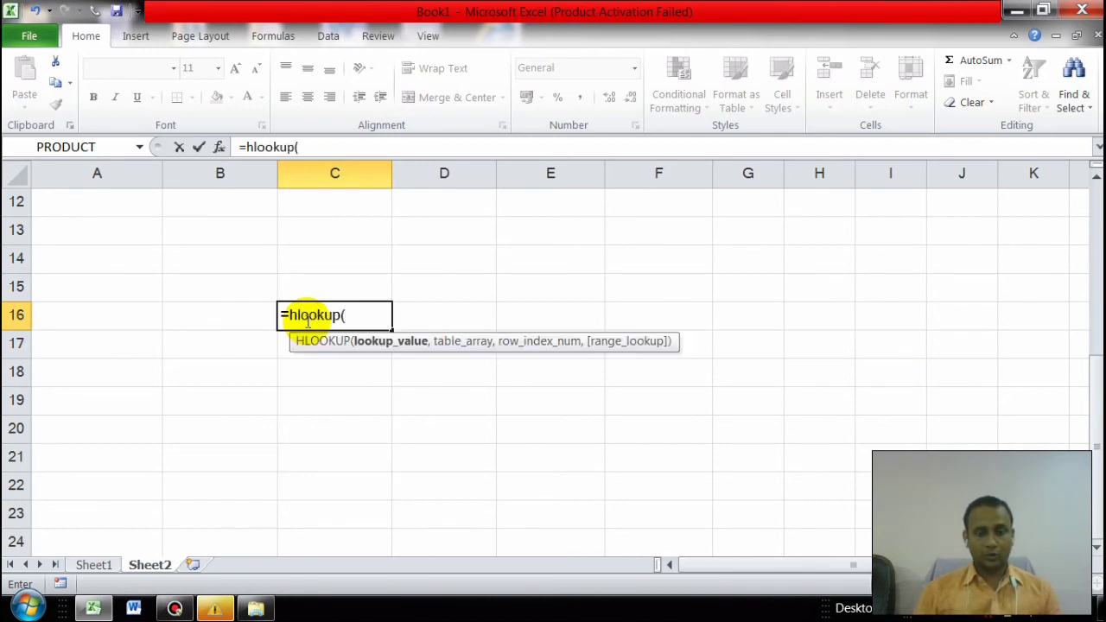
pyautogui.write('"kamal"')
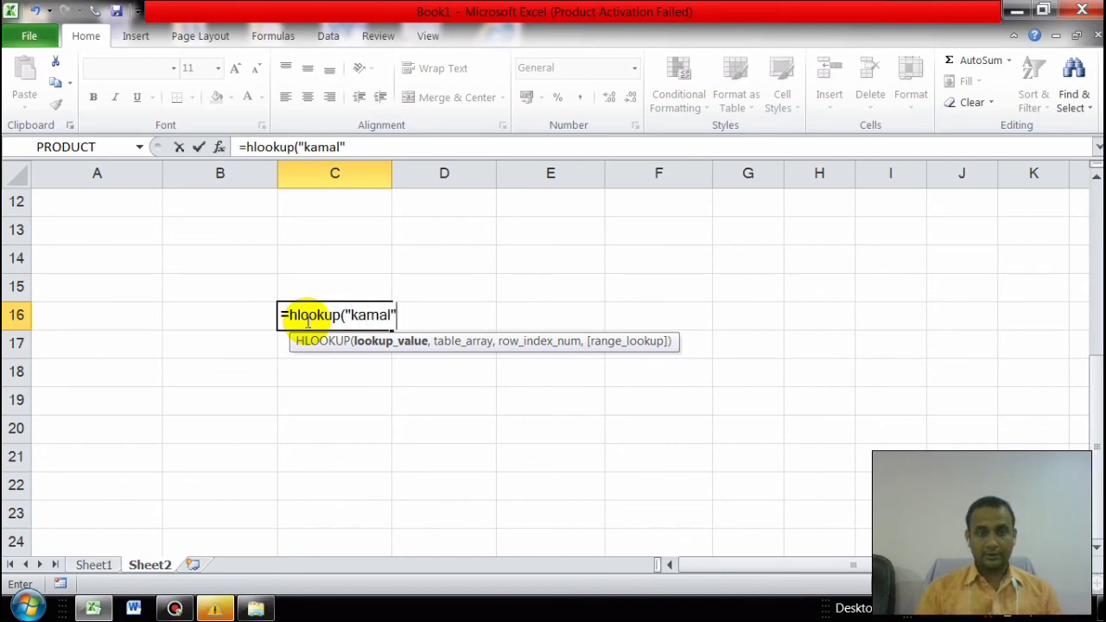
pyautogui.write(',')
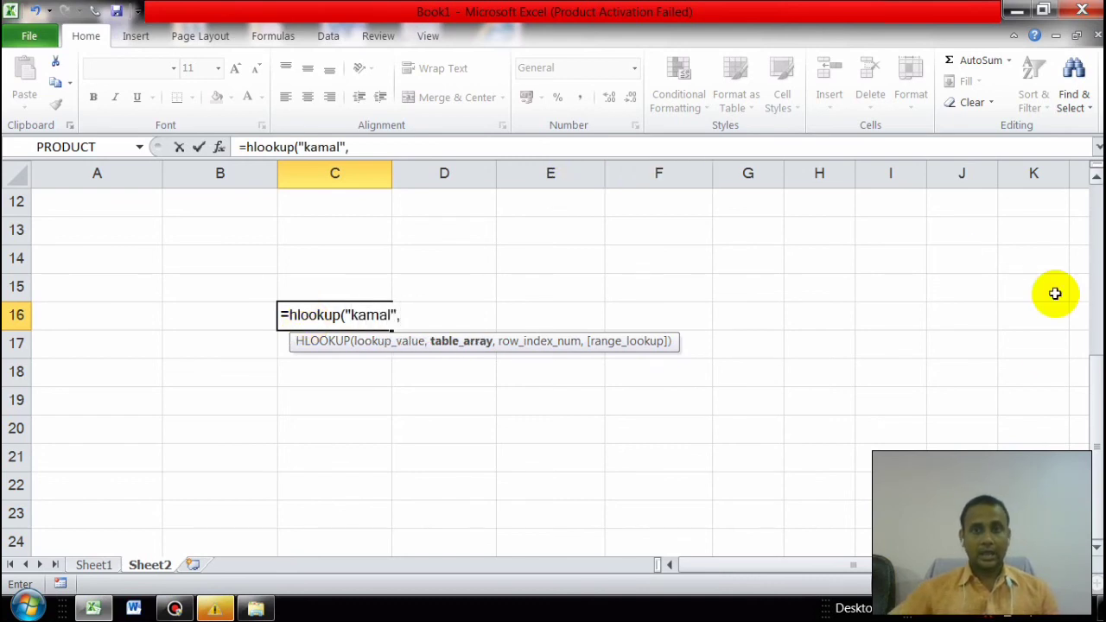
pyautogui.moveTo(1090, 403); pyautogui.dragTo(1086, 311)
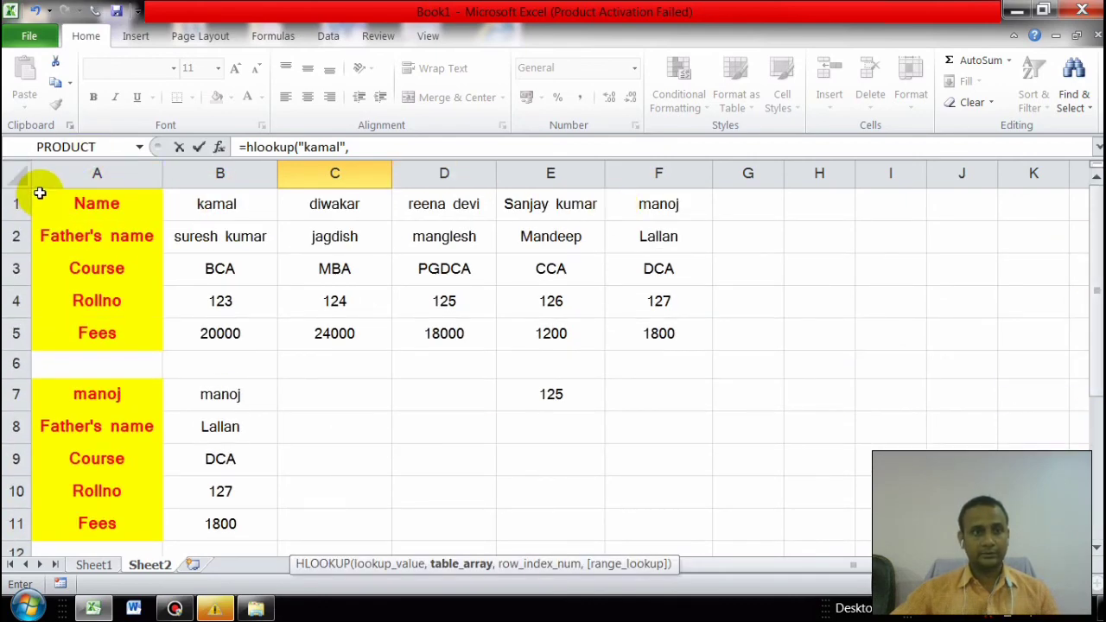
pyautogui.moveTo(37, 191); pyautogui.dragTo(650, 335)
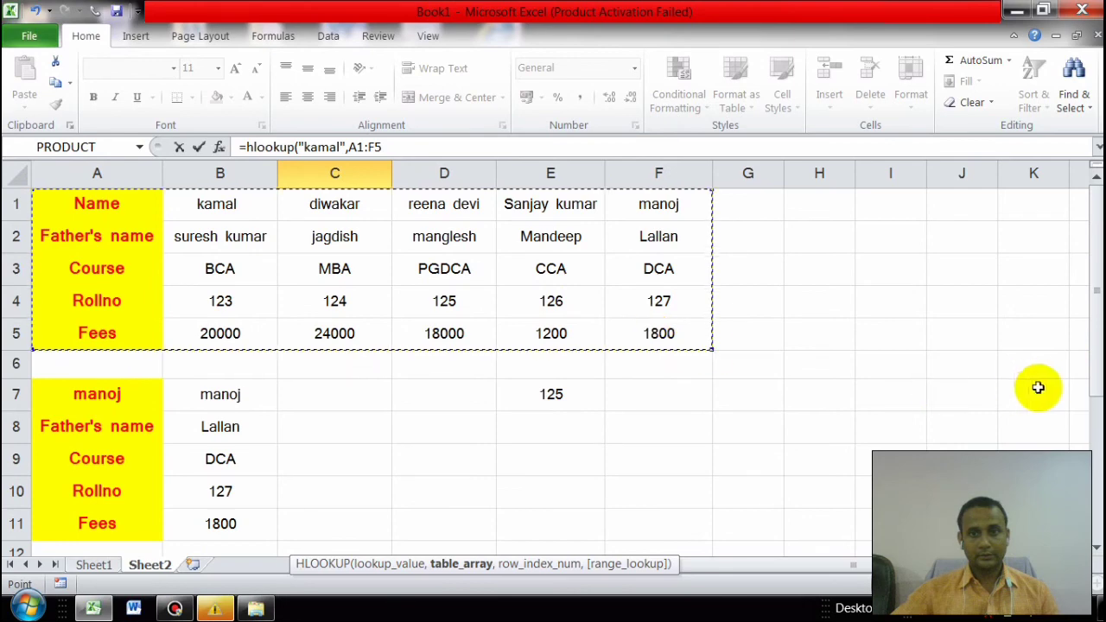
pyautogui.moveTo(1086, 351); pyautogui.dragTo(1093, 474)
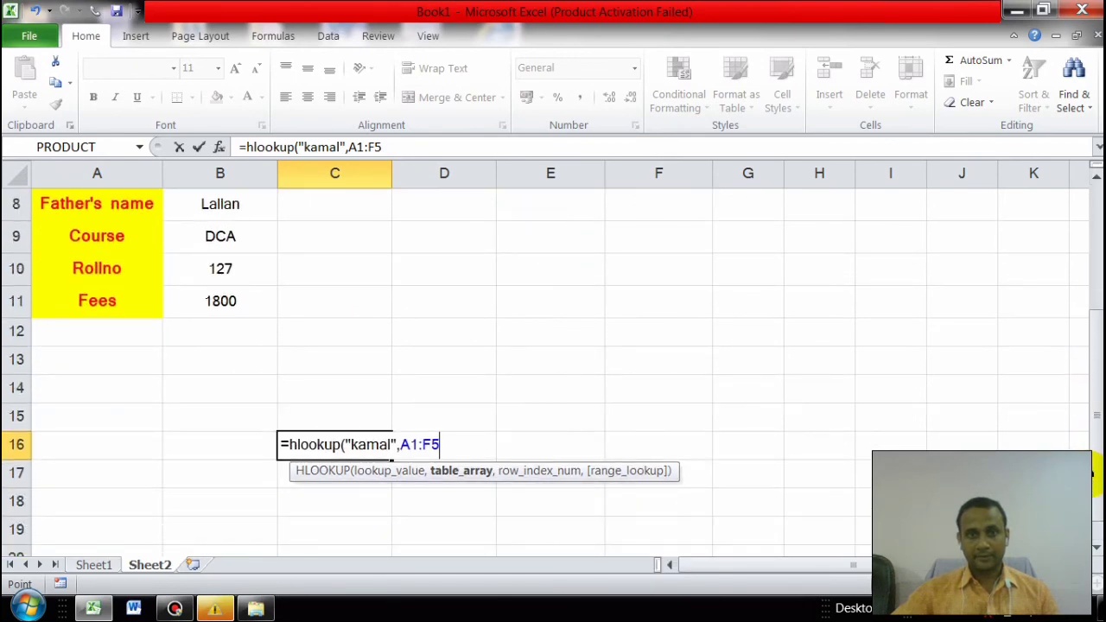
pyautogui.write(',')
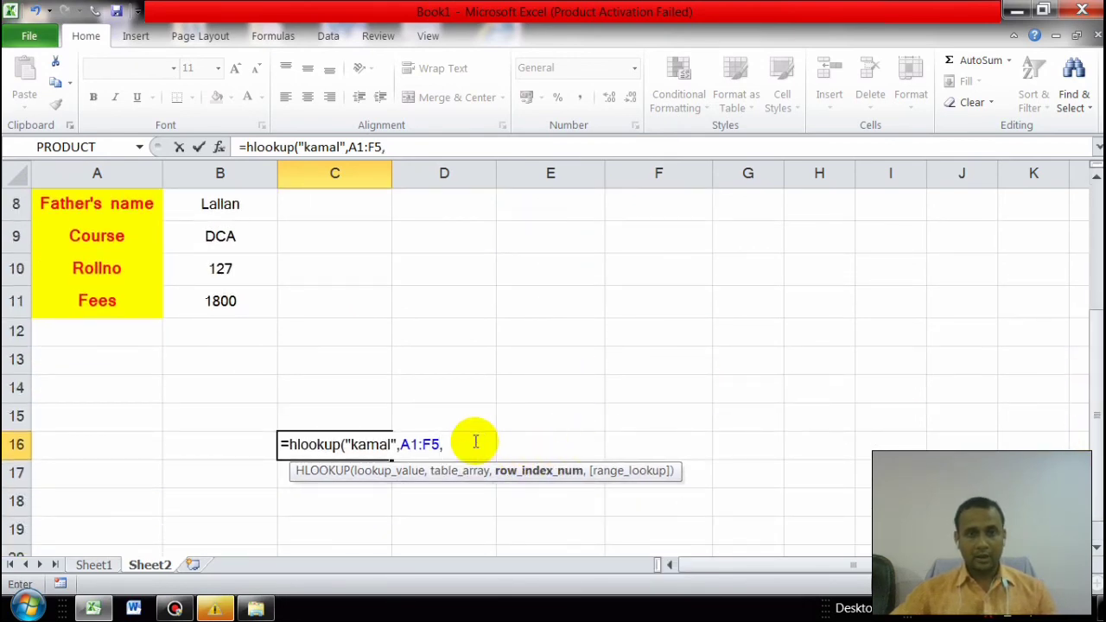
pyautogui.write('5')
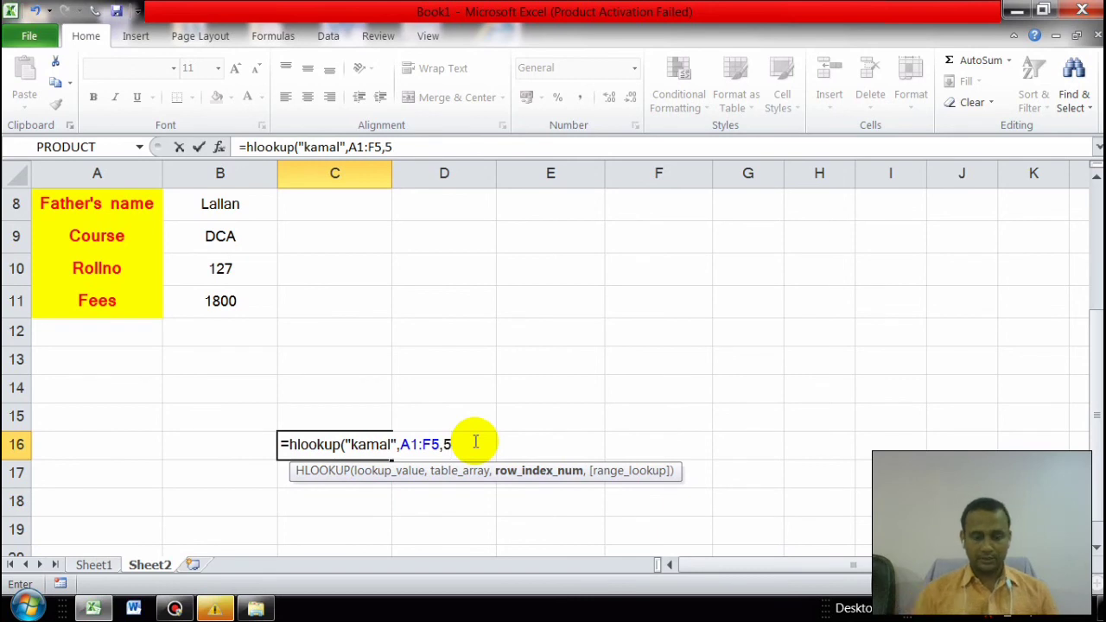
pyautogui.write(',0)')
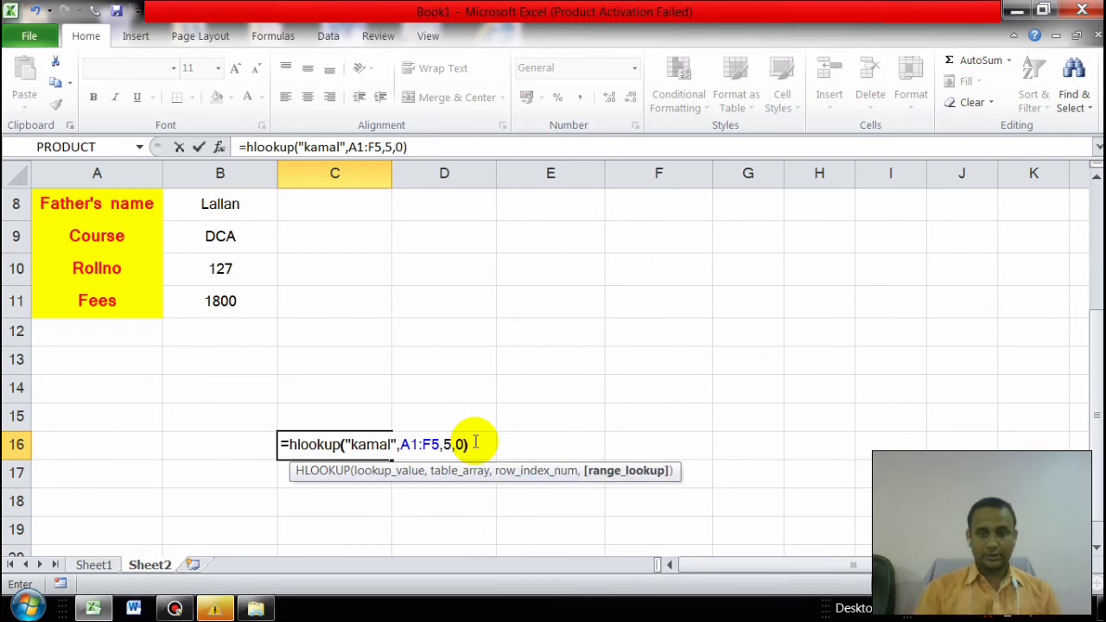
pyautogui.press('Return')
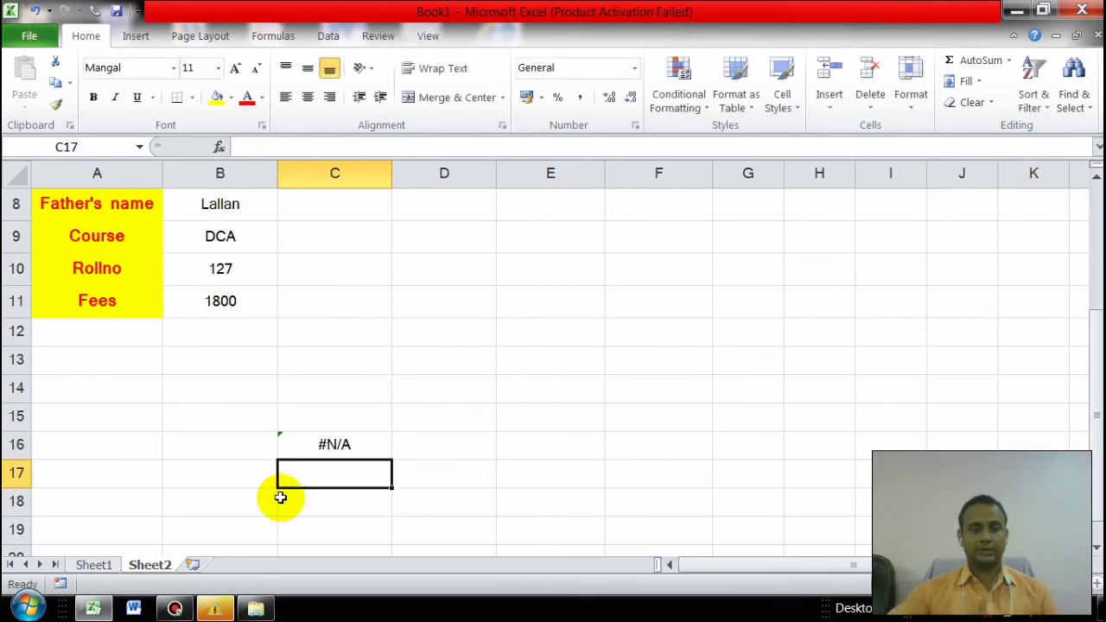
# Step: Reopen the HLOOKUP formula in cell C16 for editing and delete the quoted student name from its lookup value
pyautogui.click(342, 446)
pyautogui.doubleClick(342, 444)
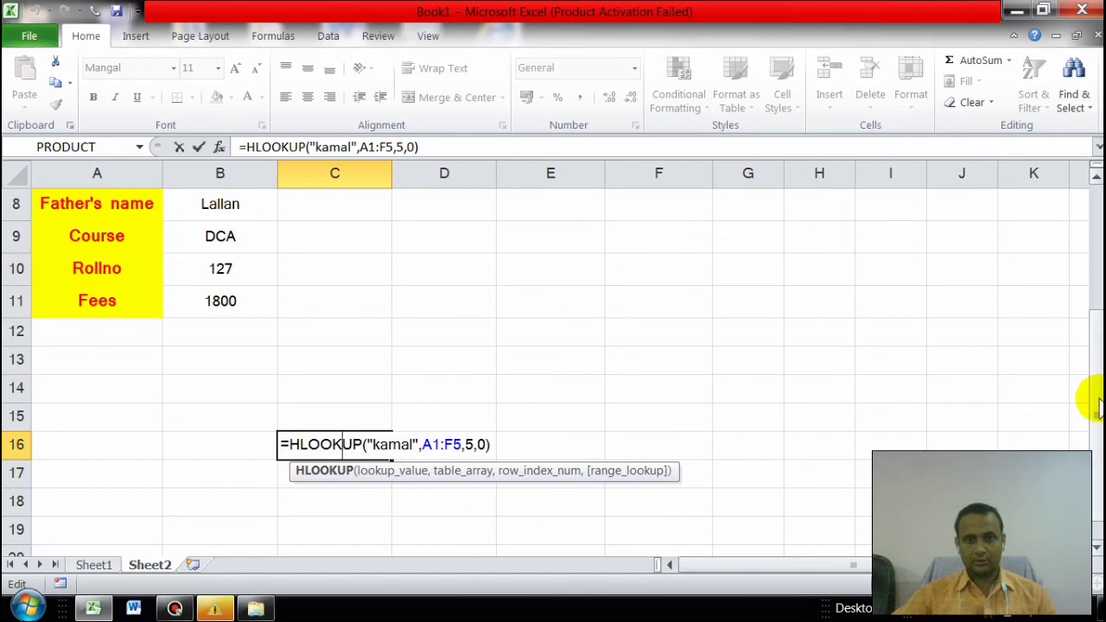
pyautogui.moveTo(1095, 408); pyautogui.dragTo(1088, 253)
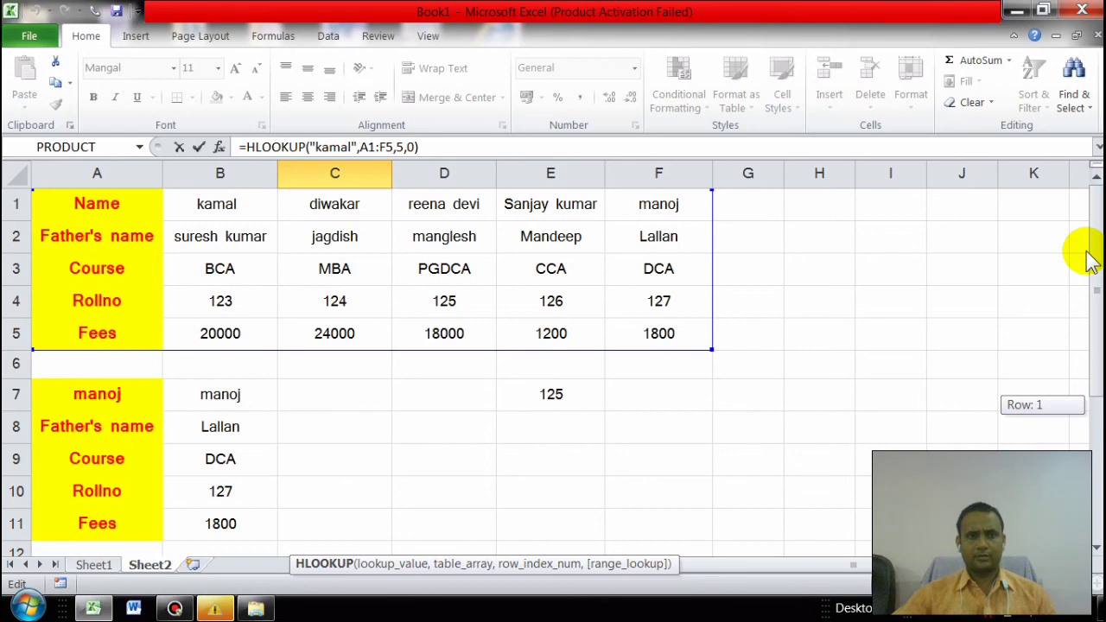
pyautogui.moveTo(1089, 259); pyautogui.dragTo(1089, 389)
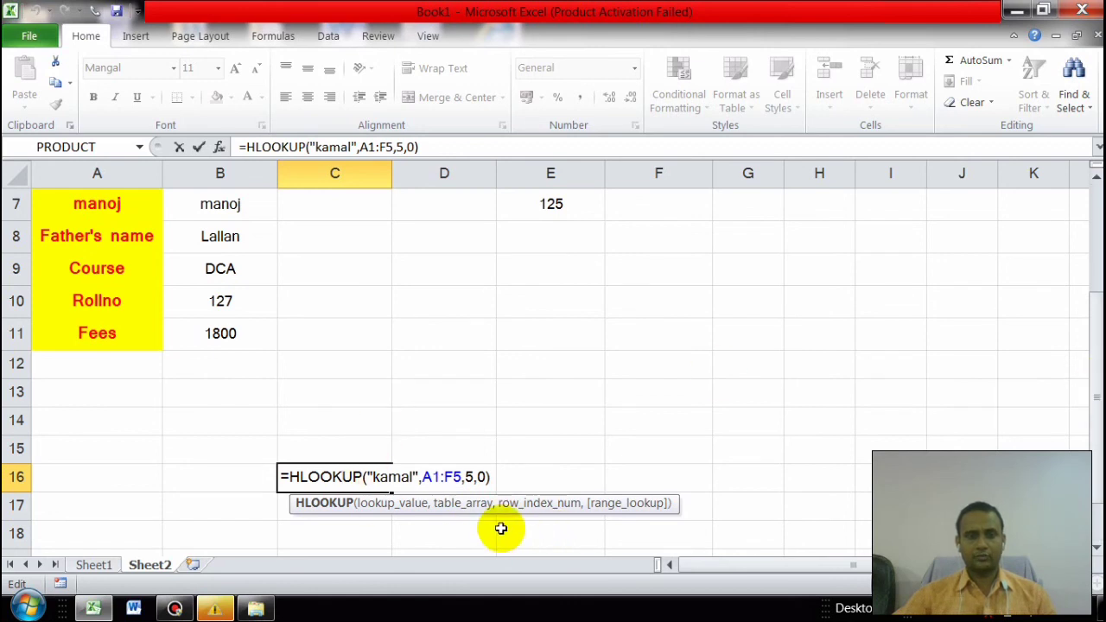
pyautogui.click(415, 479)
pyautogui.click(424, 474)
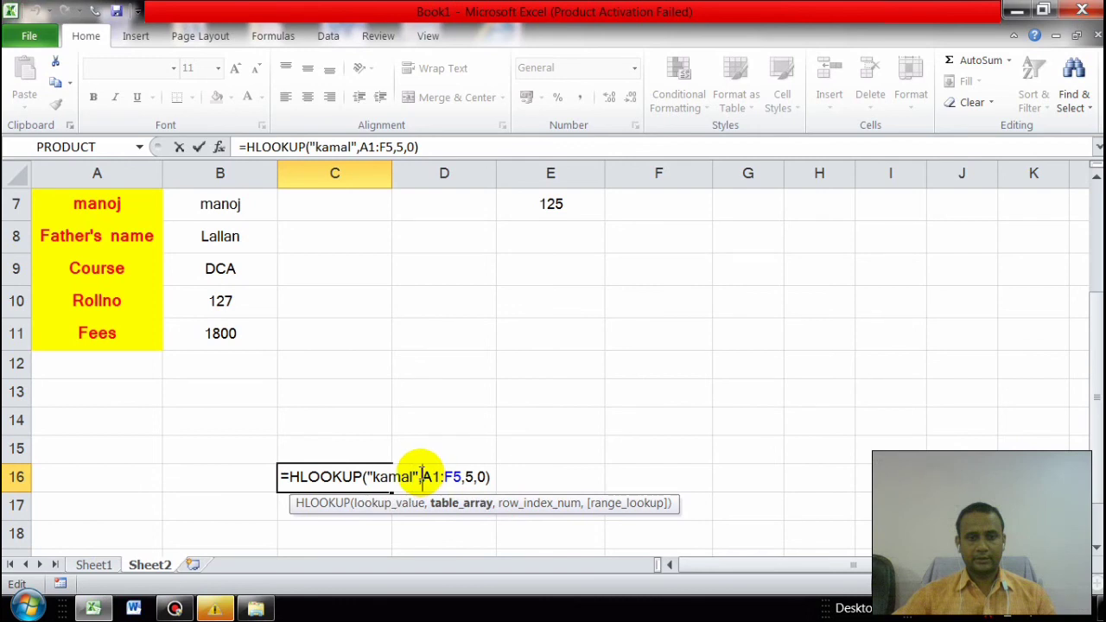
pyautogui.click(418, 476)
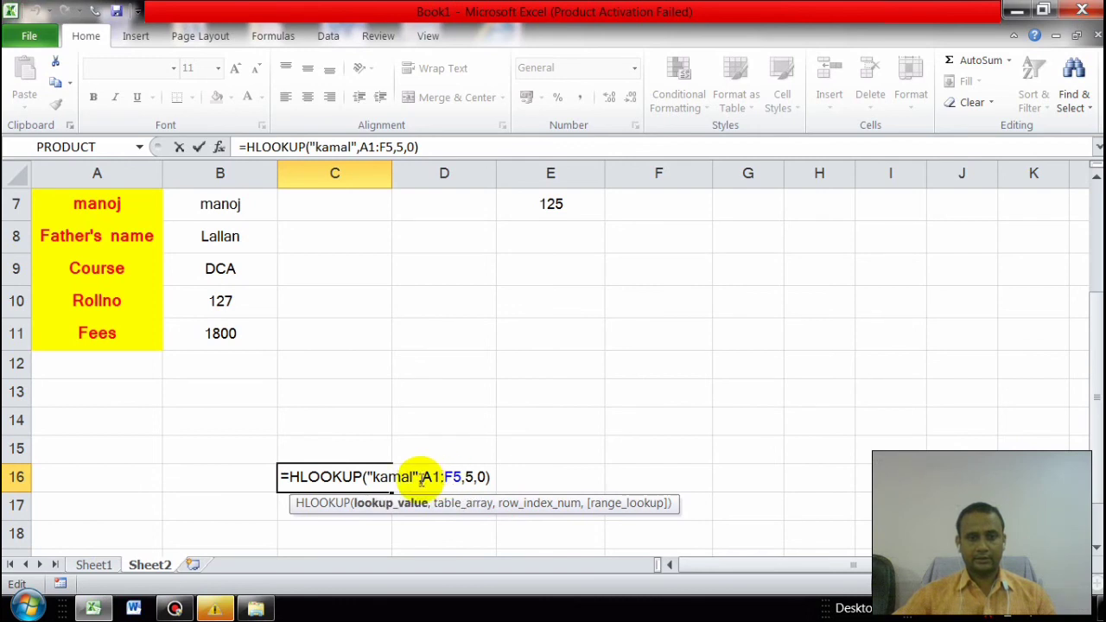
pyautogui.press('BackSpace')
pyautogui.press('BackSpace')
pyautogui.press('BackSpace')
pyautogui.press('BackSpace')
pyautogui.press('BackSpace')
pyautogui.press('BackSpace')
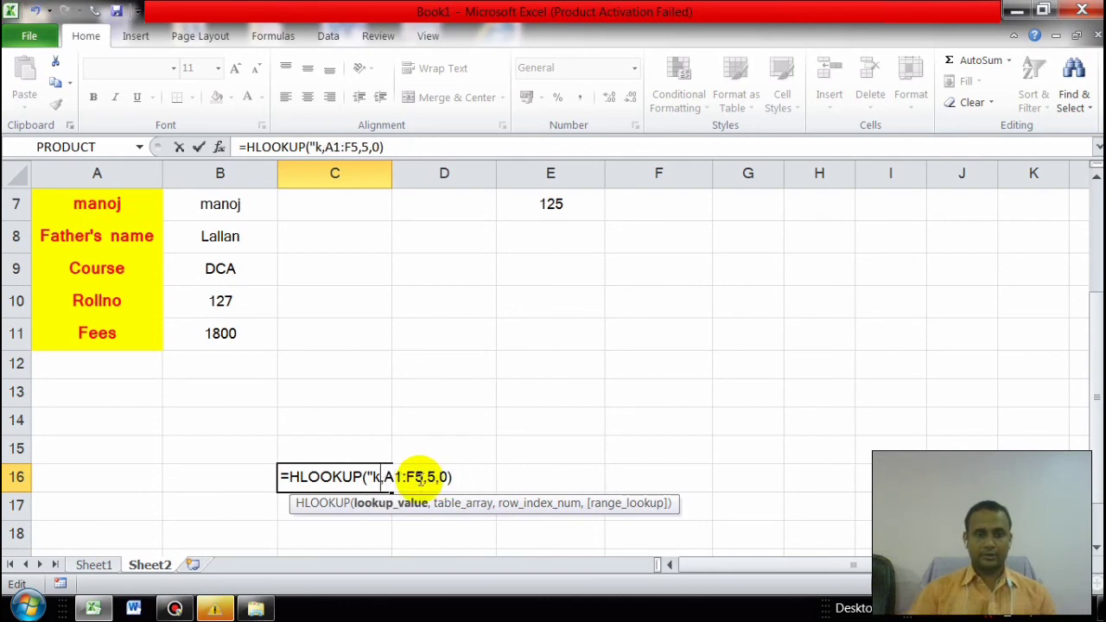
pyautogui.press('BackSpace')
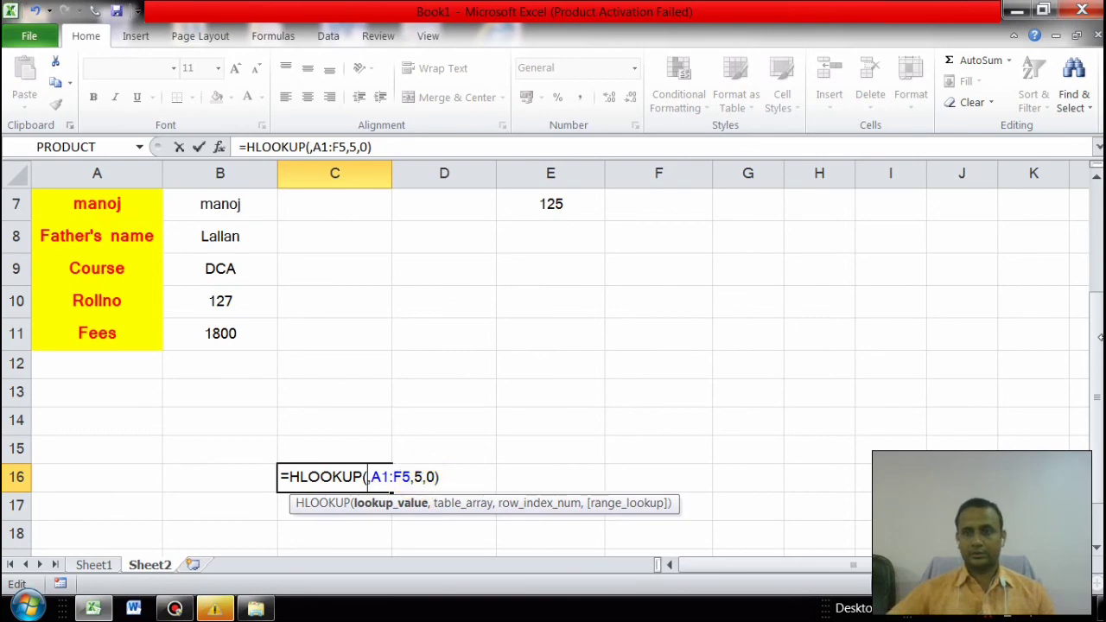
# Step: Insert cell B1 as the lookup value and enter the formula =HLOOKUP(B1,A1:F5,5,0) in cell C16
pyautogui.scroll(2, 1084, 325)
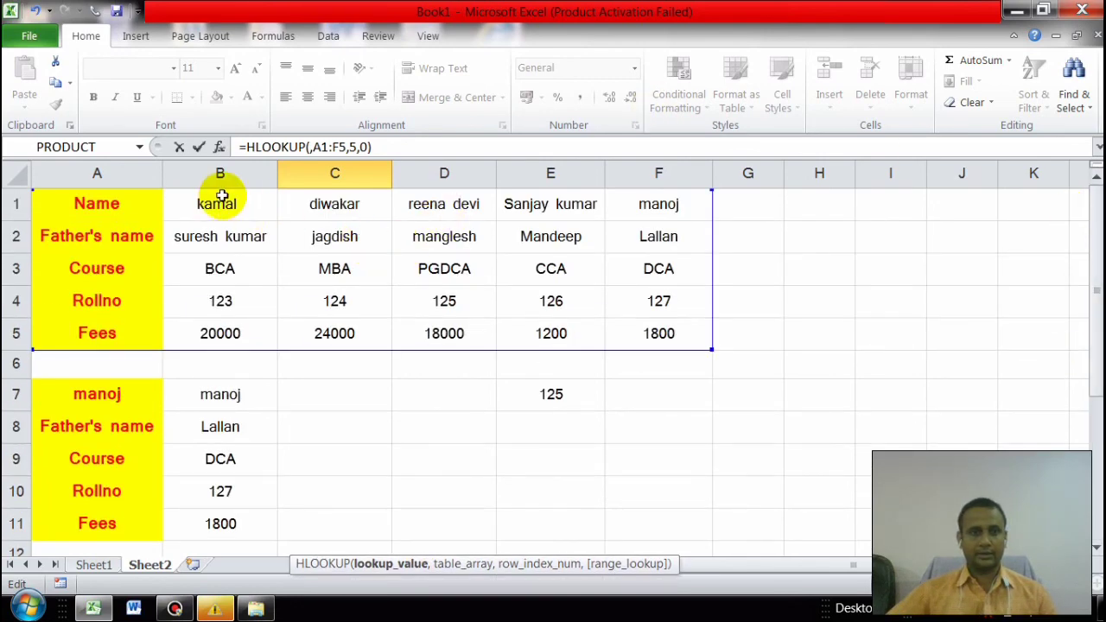
pyautogui.click(221, 201)
pyautogui.scroll(-3, 1086, 358)
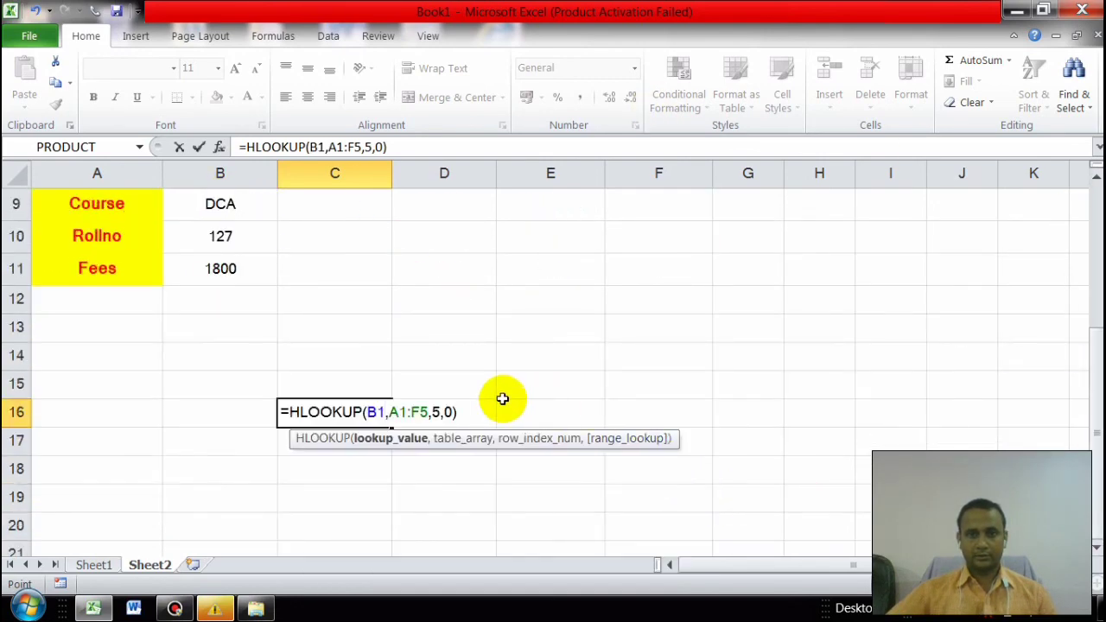
pyautogui.click(470, 417)
pyautogui.press('Return')
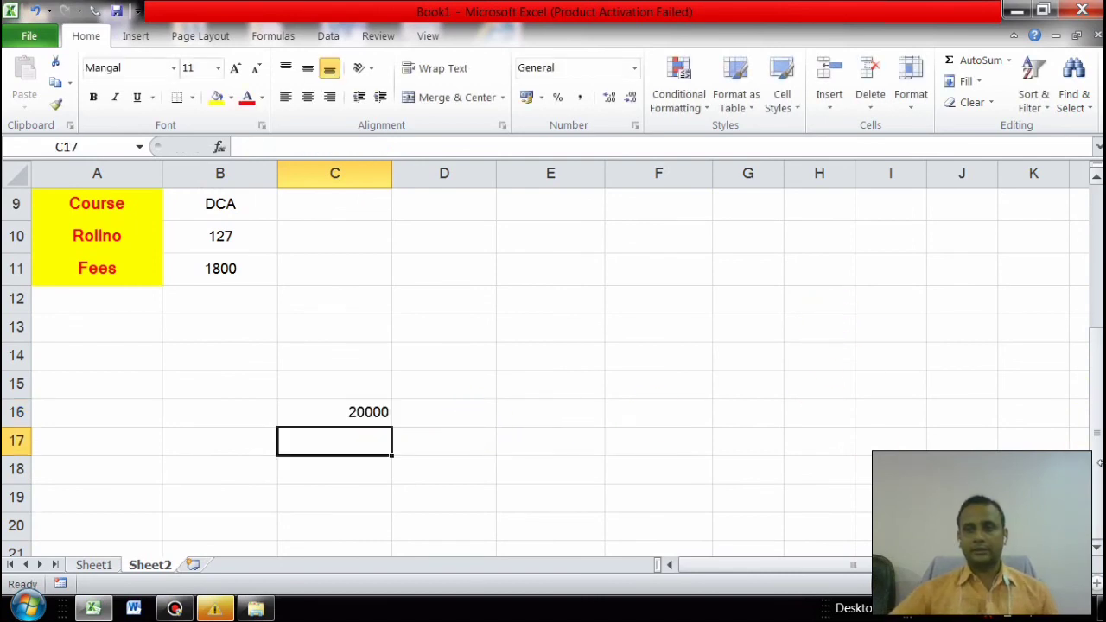
# Step: Choose the student name from cell B1 in the dropdown list of cell A7
pyautogui.moveTo(1086, 388); pyautogui.dragTo(1086, 366)
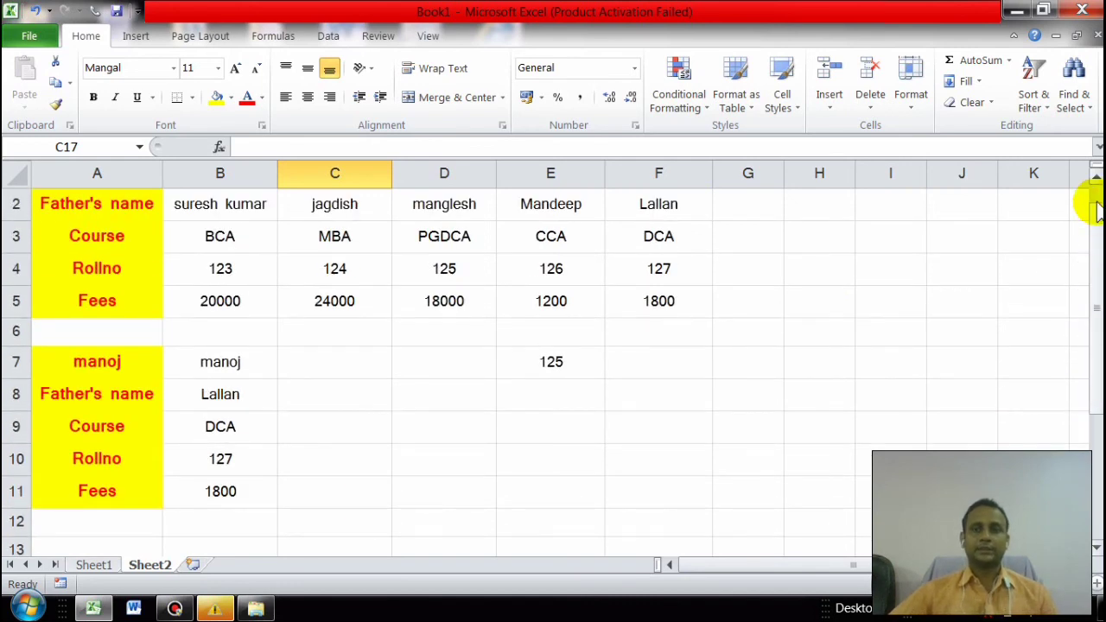
pyautogui.moveTo(1093, 238); pyautogui.dragTo(1091, 207)
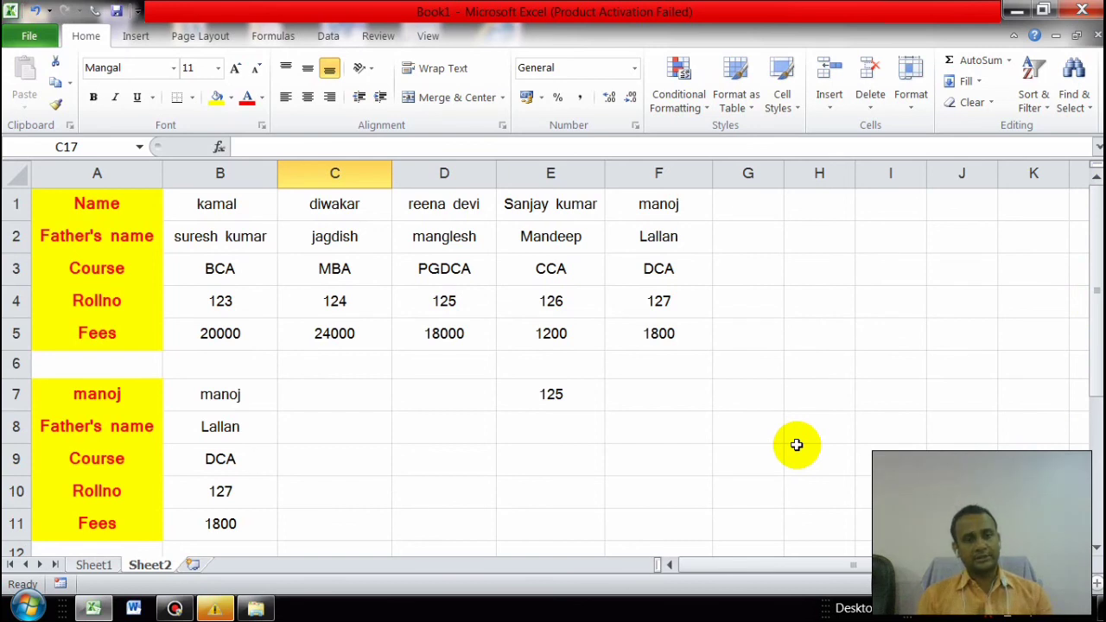
pyautogui.click(95, 406)
pyautogui.click(168, 403)
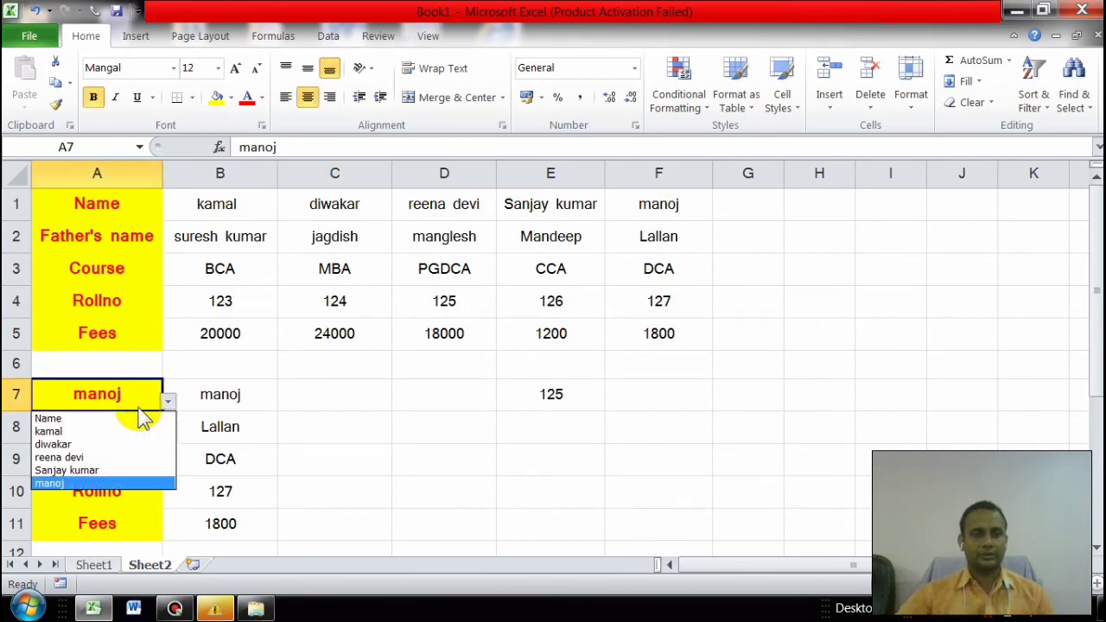
pyautogui.click(67, 429)
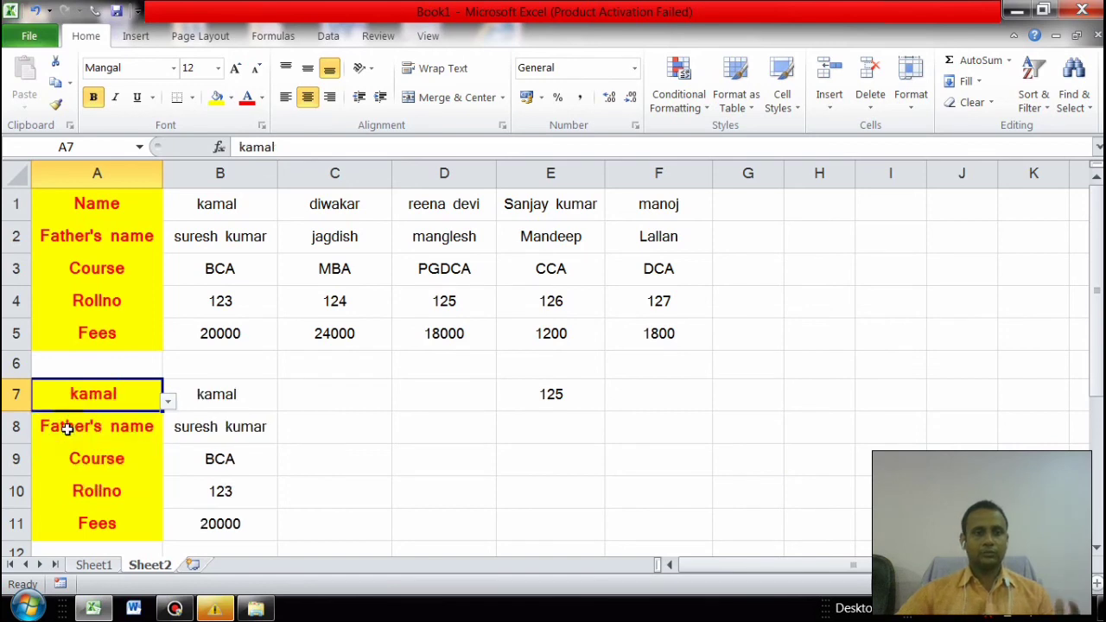